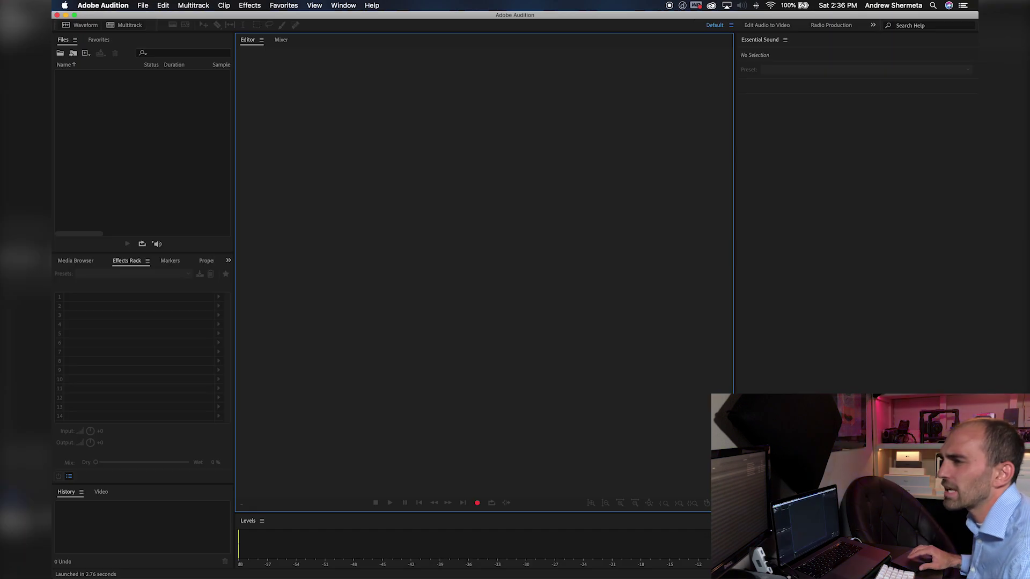
Step: Import New Recording 39.m4a into the project files and open it in the waveform editor
{"action": "left_click_drag", "start_coordinate": [32, 242], "coordinate": [159, 123]}
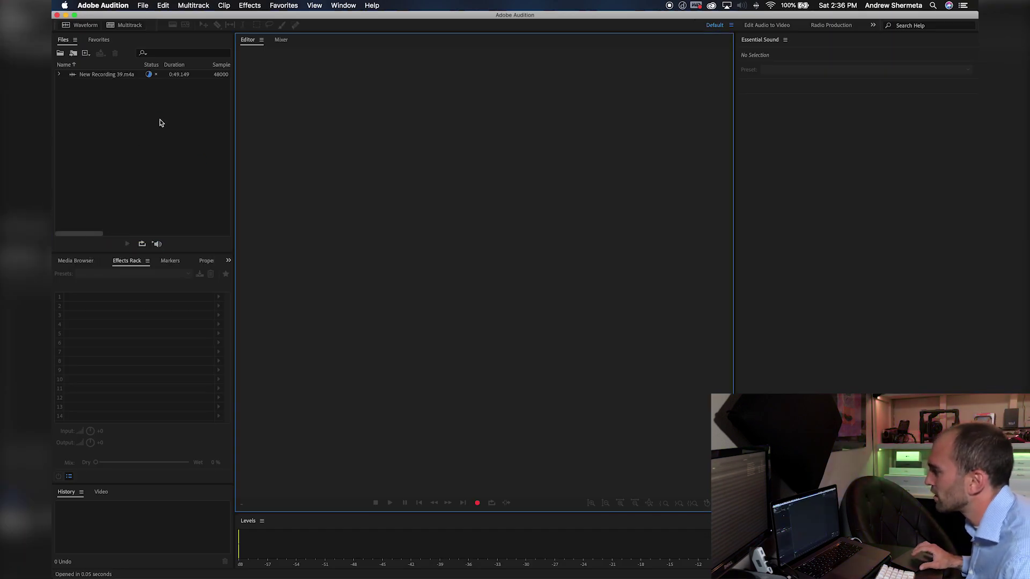
{"action": "double_click", "coordinate": [114, 75]}
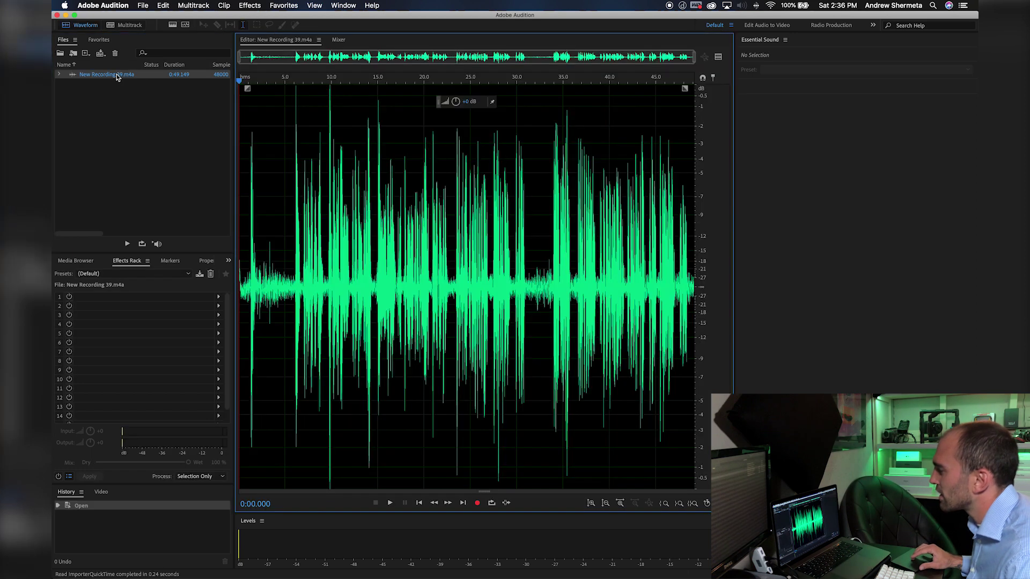
Step: Play the recording from the start, replay the quiet stretch around 3 to 5 seconds, and park the playhead at about 4.3 seconds
{"action": "key", "text": "space"}
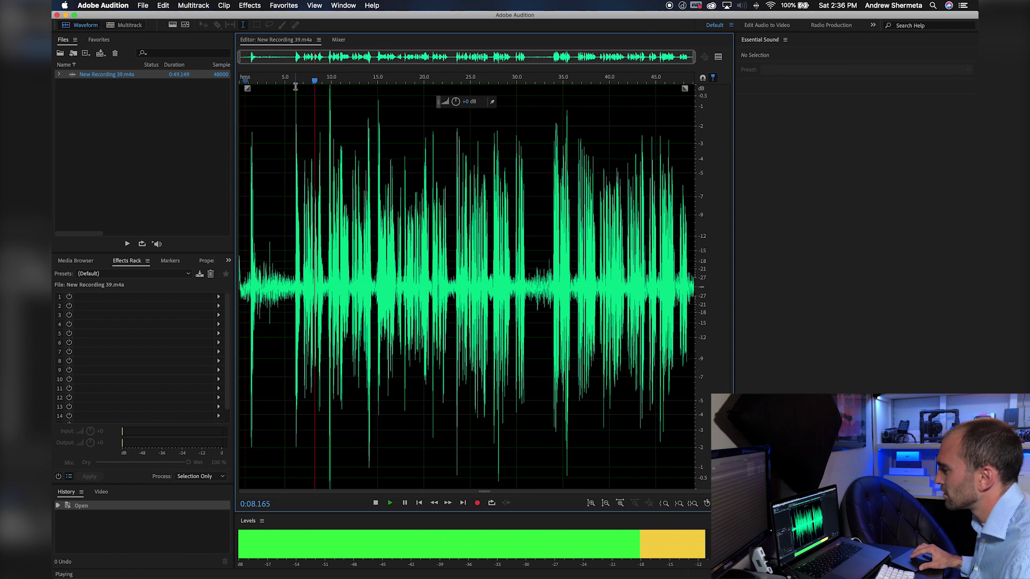
{"action": "left_click", "coordinate": [269, 80]}
{"action": "key", "text": "space"}
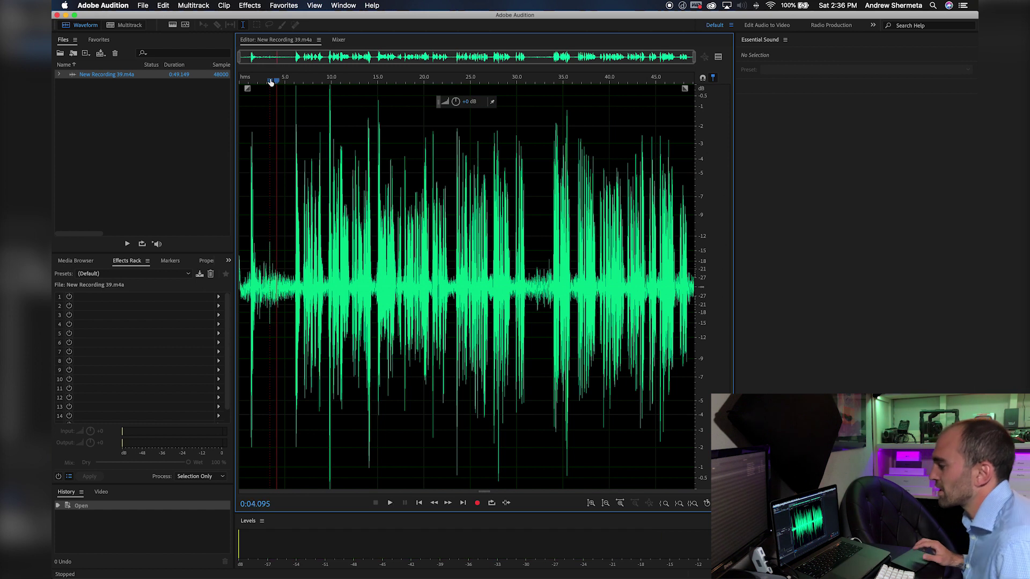
{"action": "left_click", "coordinate": [270, 80]}
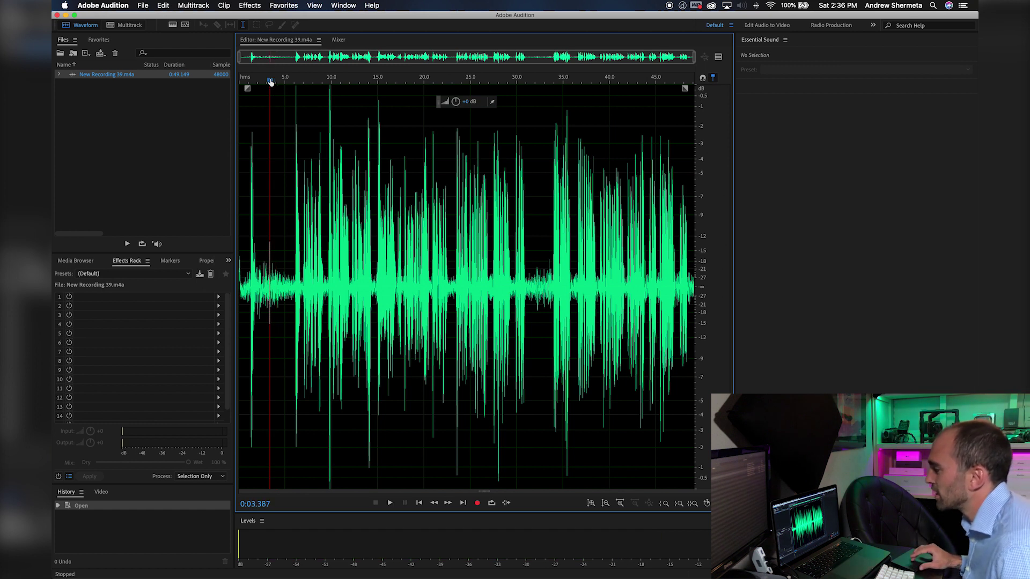
{"action": "key", "text": "space"}
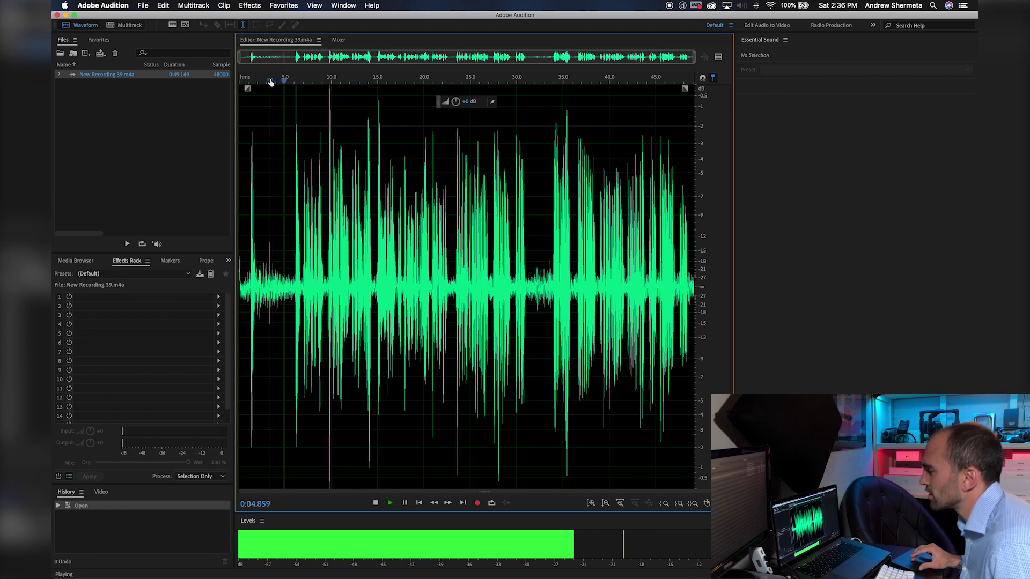
{"action": "key", "text": "space"}
{"action": "left_click_drag", "start_coordinate": [289, 82], "coordinate": [280, 83]}
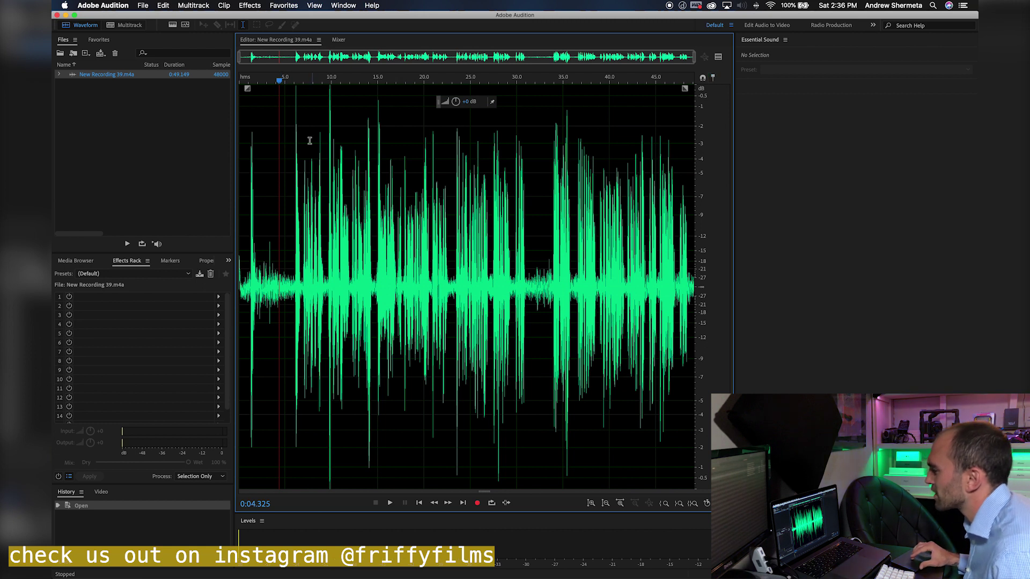
Step: Select the noise-only stretch from about 4.46 to 6.03 seconds, just before the loud peak, and play it back
{"action": "scroll", "coordinate": [309, 140], "scroll_direction": "up", "scroll_amount": 5}
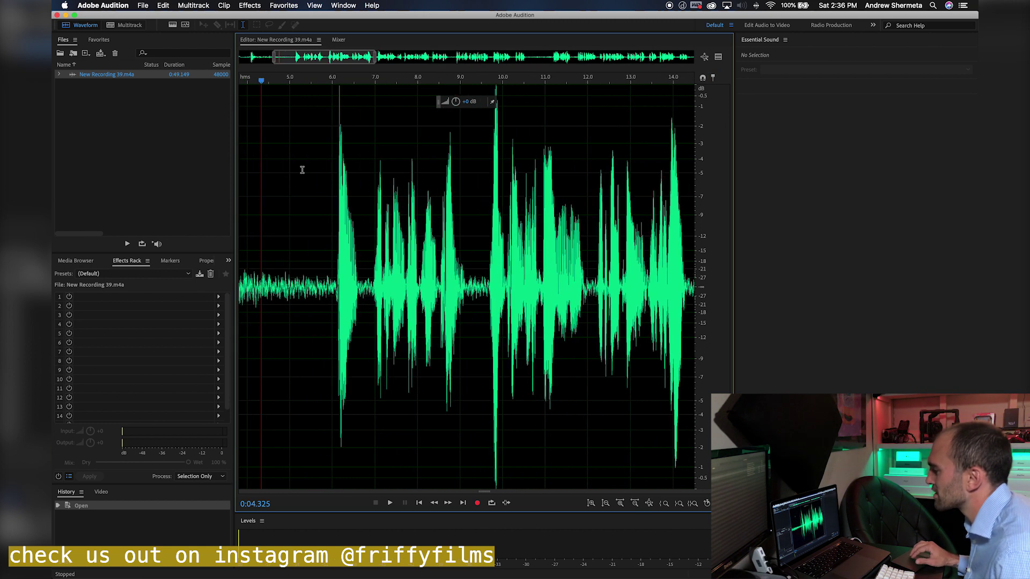
{"action": "scroll", "coordinate": [300, 169], "scroll_direction": "up", "scroll_amount": 3}
{"action": "scroll", "coordinate": [392, 224], "scroll_direction": "up", "scroll_amount": 4}
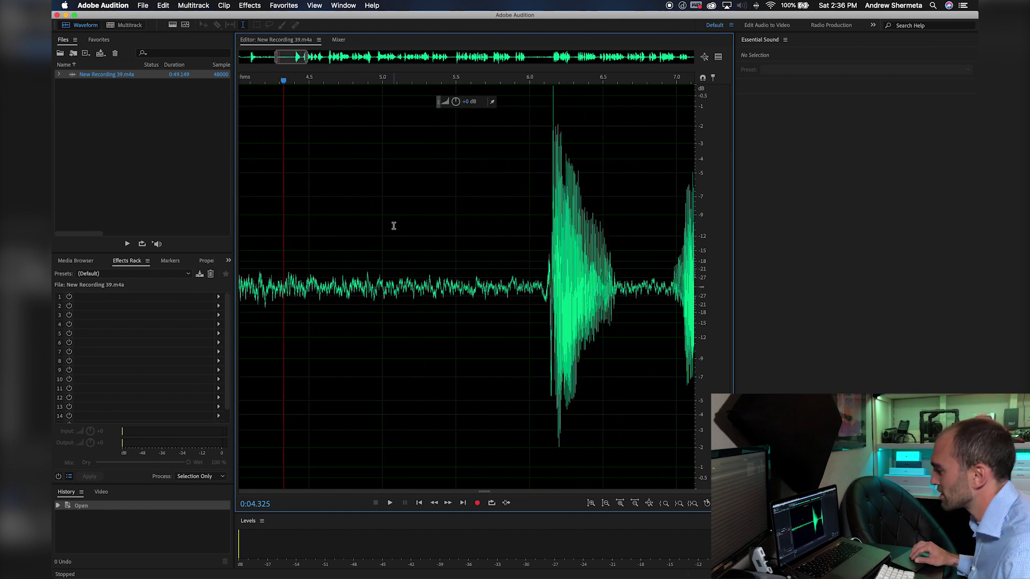
{"action": "scroll", "coordinate": [364, 240], "scroll_direction": "up", "scroll_amount": 1}
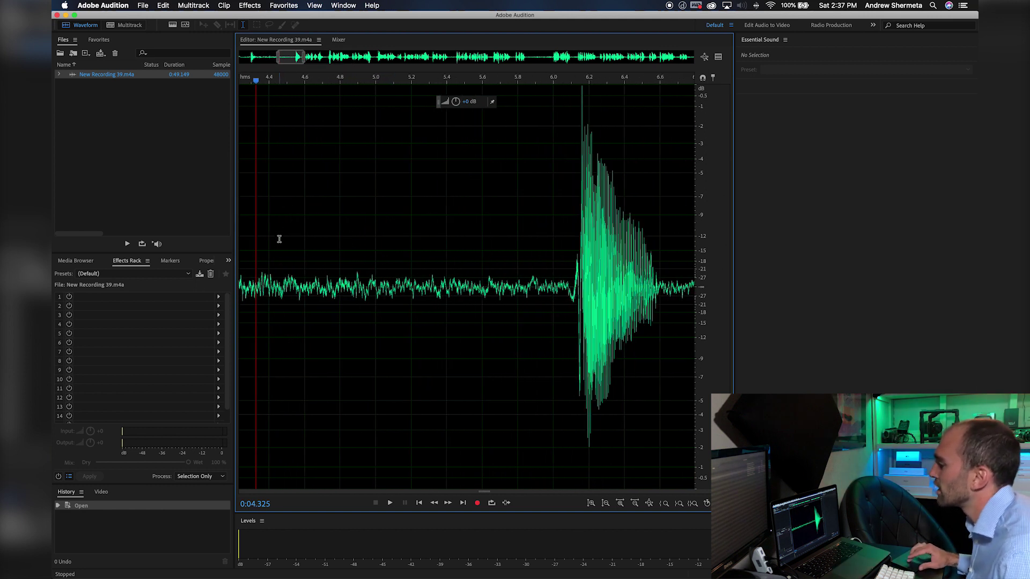
{"action": "left_click_drag", "start_coordinate": [279, 238], "coordinate": [559, 270]}
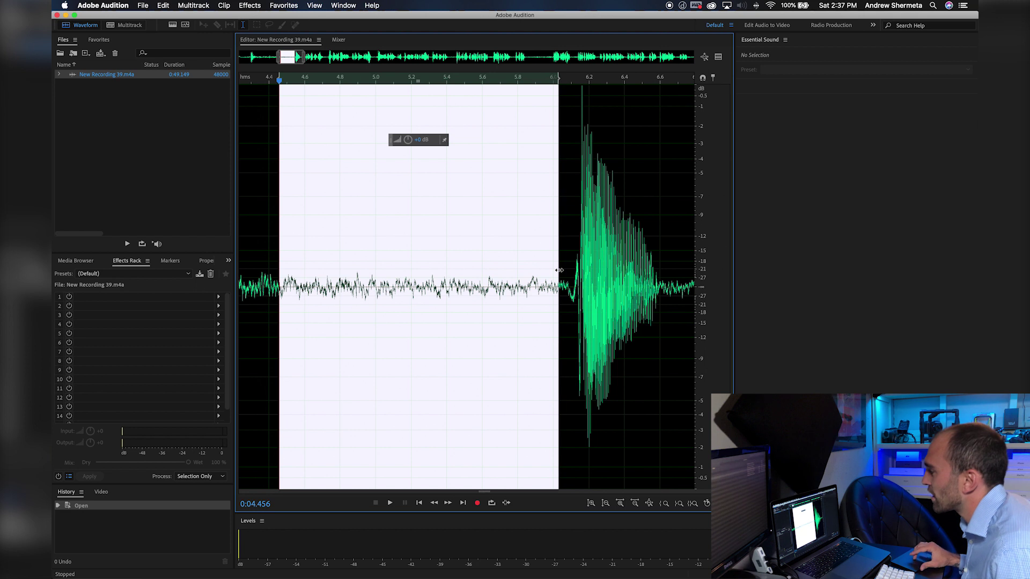
{"action": "left_click", "coordinate": [282, 81]}
{"action": "key", "text": "space"}
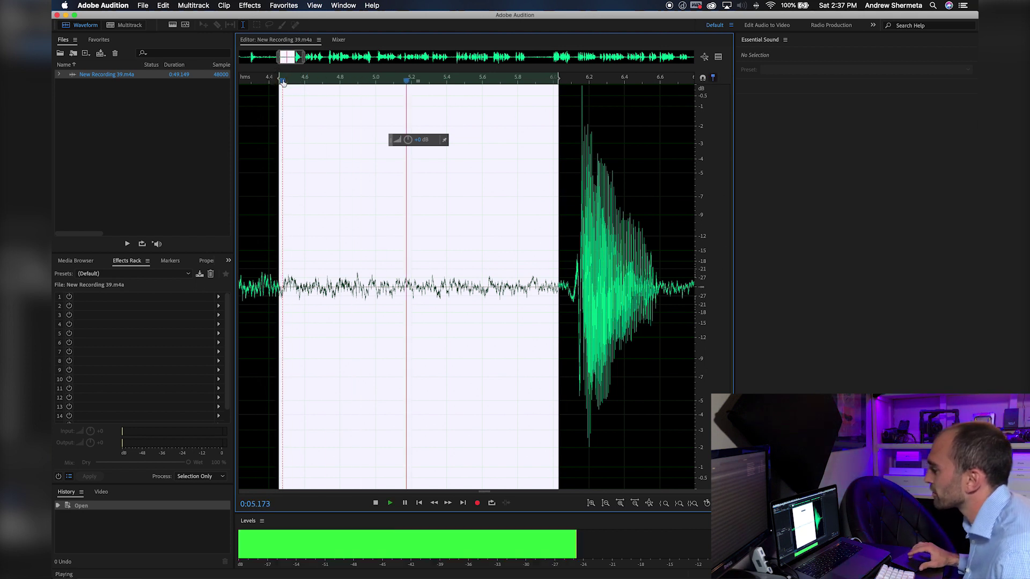
{"action": "left_click", "coordinate": [294, 80]}
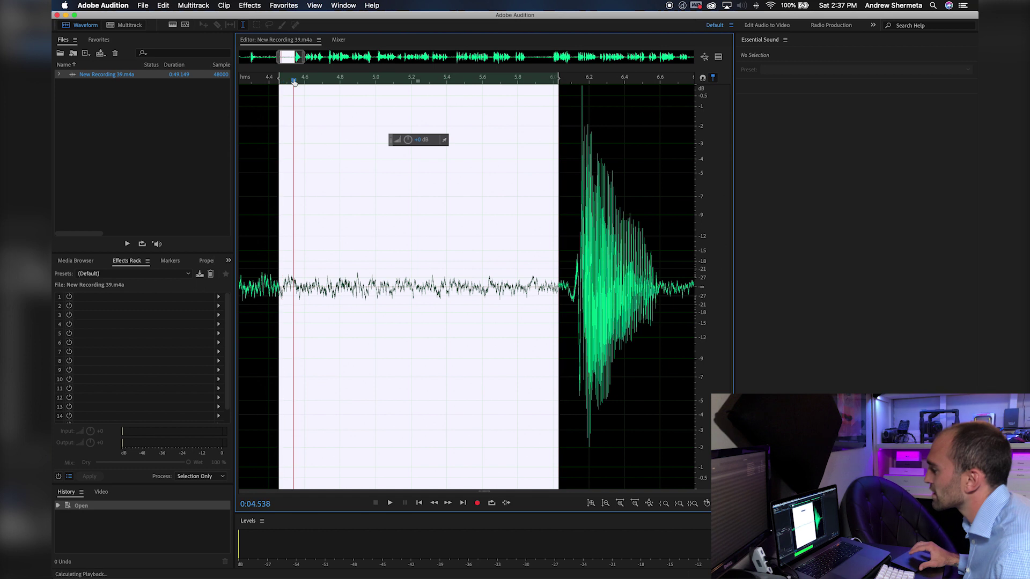
{"action": "key", "text": "space"}
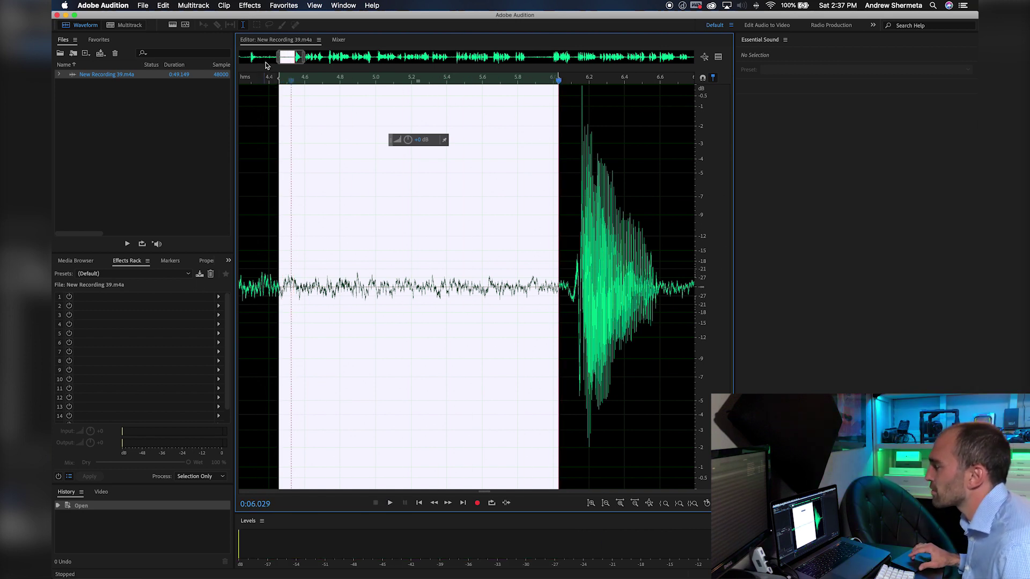
Step: Try to capture the selected noise-only stretch as a noise print
{"action": "left_click", "coordinate": [253, 7]}
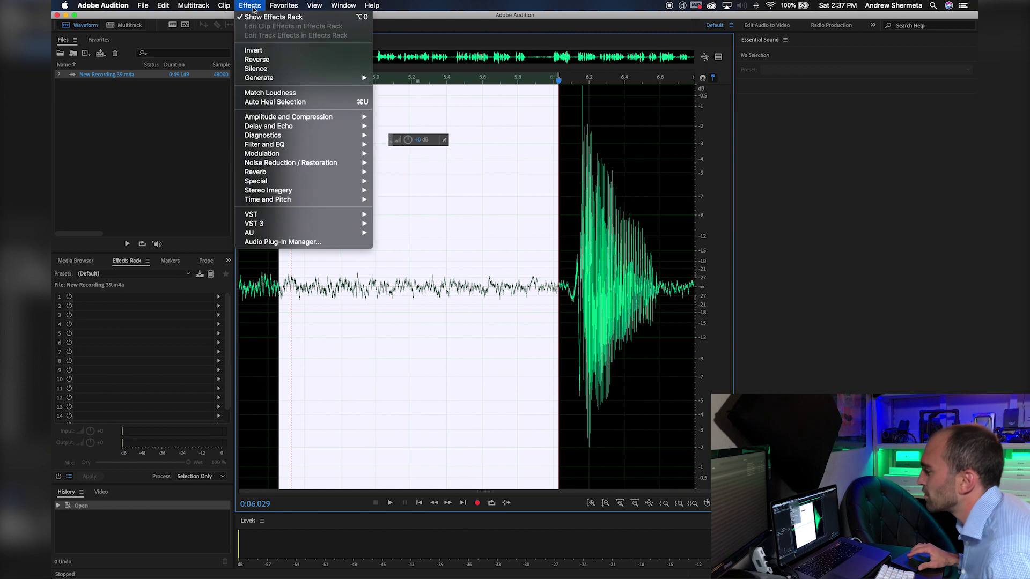
{"action": "mouse_move", "coordinate": [315, 166]}
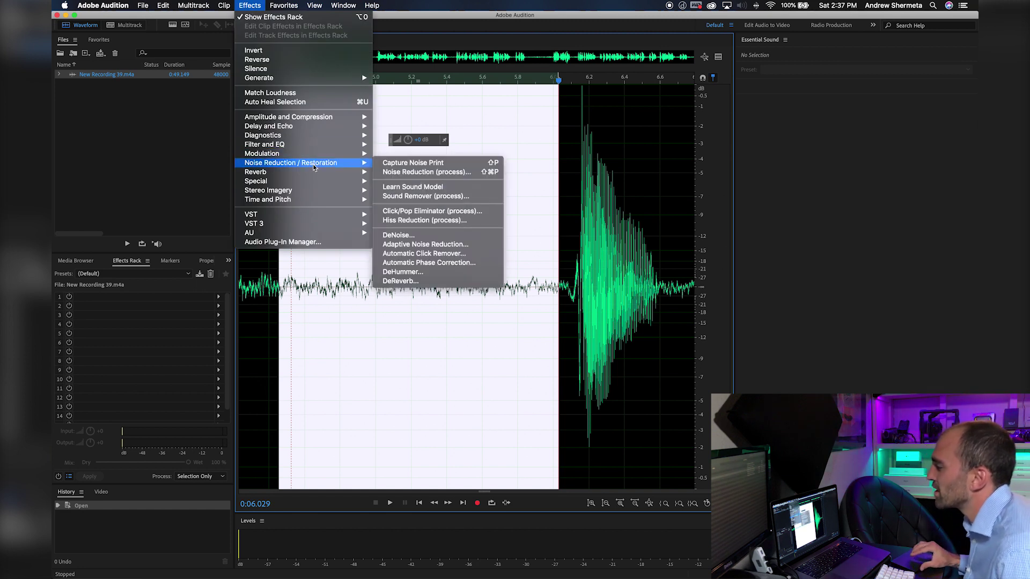
{"action": "left_click", "coordinate": [411, 165]}
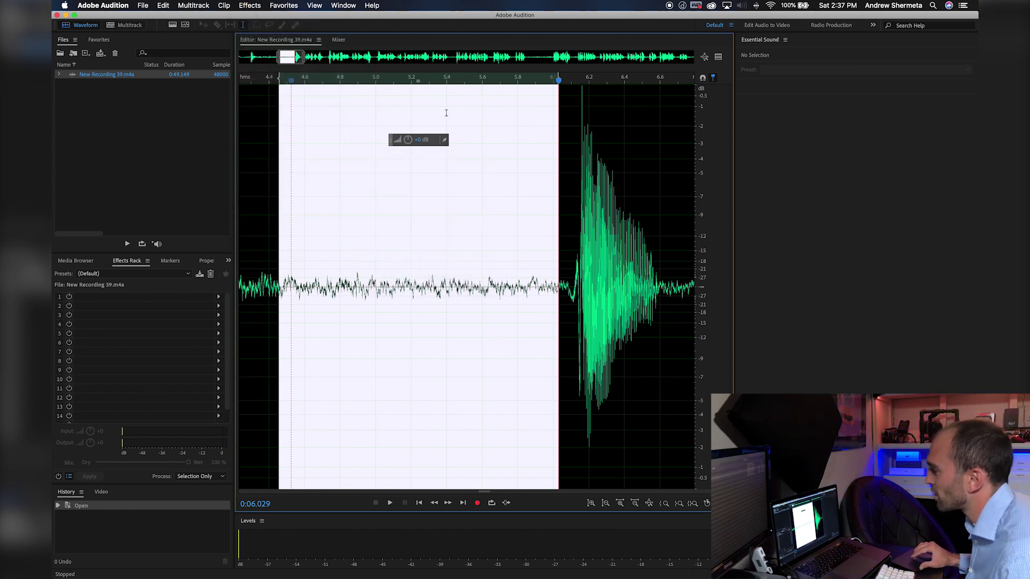
Step: Reselect the noise-only stretch from about 4.54 to 6.07 seconds, capture it as the noise print, and play the selection
{"action": "left_click_drag", "start_coordinate": [294, 141], "coordinate": [567, 172]}
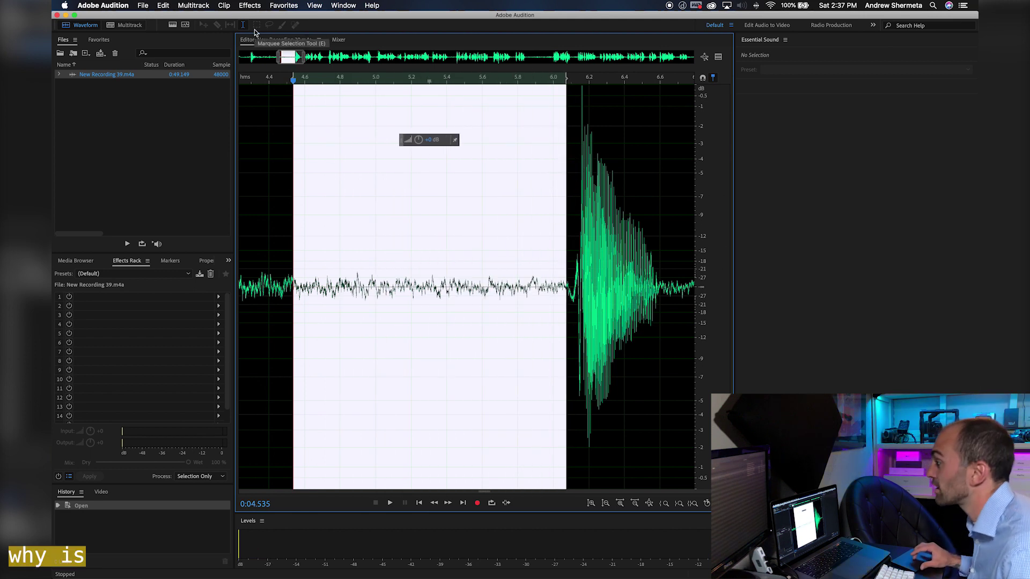
{"action": "left_click", "coordinate": [250, 6]}
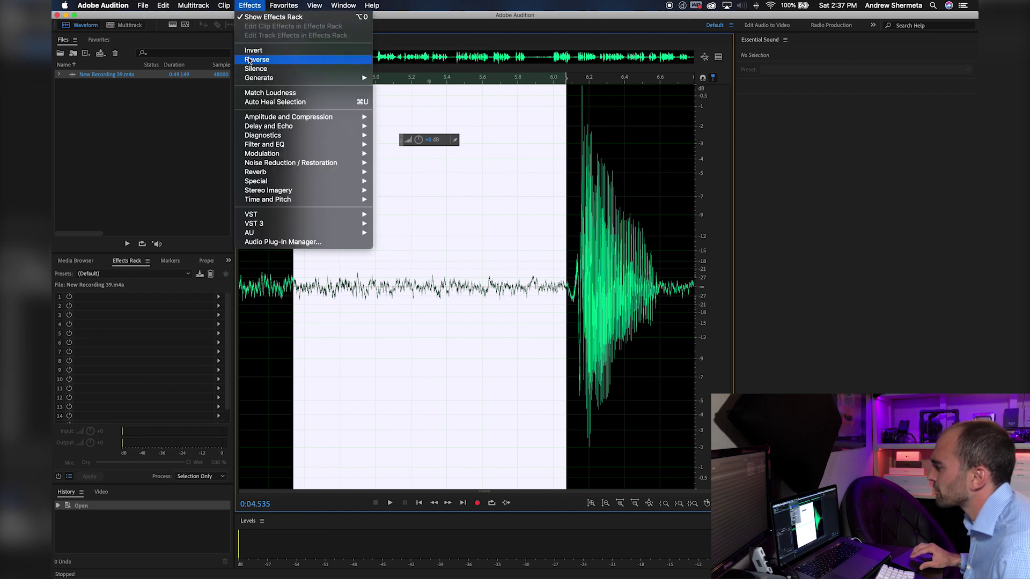
{"action": "mouse_move", "coordinate": [308, 165]}
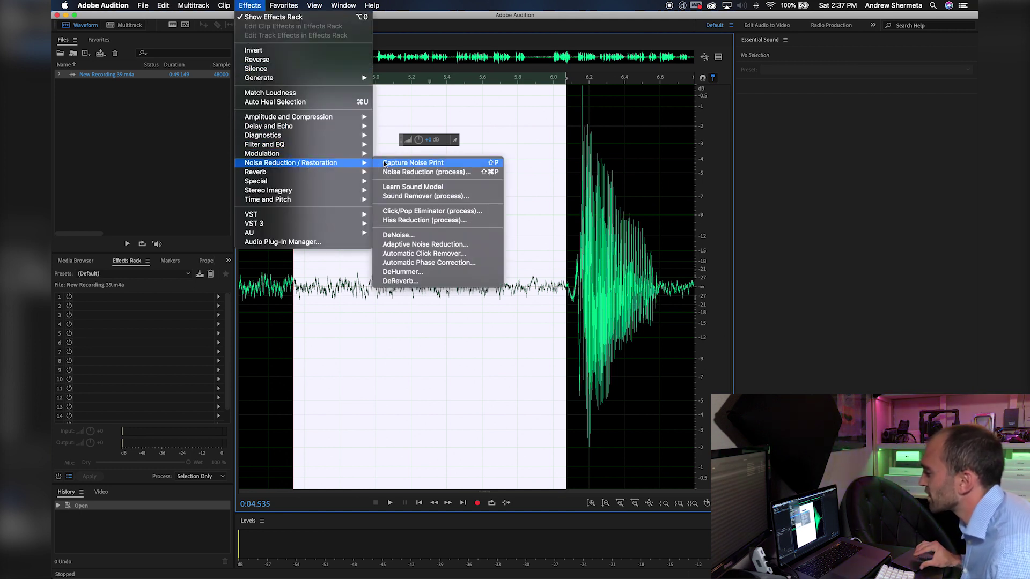
{"action": "left_click", "coordinate": [411, 164]}
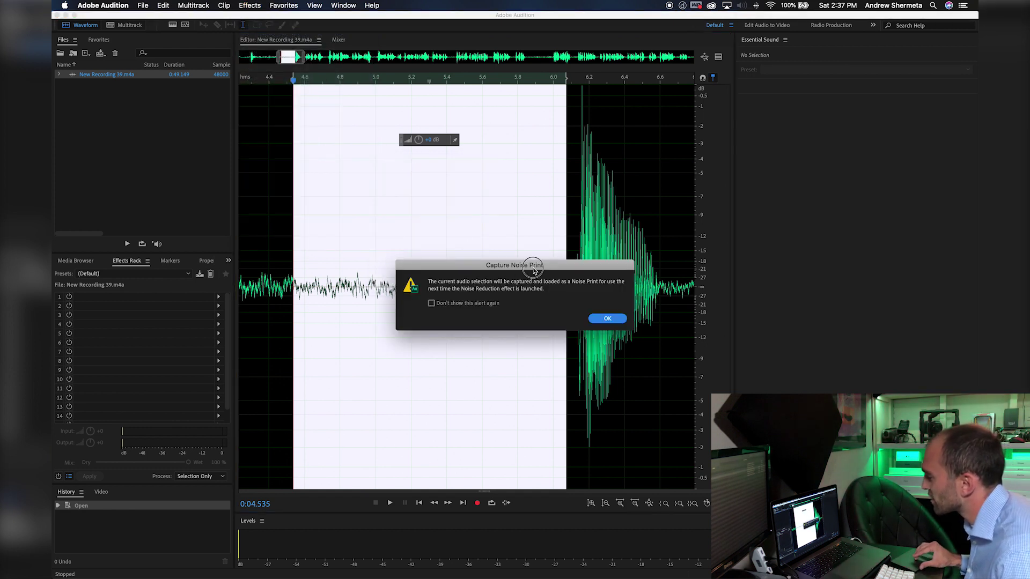
{"action": "left_click_drag", "start_coordinate": [532, 271], "coordinate": [450, 234]}
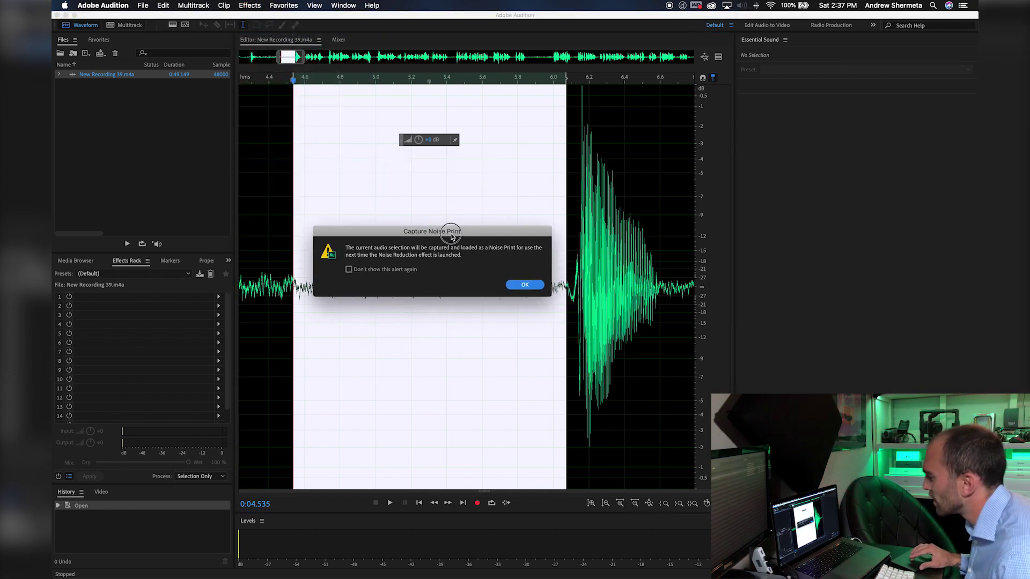
{"action": "left_click", "coordinate": [525, 283]}
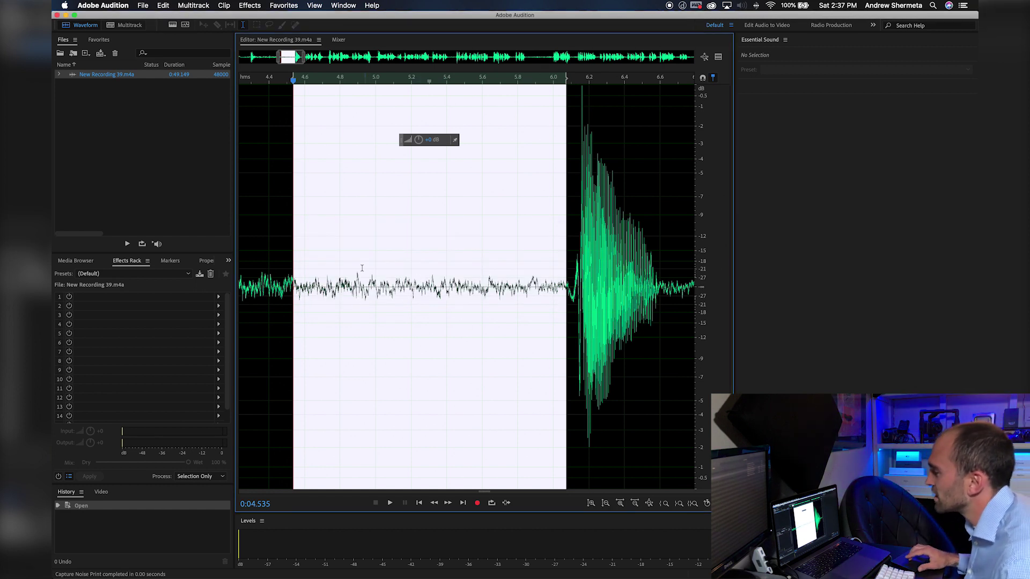
{"action": "key", "text": "space"}
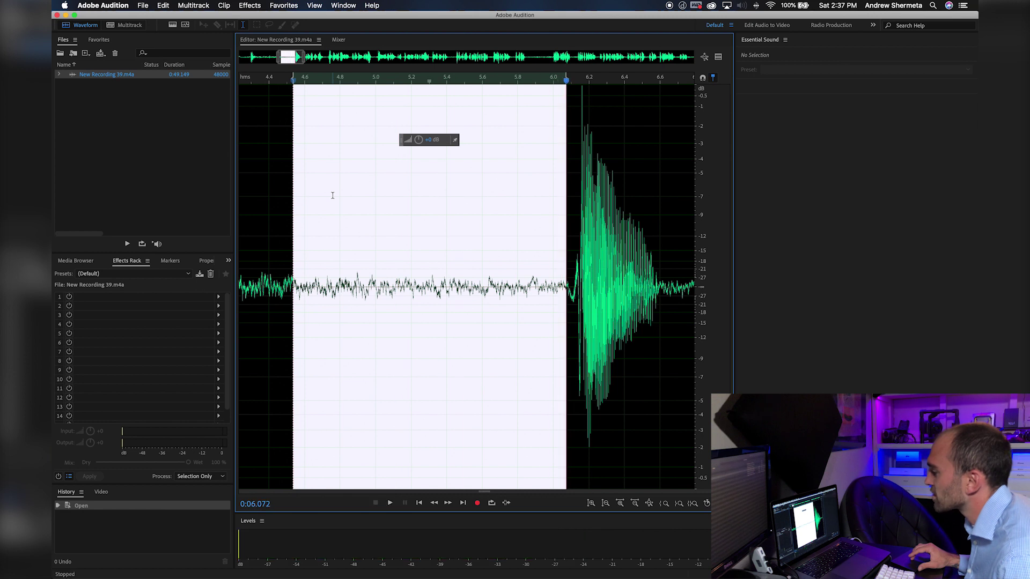
Step: Select the entire recording and open the Noise Reduction (process) effect for it
{"action": "key", "text": "super+a"}
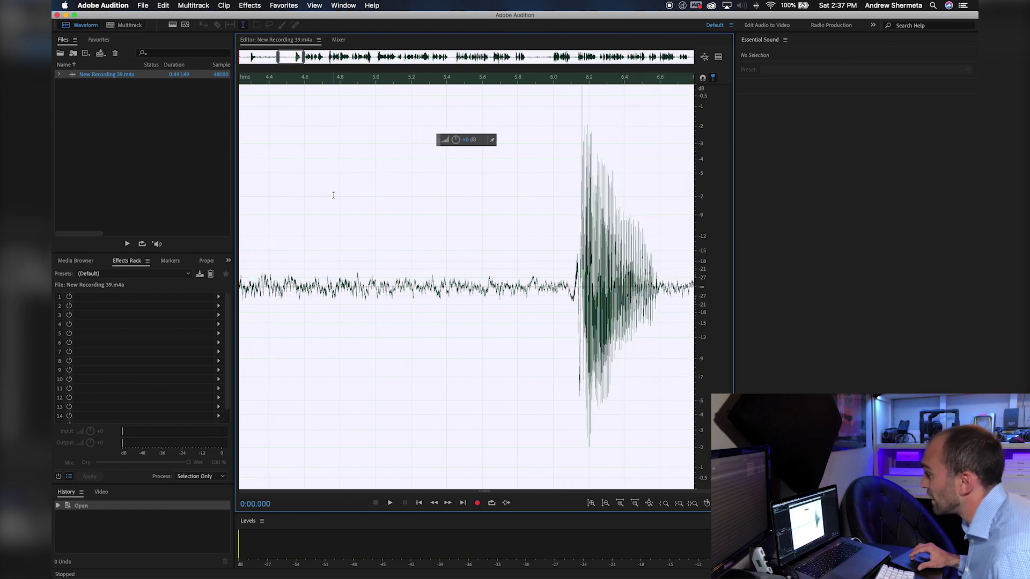
{"action": "key", "text": "backslash"}
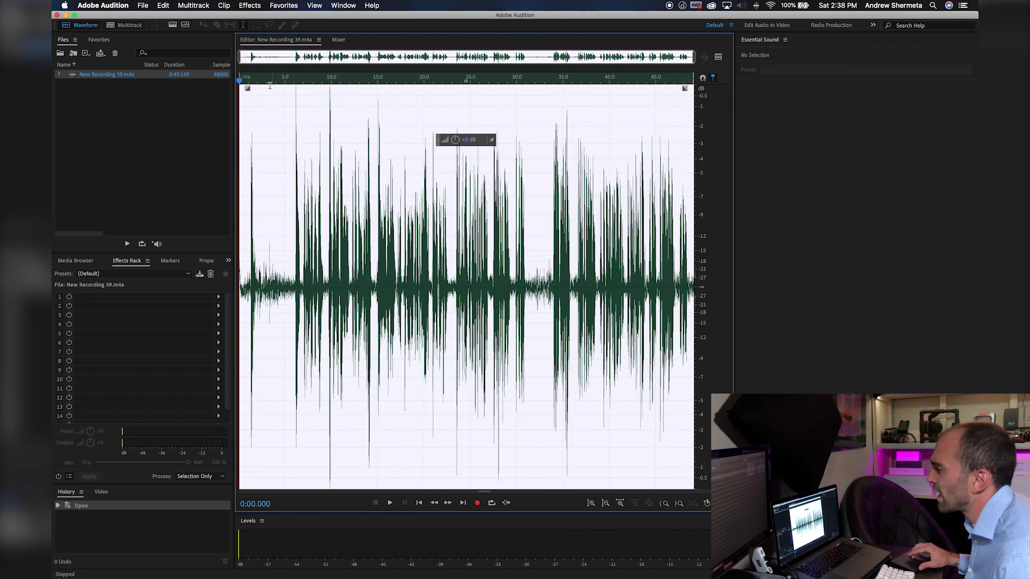
{"action": "left_click", "coordinate": [252, 6]}
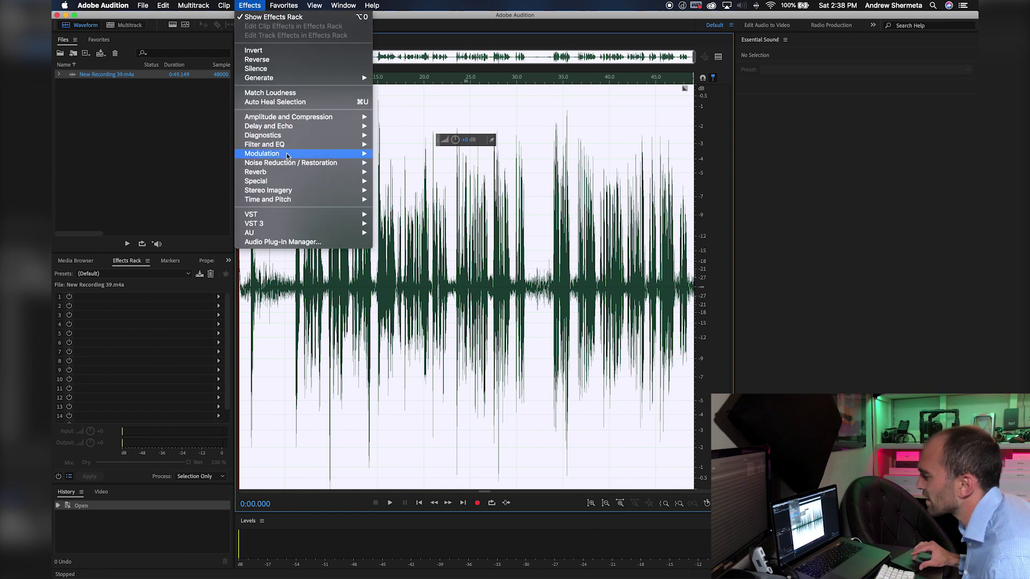
{"action": "mouse_move", "coordinate": [323, 165]}
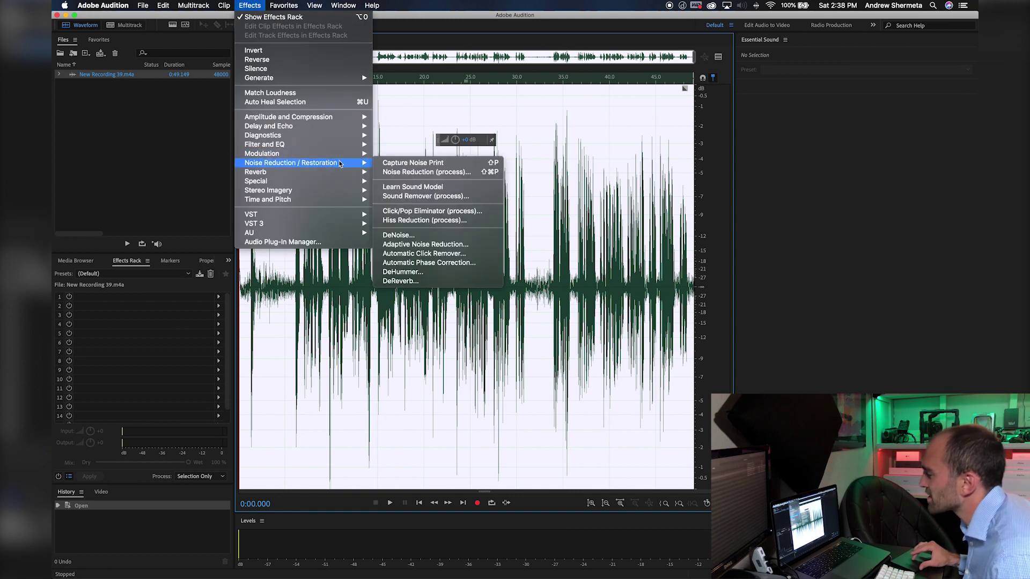
{"action": "left_click", "coordinate": [420, 173]}
{"action": "left_click_drag", "start_coordinate": [550, 97], "coordinate": [374, 95]}
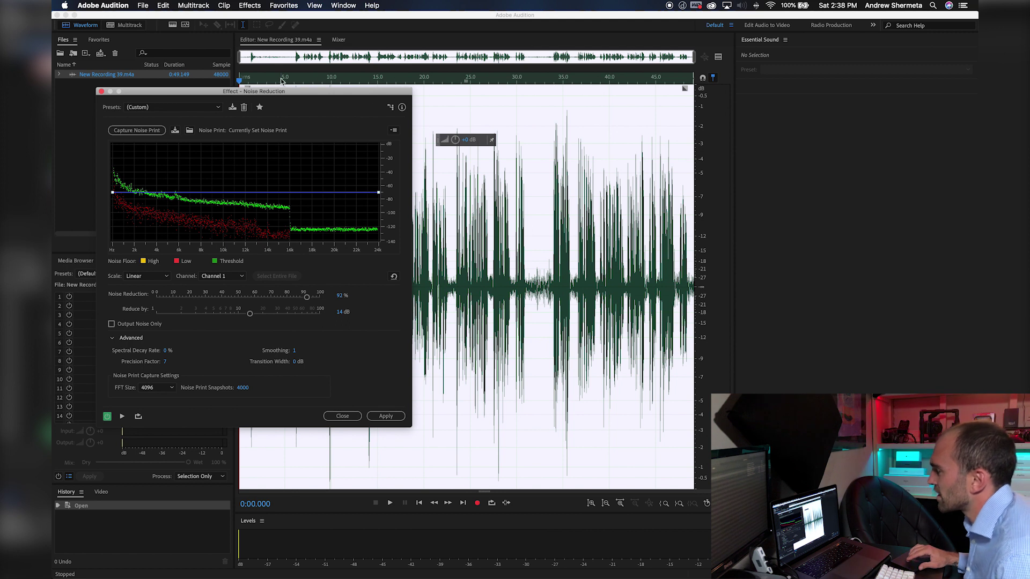
Step: Preview the recording from the start with the current noise reduction settings, keeping the effect window clear of the playhead
{"action": "key", "text": "space"}
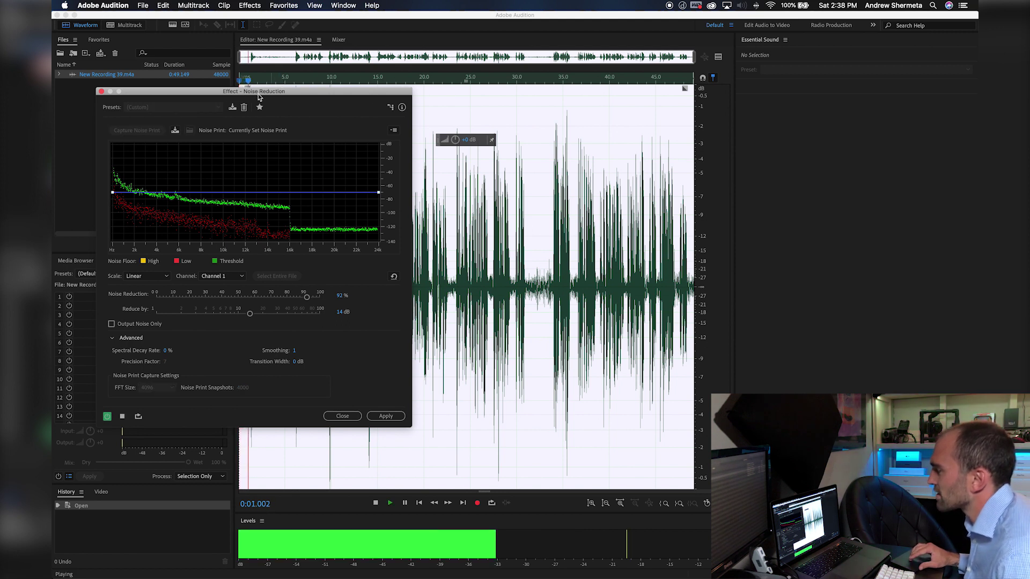
{"action": "left_click_drag", "start_coordinate": [261, 94], "coordinate": [312, 86]}
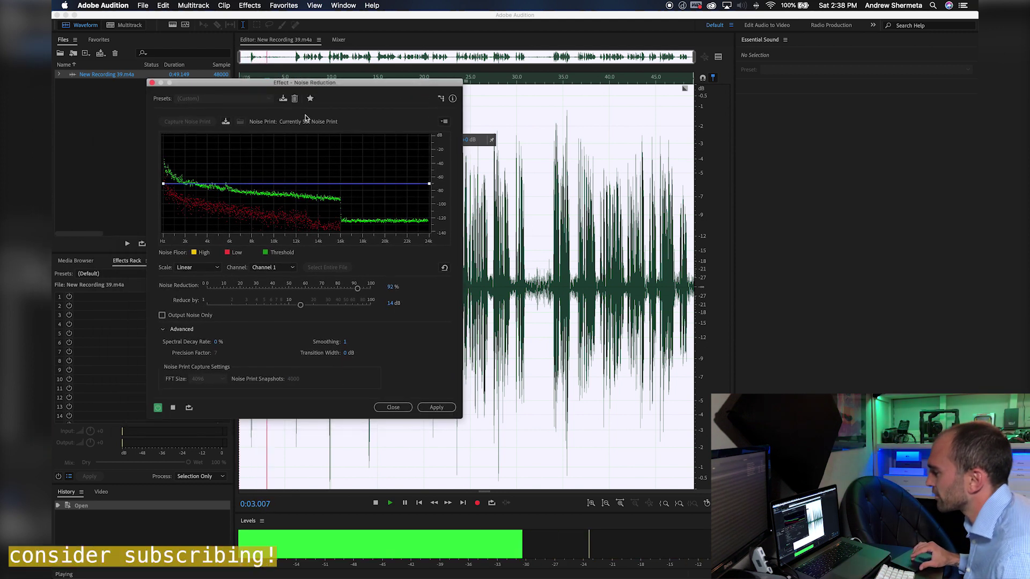
{"action": "left_click_drag", "start_coordinate": [394, 85], "coordinate": [477, 120]}
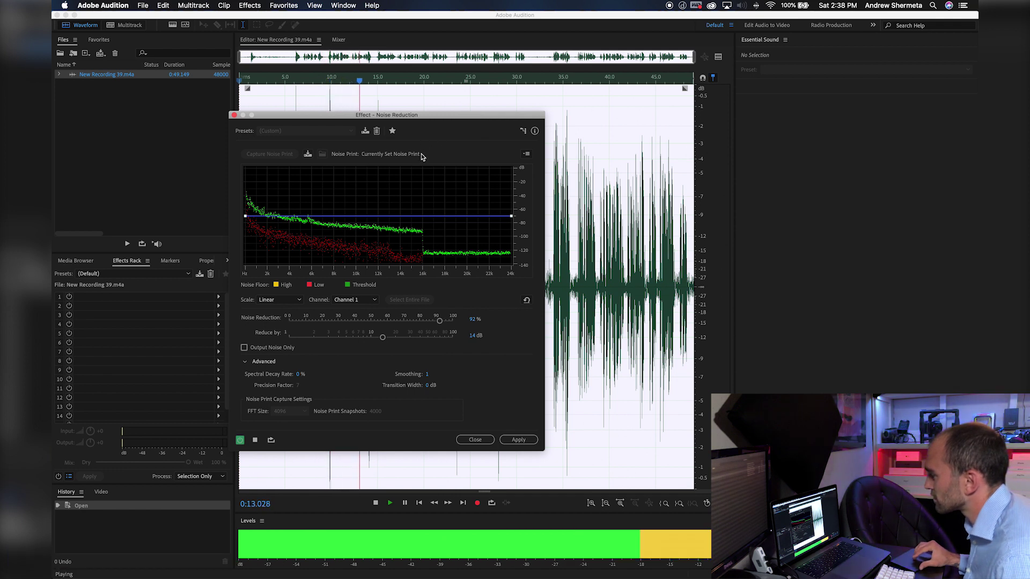
{"action": "key", "text": "space"}
Step: Lower the Noise Reduction amount to 21% and preview the recording
{"action": "left_click_drag", "start_coordinate": [439, 321], "coordinate": [323, 307]}
{"action": "key", "text": "space"}
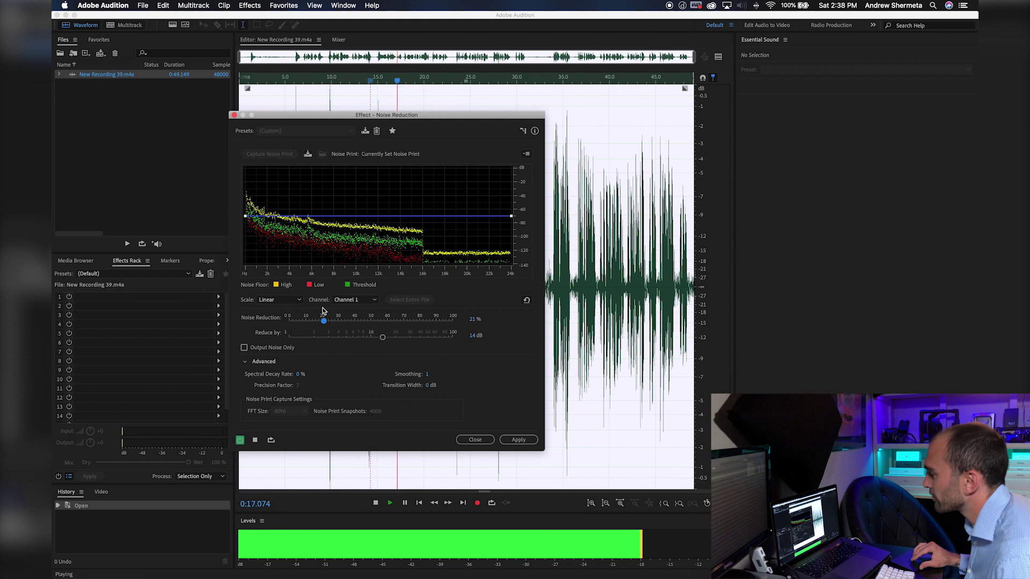
{"action": "key", "text": "space"}
Step: Raise the Noise Reduction amount to 100% and preview the recording
{"action": "left_click_drag", "start_coordinate": [326, 324], "coordinate": [460, 330]}
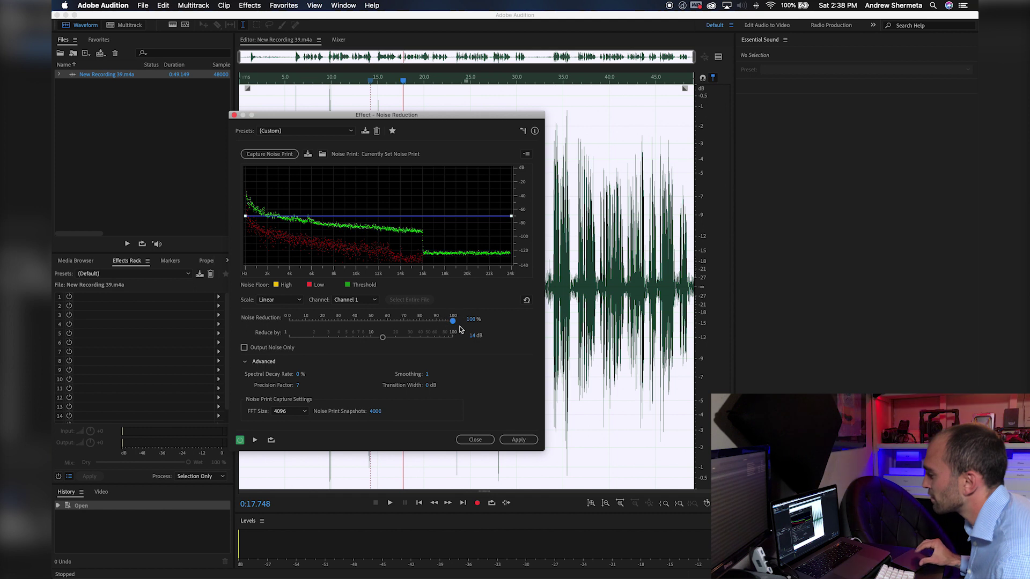
{"action": "key", "text": "space"}
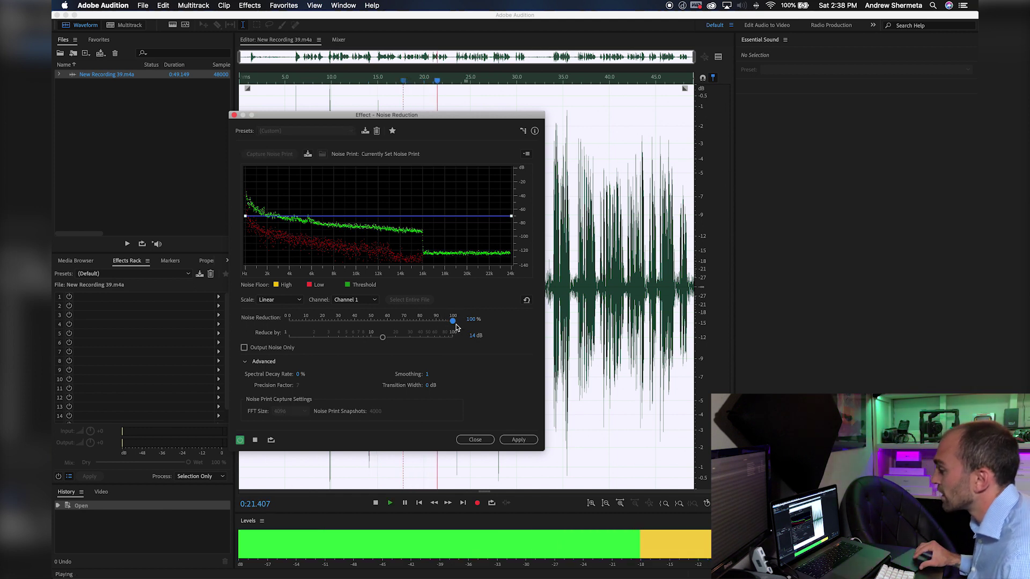
Step: Stop the preview and listen to a further part of the recording with Noise Reduction at 100%
{"action": "key", "text": "space"}
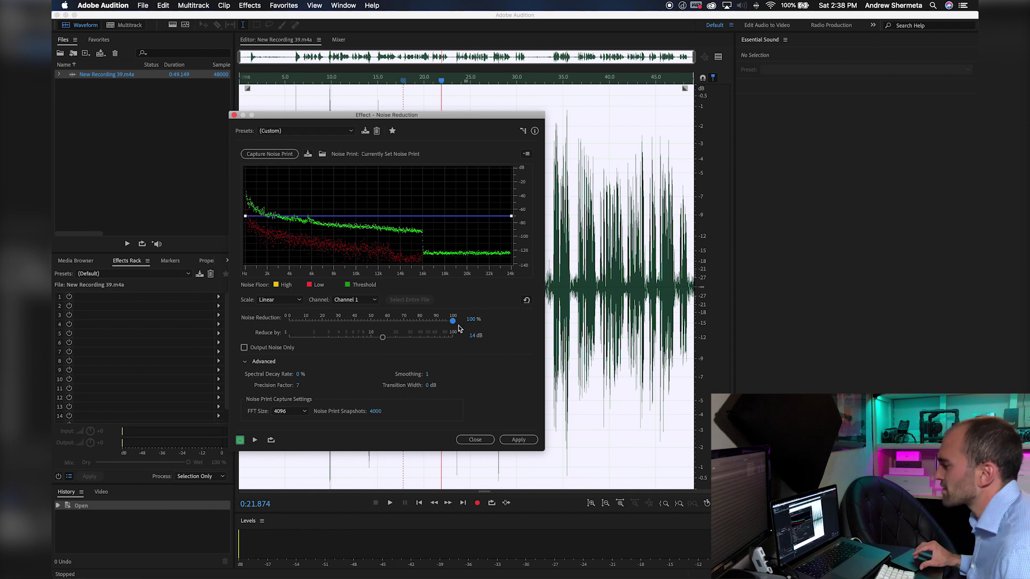
{"action": "left_click_drag", "start_coordinate": [455, 326], "coordinate": [452, 328]}
{"action": "key", "text": "space"}
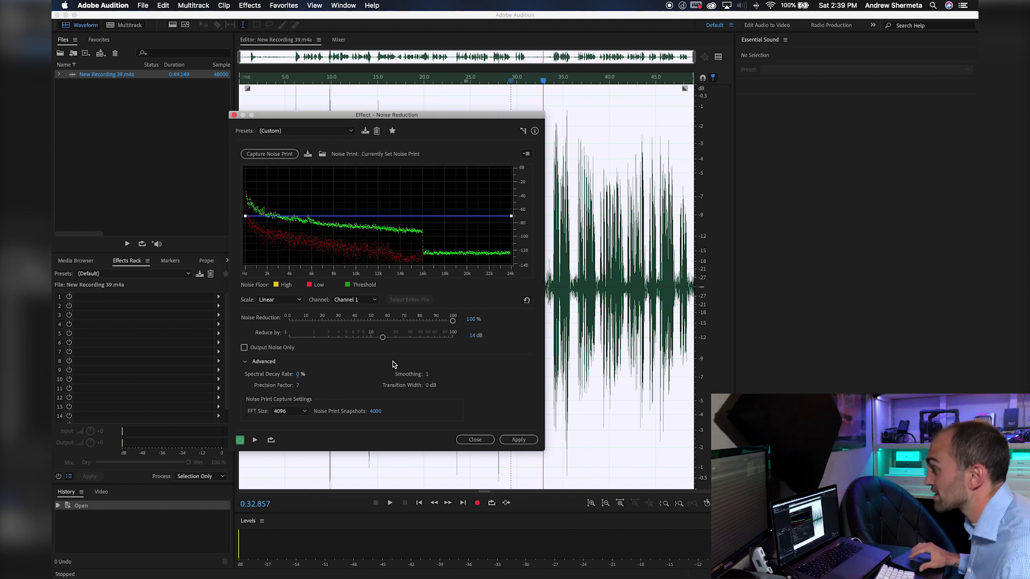
Step: Preview the recording from about 13 seconds and apply the 100% Noise Reduction to the entire recording
{"action": "left_click", "coordinate": [360, 101]}
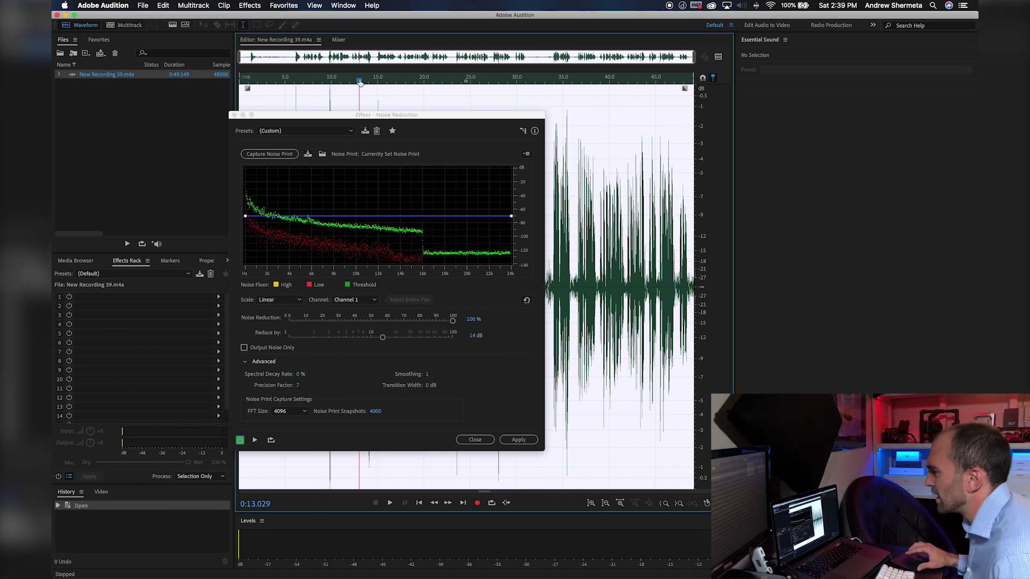
{"action": "key", "text": "space"}
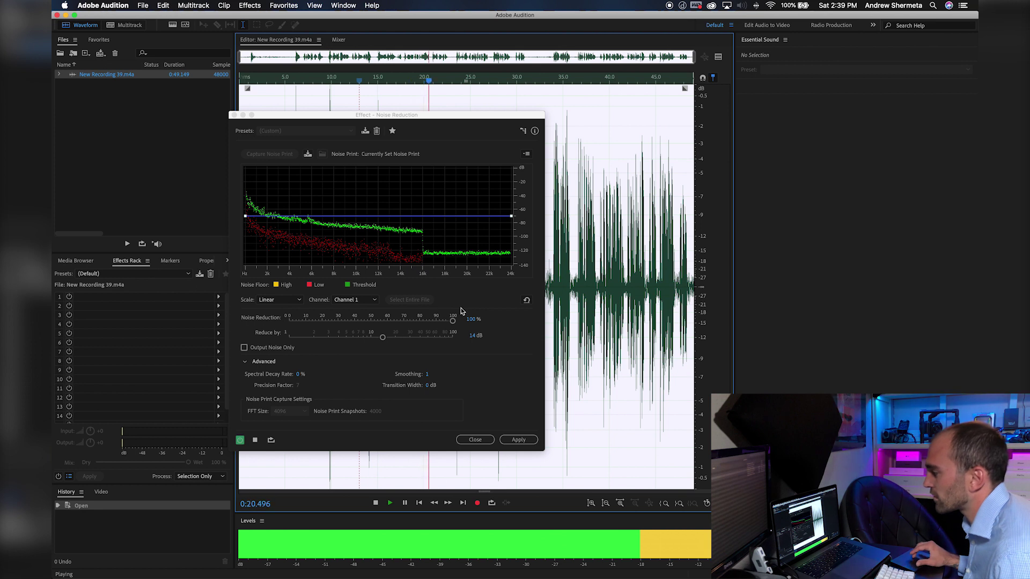
{"action": "key", "text": "space"}
{"action": "left_click", "coordinate": [519, 439]}
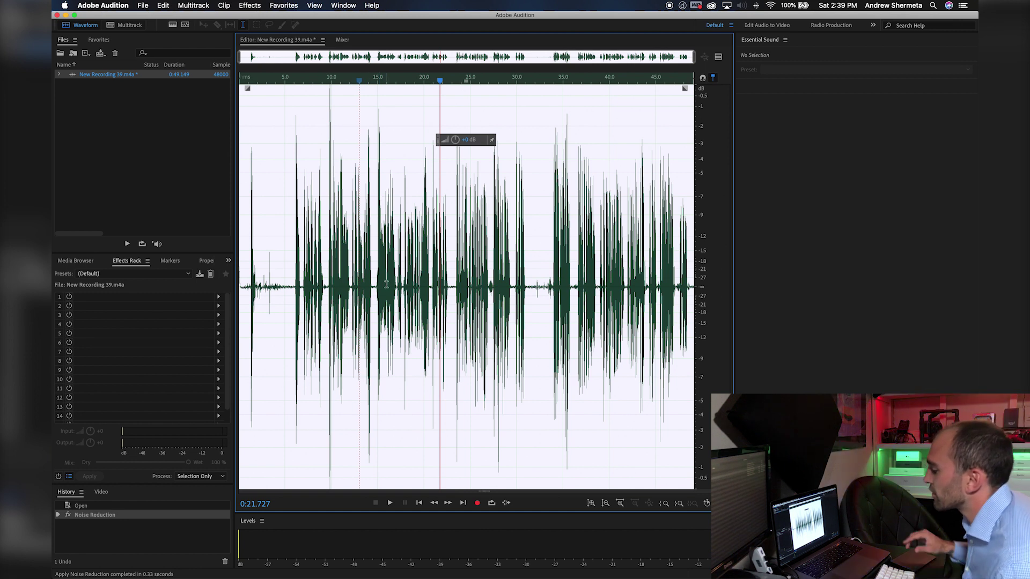
Step: Undo and redo the Noise Reduction to compare the waveforms, and play the processed recording from about 10 seconds
{"action": "key", "text": "cmd+z"}
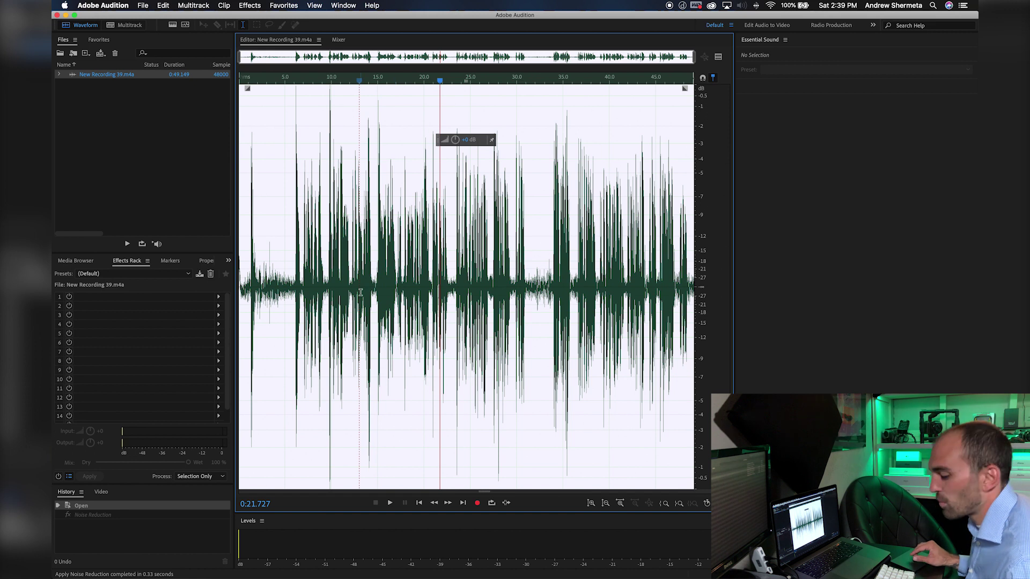
{"action": "key", "text": "super+shift+z"}
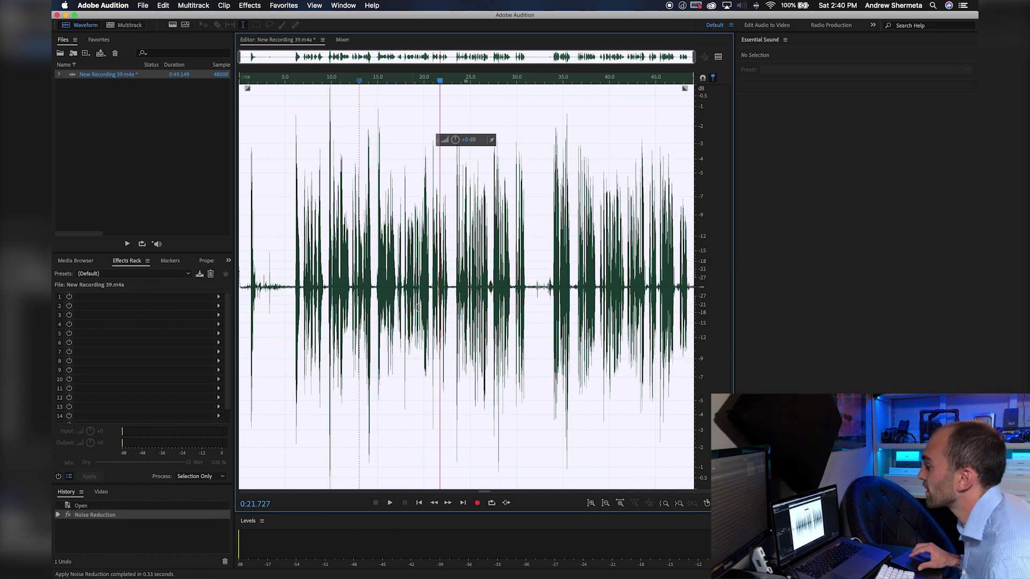
{"action": "left_click", "coordinate": [330, 81]}
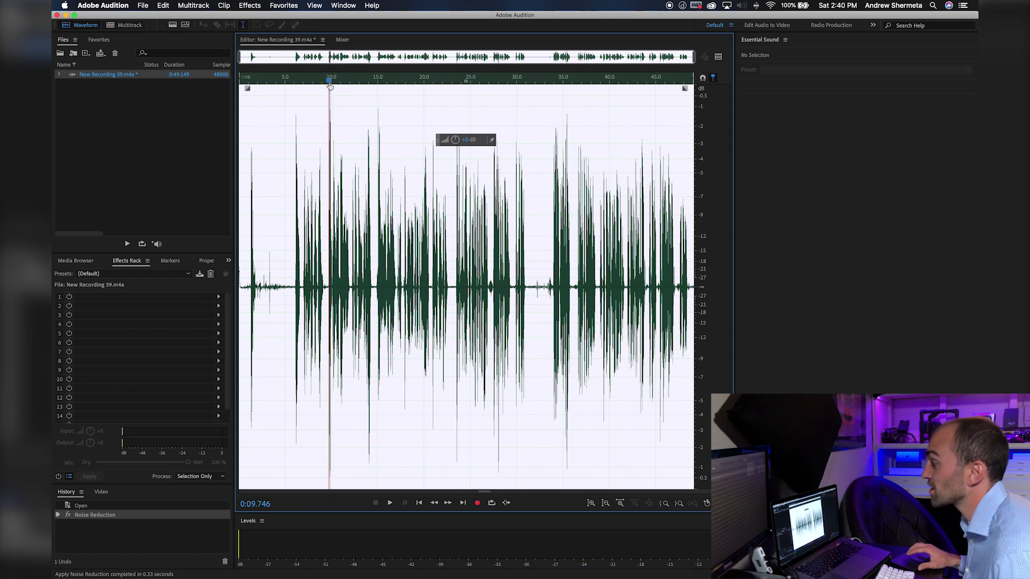
{"action": "key", "text": "space"}
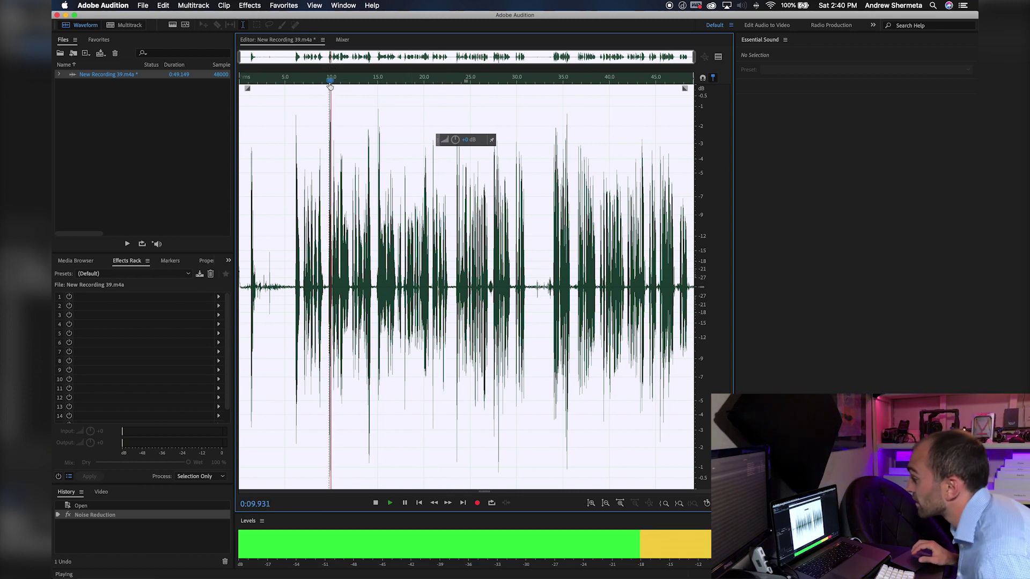
{"action": "key", "text": "space"}
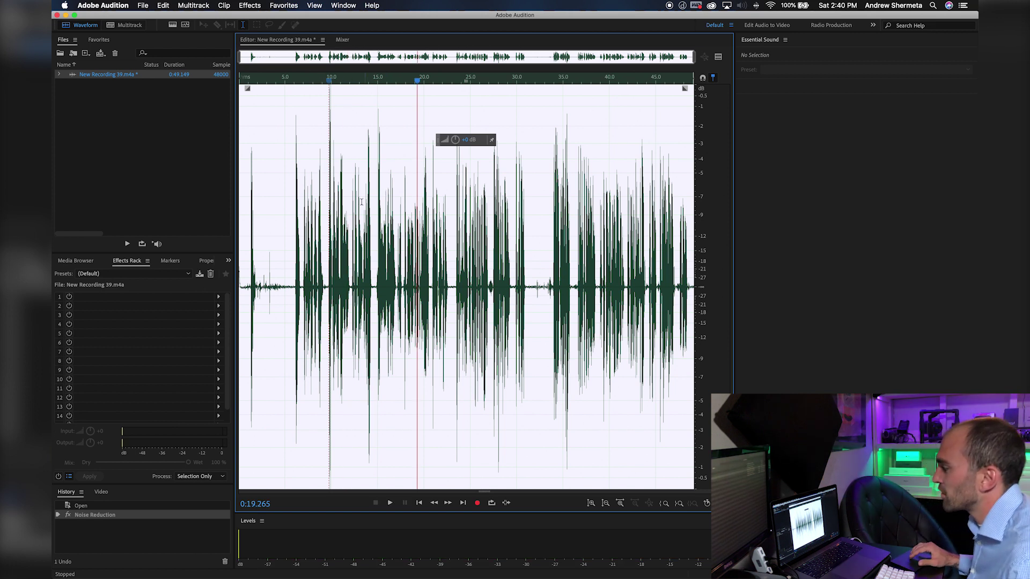
Step: Select the quiet section from about 4.5 to 5.5 seconds and review the Noise Reduction / Restoration commands
{"action": "left_click_drag", "start_coordinate": [410, 288], "coordinate": [560, 288]}
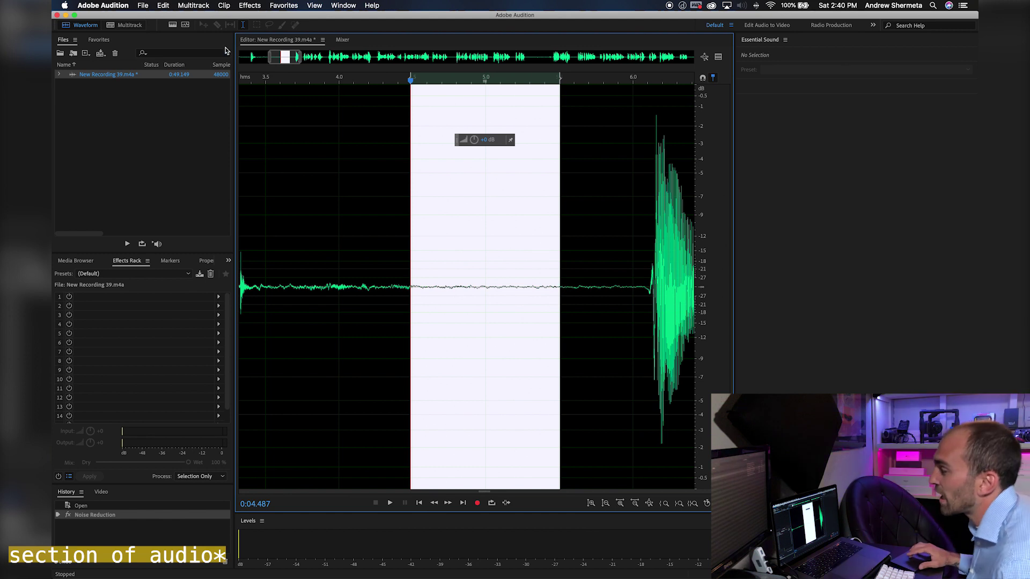
{"action": "left_click", "coordinate": [249, 5]}
{"action": "mouse_move", "coordinate": [266, 120]}
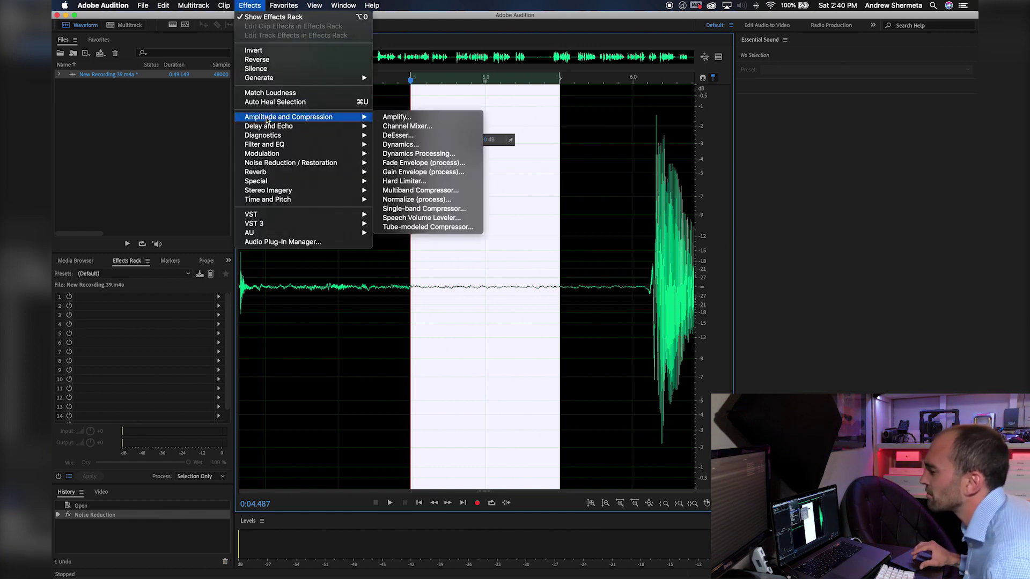
{"action": "mouse_move", "coordinate": [281, 165]}
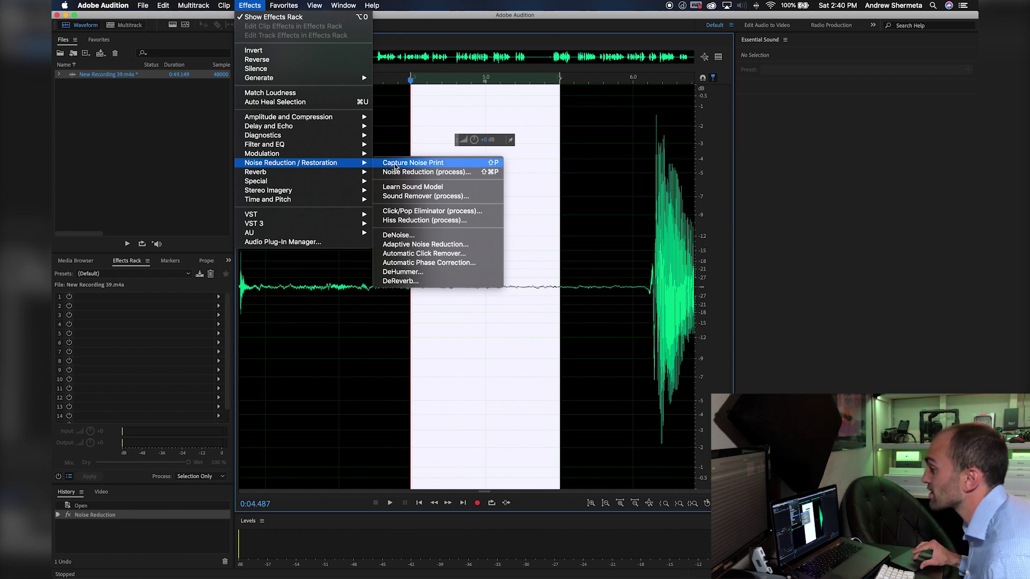
{"action": "key", "text": "super+a"}
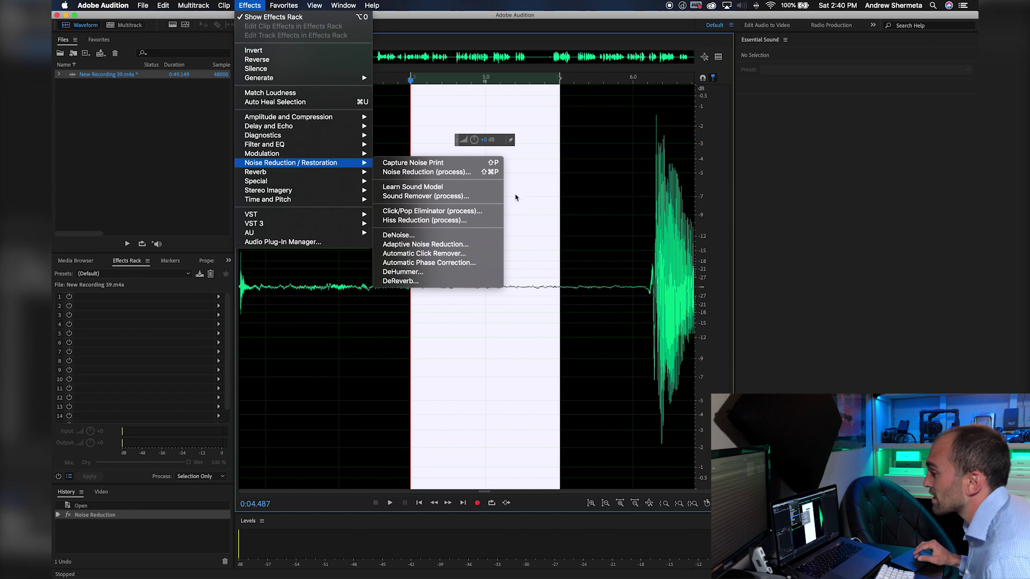
{"action": "key", "text": "Escape"}
{"action": "key", "text": "backslash"}
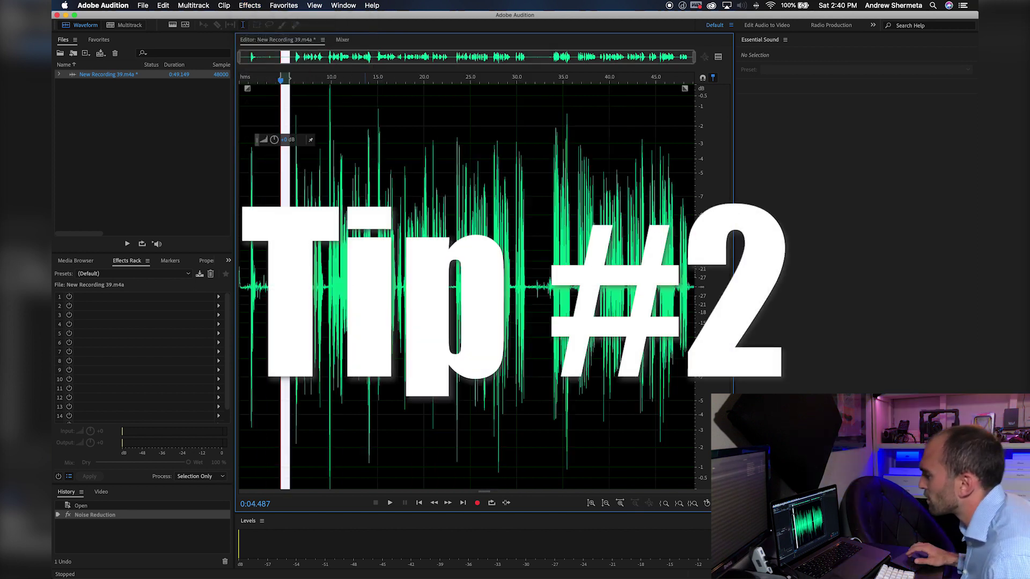
Step: Select the entire recording and add the Dynamics effect to slot 1 of the effects rack
{"action": "left_click", "coordinate": [356, 79]}
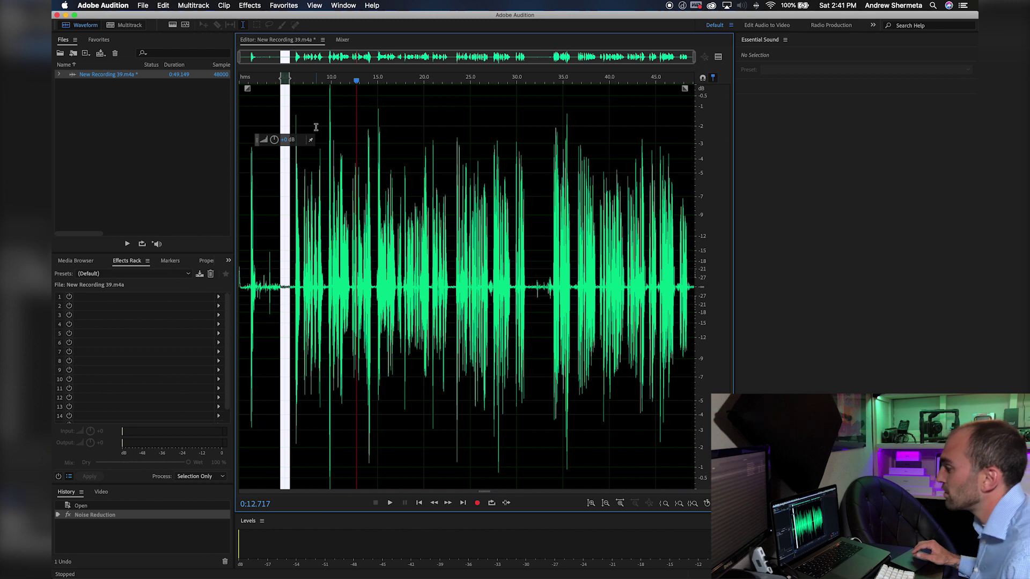
{"action": "key", "text": "super+a"}
{"action": "left_click", "coordinate": [163, 285]}
{"action": "left_click", "coordinate": [94, 298]}
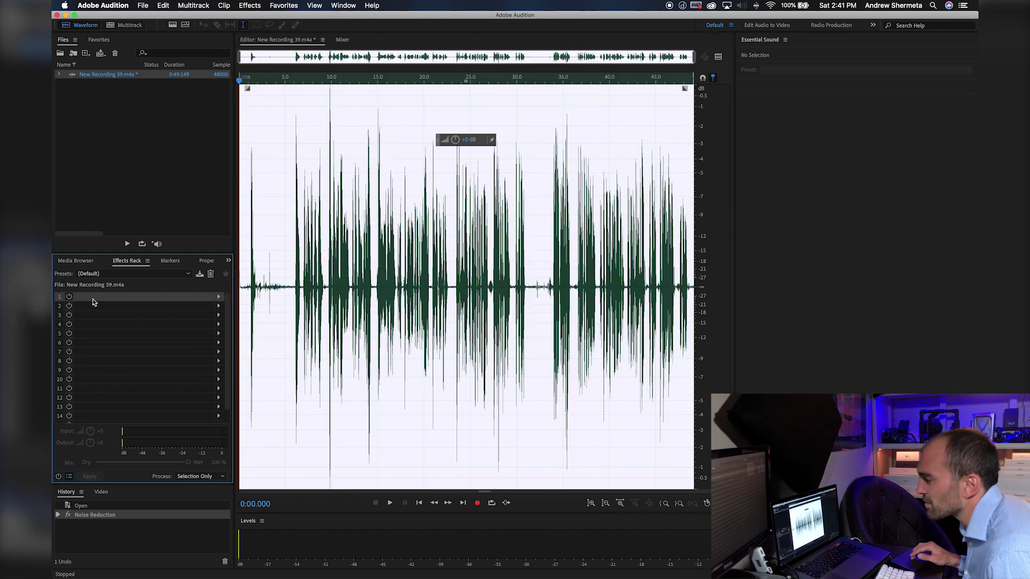
{"action": "left_click", "coordinate": [219, 297]}
{"action": "mouse_move", "coordinate": [320, 333]}
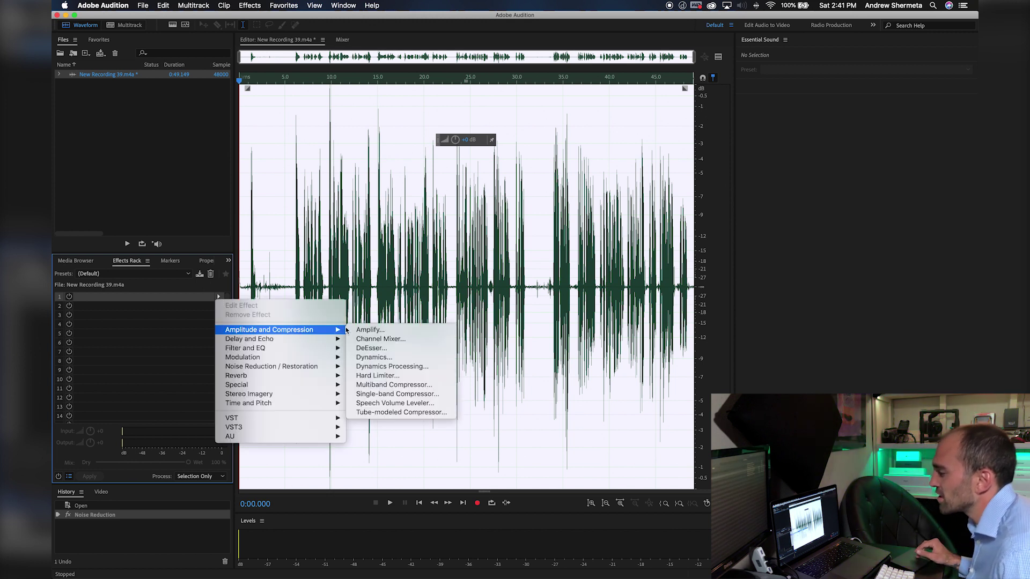
{"action": "left_click", "coordinate": [374, 358]}
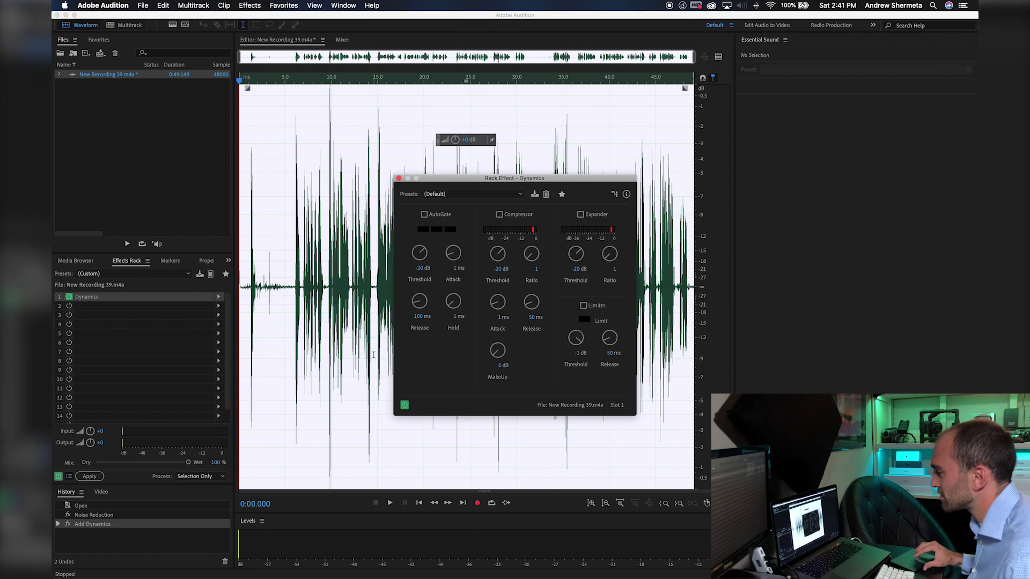
Step: Reposition the Dynamics window and play the recording from about 6 seconds with AutoGate off
{"action": "left_click_drag", "start_coordinate": [540, 178], "coordinate": [340, 150]}
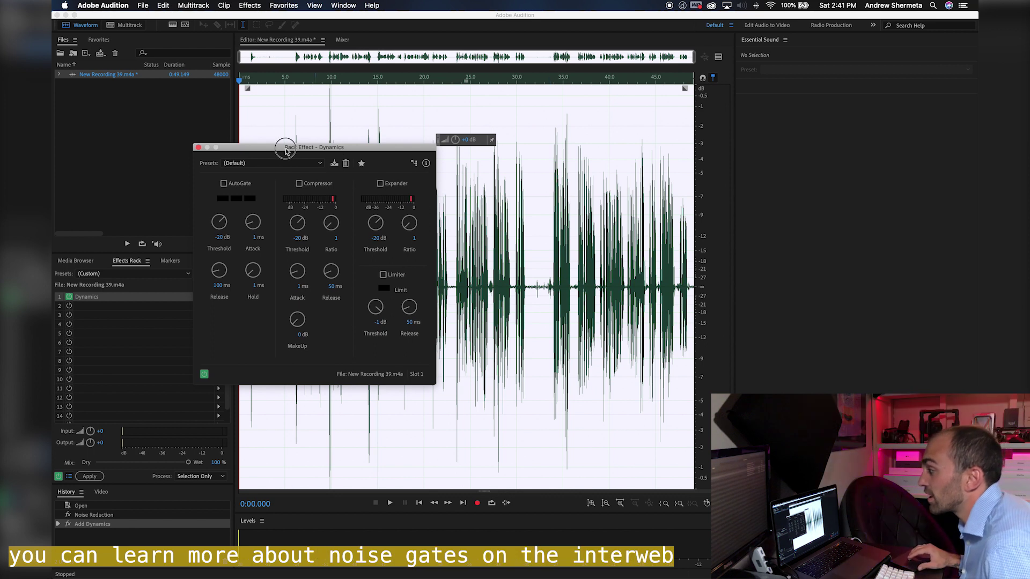
{"action": "left_click_drag", "start_coordinate": [283, 149], "coordinate": [279, 150]}
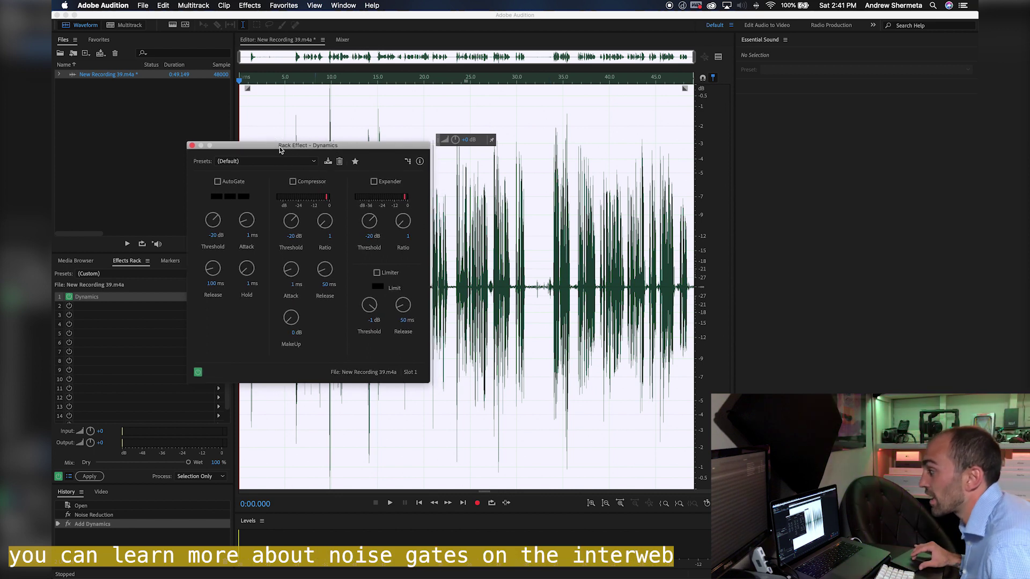
{"action": "left_click_drag", "start_coordinate": [280, 149], "coordinate": [259, 149]}
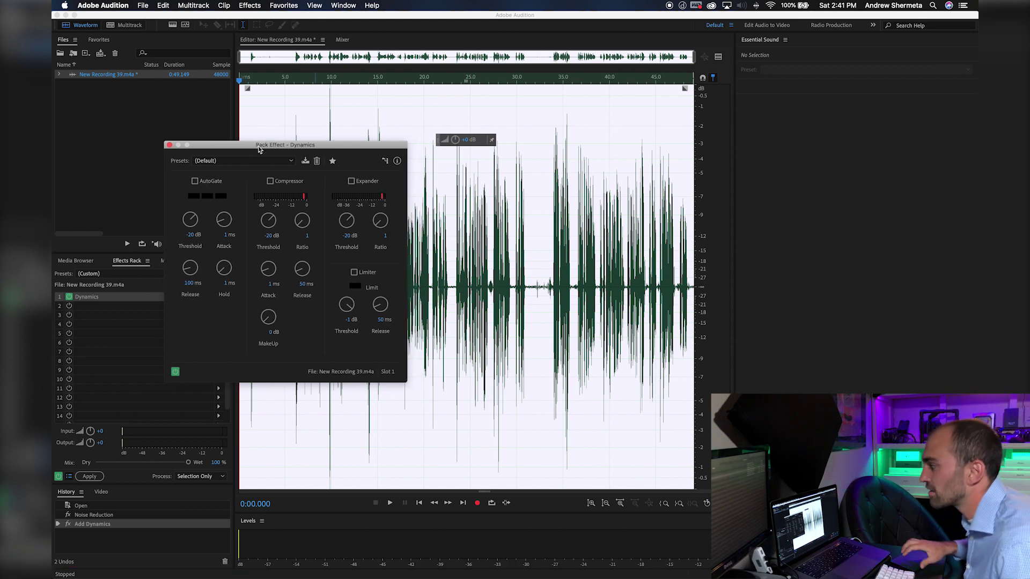
{"action": "left_click_drag", "start_coordinate": [256, 150], "coordinate": [410, 179]}
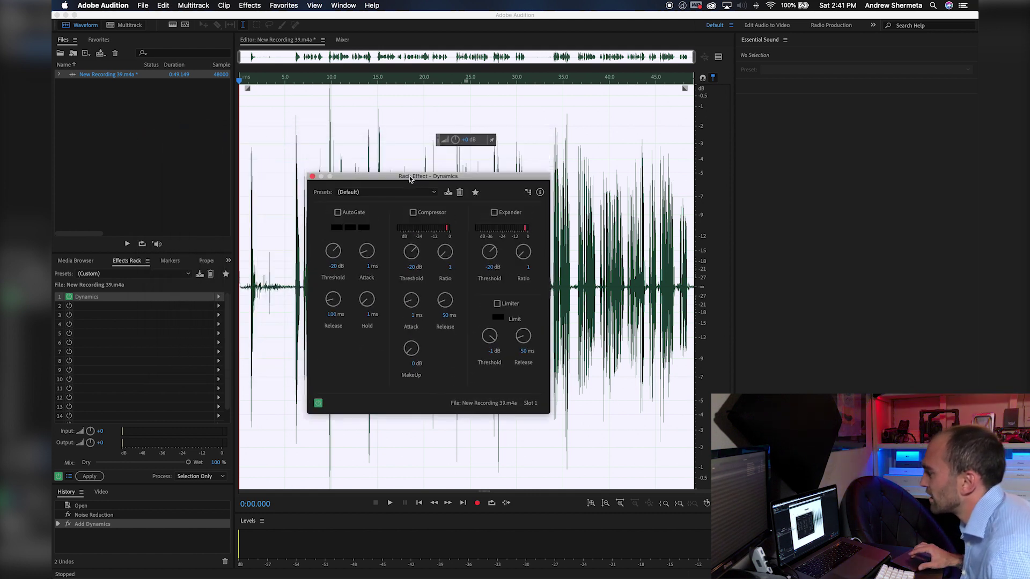
{"action": "left_click", "coordinate": [293, 78]}
{"action": "key", "text": "space"}
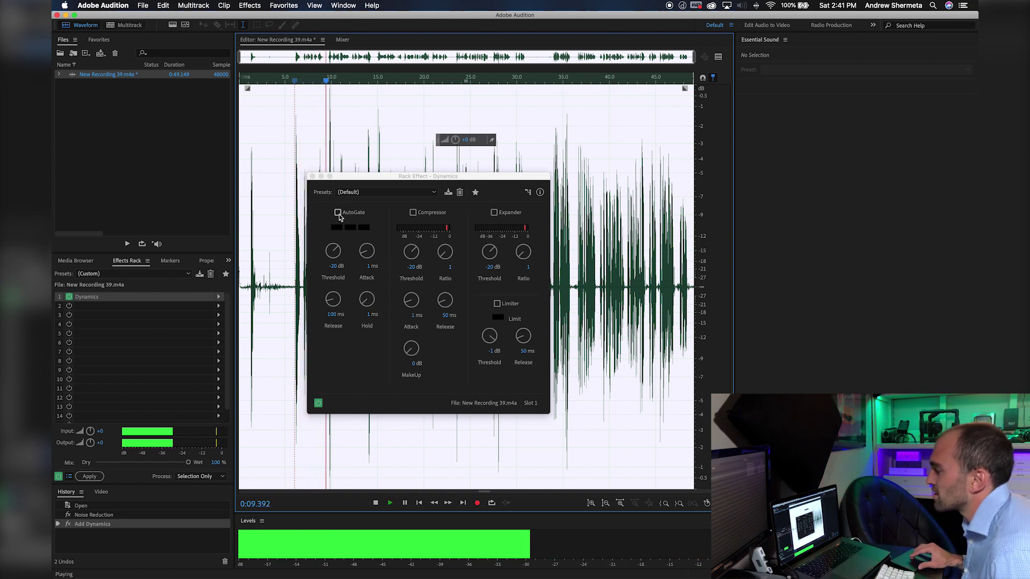
{"action": "key", "text": "space"}
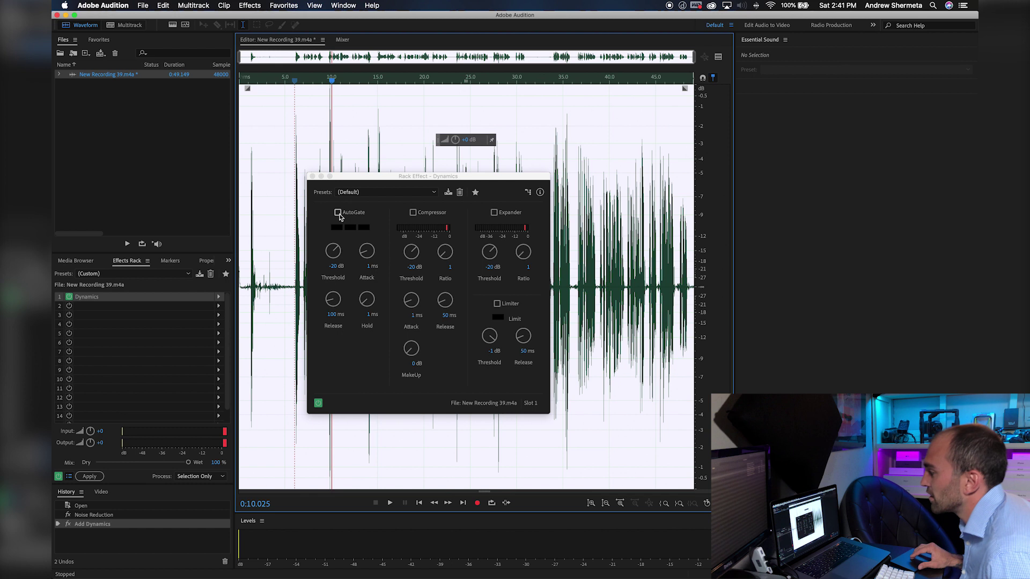
Step: Enable AutoGate in the Dynamics effect and preview the recording from about 6.6 seconds
{"action": "left_click", "coordinate": [338, 213]}
{"action": "left_click", "coordinate": [312, 83]}
{"action": "key", "text": "space"}
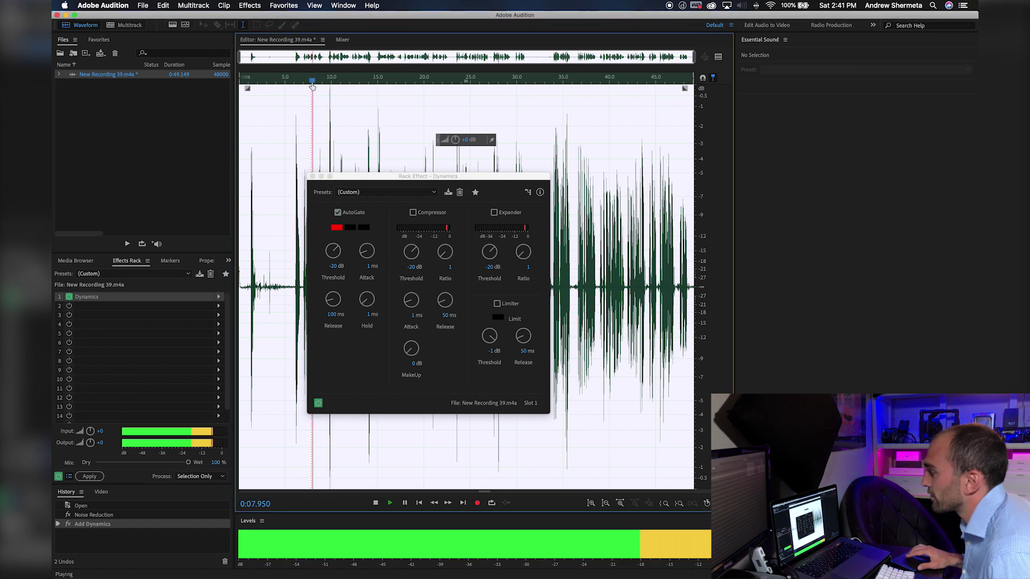
{"action": "key", "text": "space"}
{"action": "left_click", "coordinate": [299, 81]}
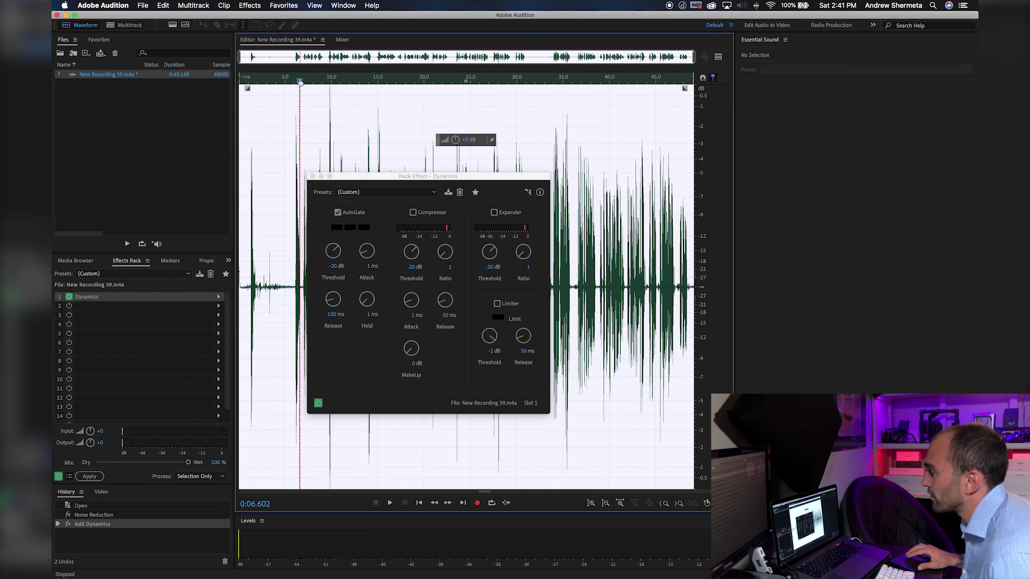
{"action": "key", "text": "space"}
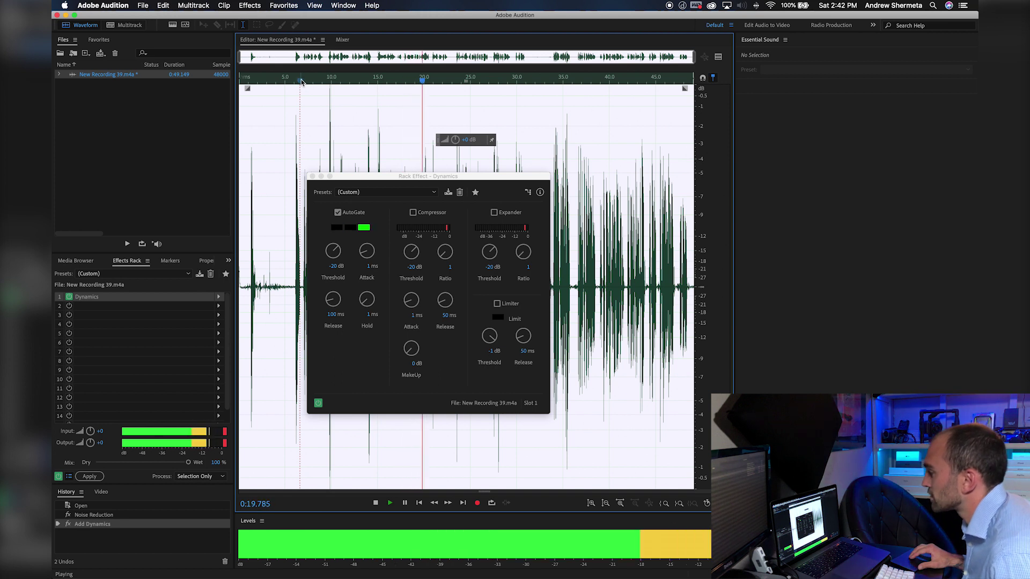
{"action": "key", "text": "space"}
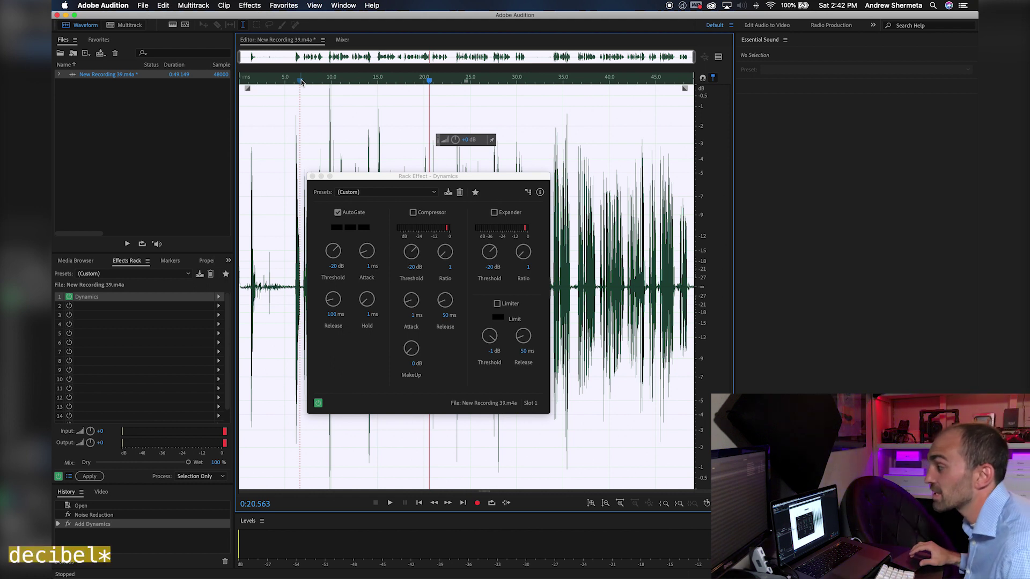
Step: Resume the preview from about 20.5 seconds to hear the AutoGate on more of the speech
{"action": "left_click_drag", "start_coordinate": [349, 177], "coordinate": [349, 172]}
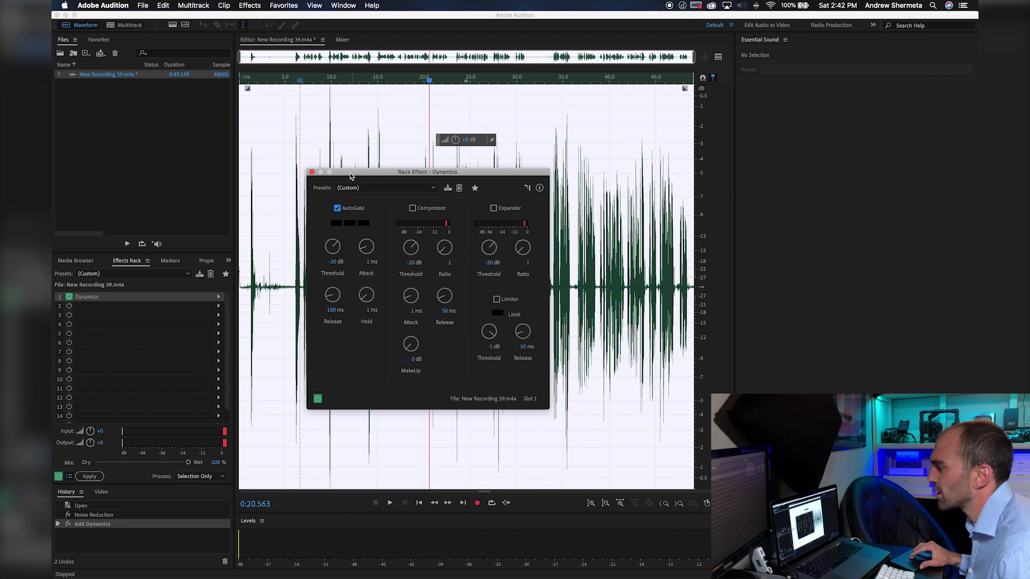
{"action": "key", "text": "space"}
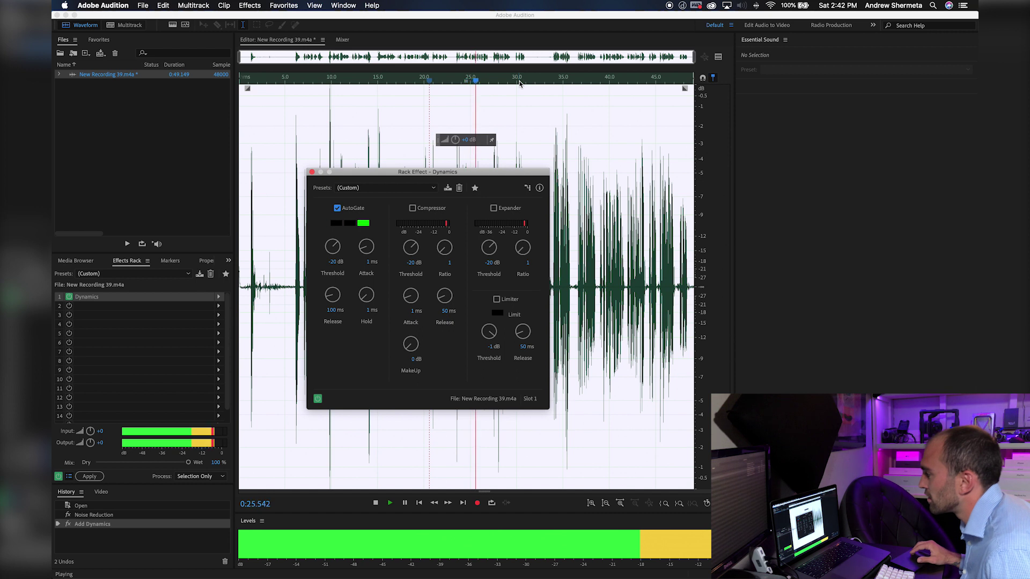
{"action": "key", "text": "space"}
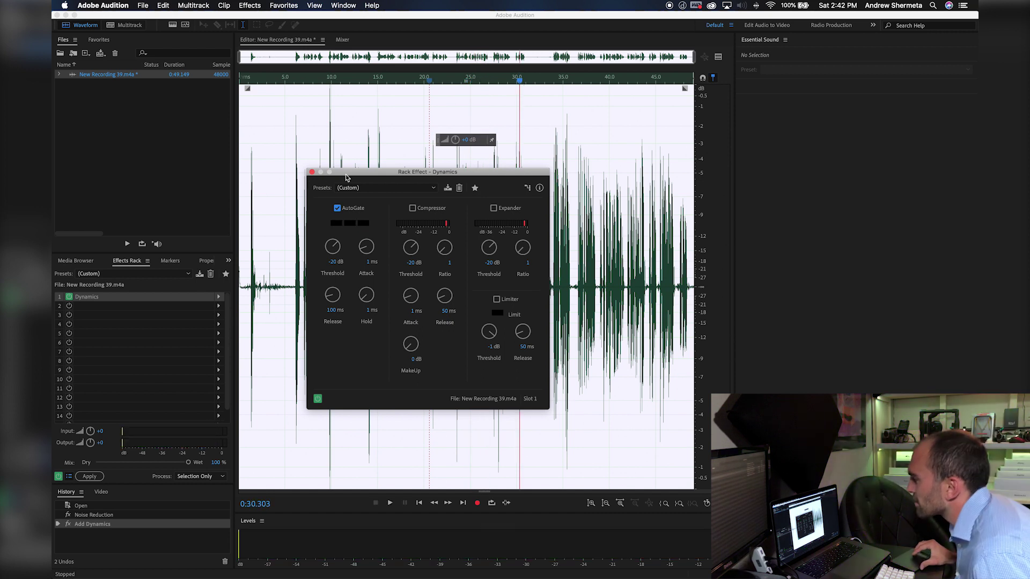
Step: Close the Dynamics window and check the options of its slot in the effects rack
{"action": "left_click_drag", "start_coordinate": [375, 176], "coordinate": [373, 166]}
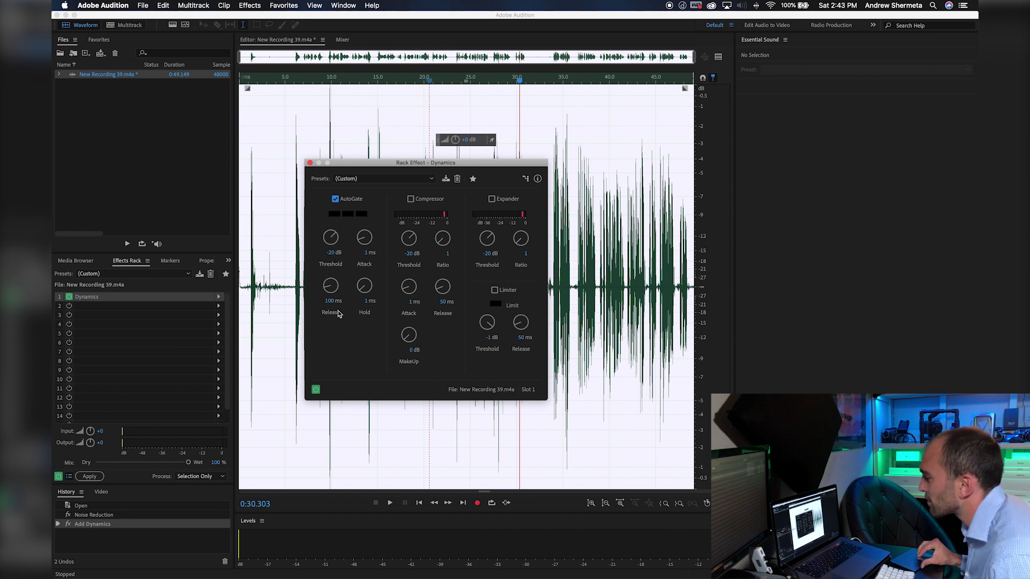
{"action": "left_click_drag", "start_coordinate": [520, 165], "coordinate": [538, 149]}
{"action": "double_click", "coordinate": [538, 149]}
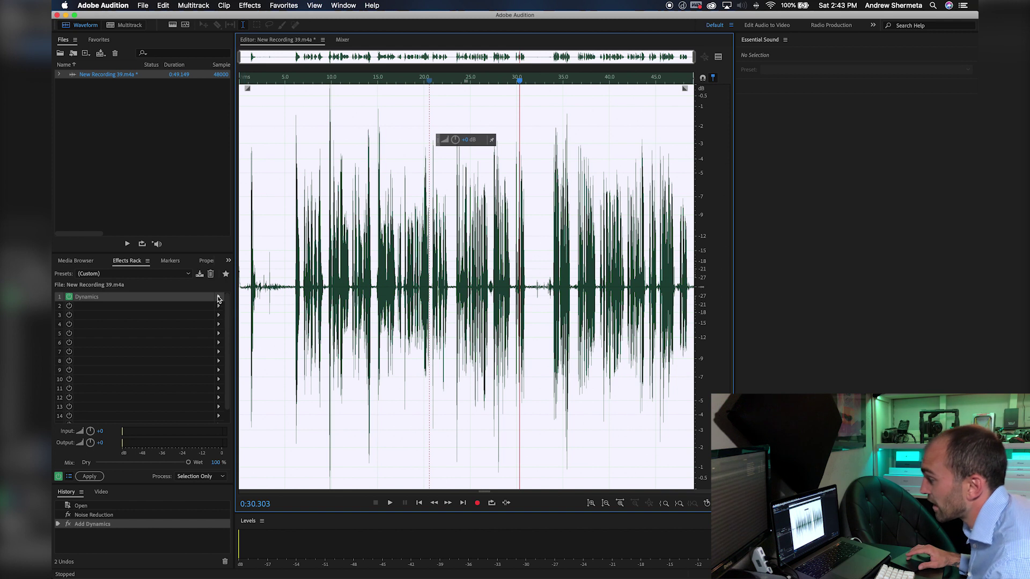
{"action": "left_click", "coordinate": [218, 297]}
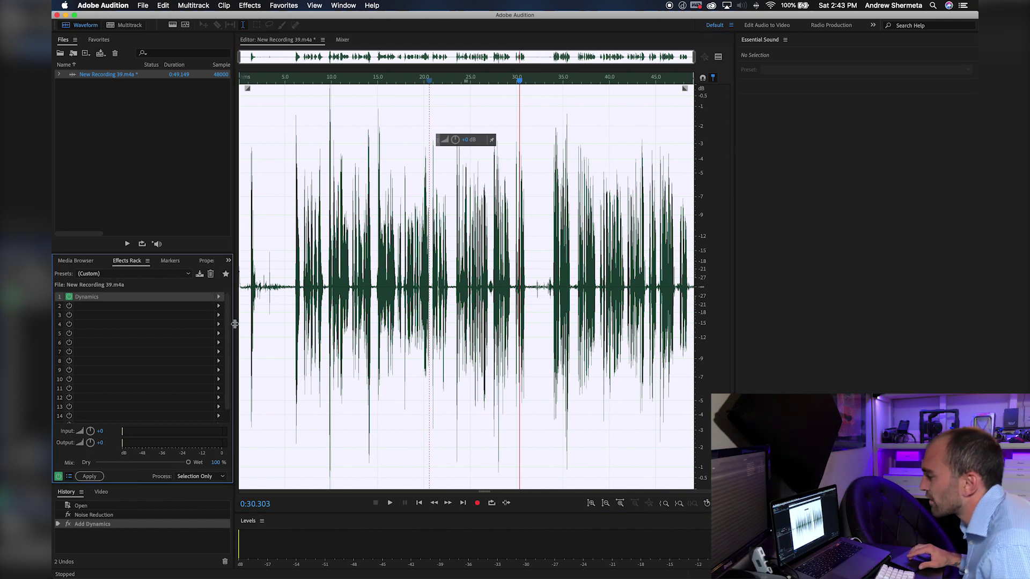
Step: Load the Dynamics effect again into slot 1 of the effects rack, reposition its window and preview the recording
{"action": "left_click", "coordinate": [219, 297]}
{"action": "mouse_move", "coordinate": [246, 334]}
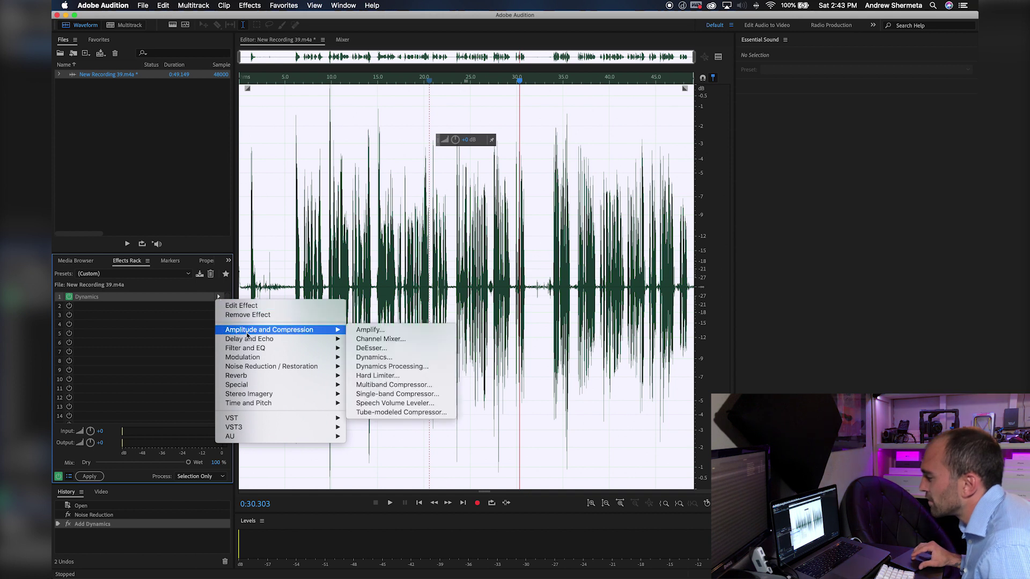
{"action": "left_click", "coordinate": [364, 357]}
{"action": "left_click_drag", "start_coordinate": [505, 177], "coordinate": [433, 154]}
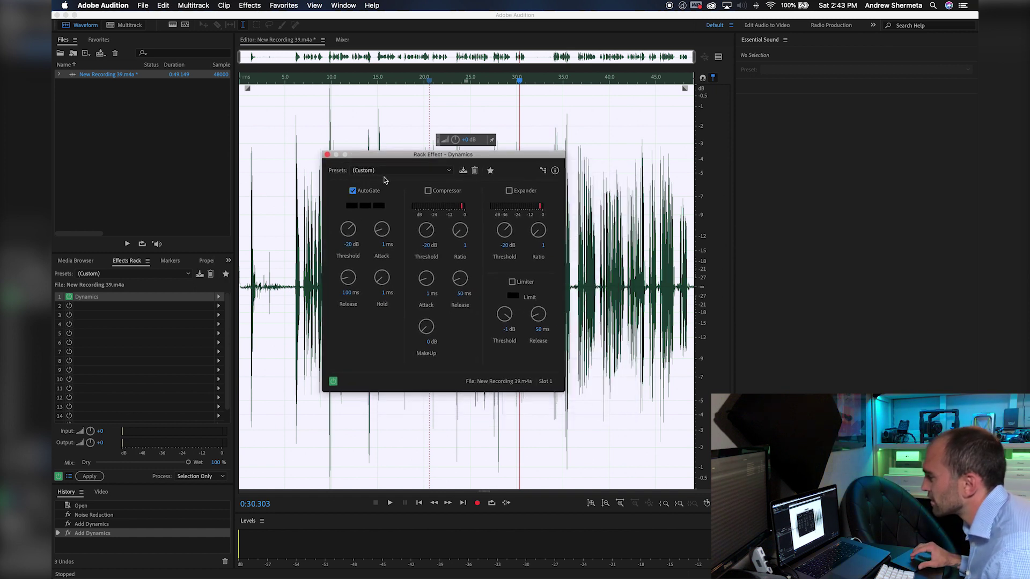
{"action": "key", "text": "space"}
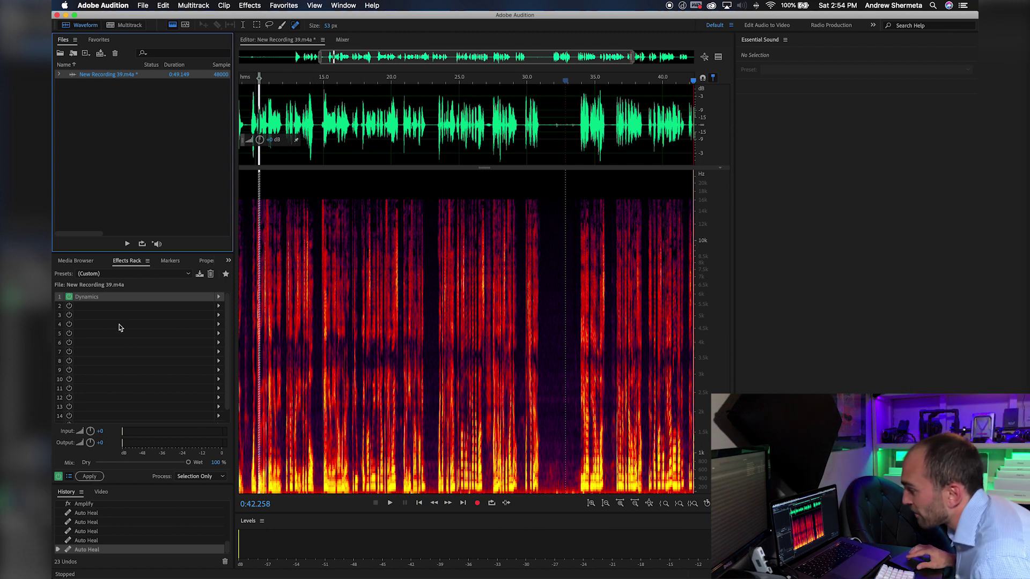
Step: Apply the effects rack with Dynamics to New Recording 39.m4a
{"action": "left_click", "coordinate": [98, 478]}
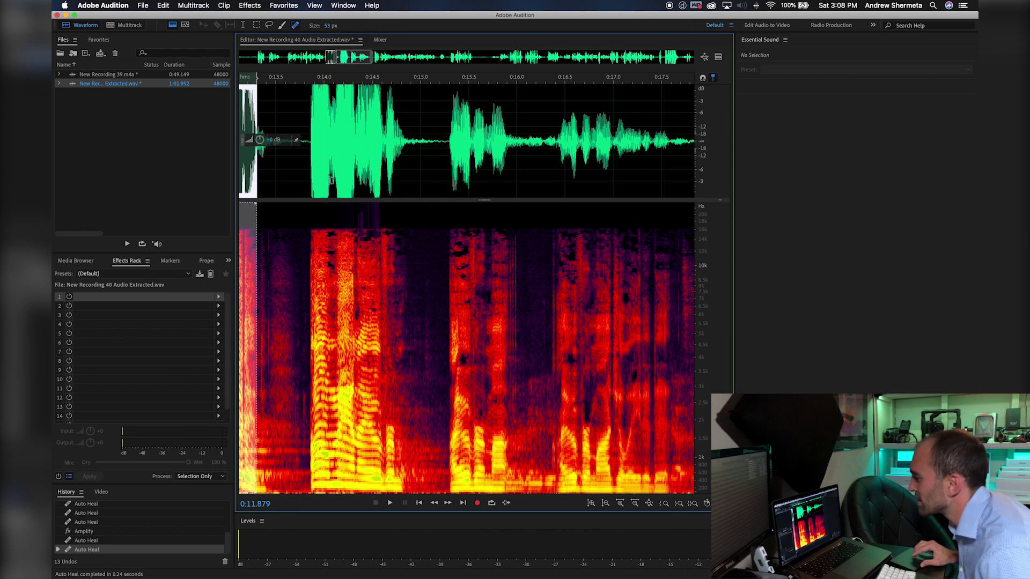
Step: Heal the high-frequency artifact above the speech at about 14.5 seconds in New Recording 40 Audio Extracted.wav
{"action": "left_click_drag", "start_coordinate": [375, 204], "coordinate": [362, 214]}
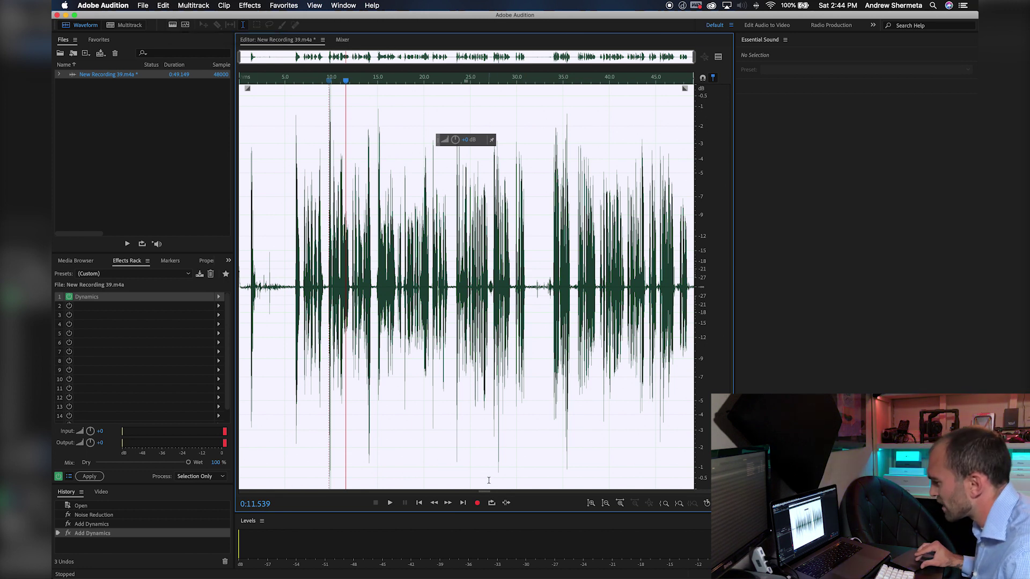
Step: Show the spectral frequency display of New Recording 39.m4a and heal the top of the burst at about 9.9 seconds
{"action": "mouse_move", "coordinate": [485, 487]}
{"action": "left_mouse_down"}
{"action": "mouse_move", "coordinate": [483, 454]}
{"action": "mouse_move", "coordinate": [478, 494]}
{"action": "left_mouse_up"}
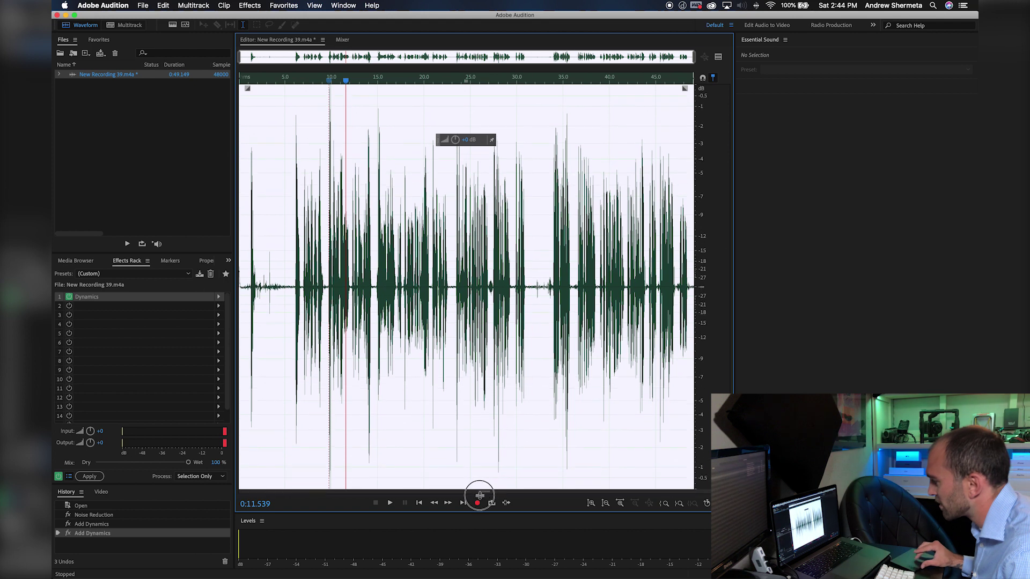
{"action": "left_click", "coordinate": [174, 28]}
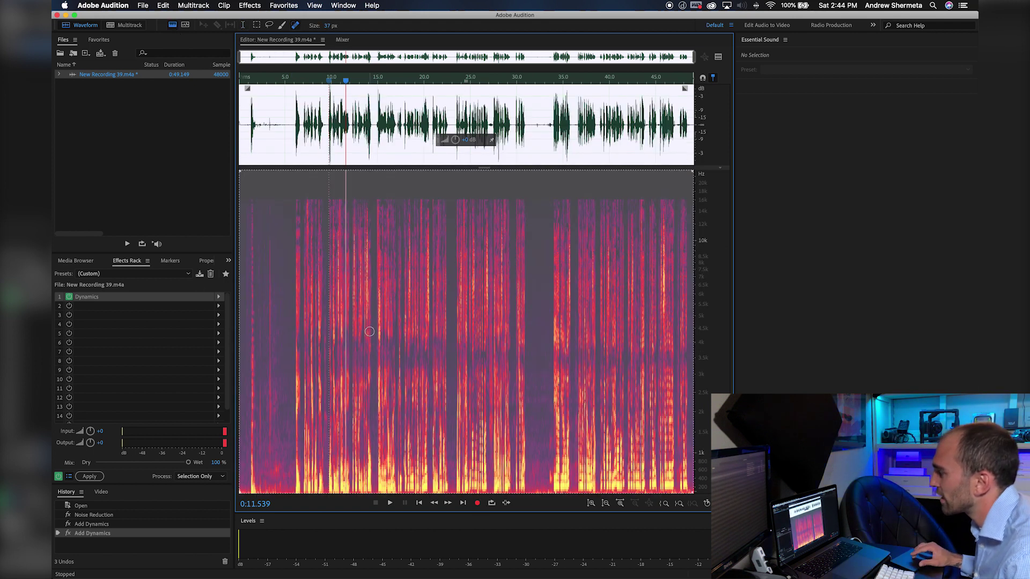
{"action": "scroll", "coordinate": [370, 331], "scroll_direction": "up", "scroll_amount": 5}
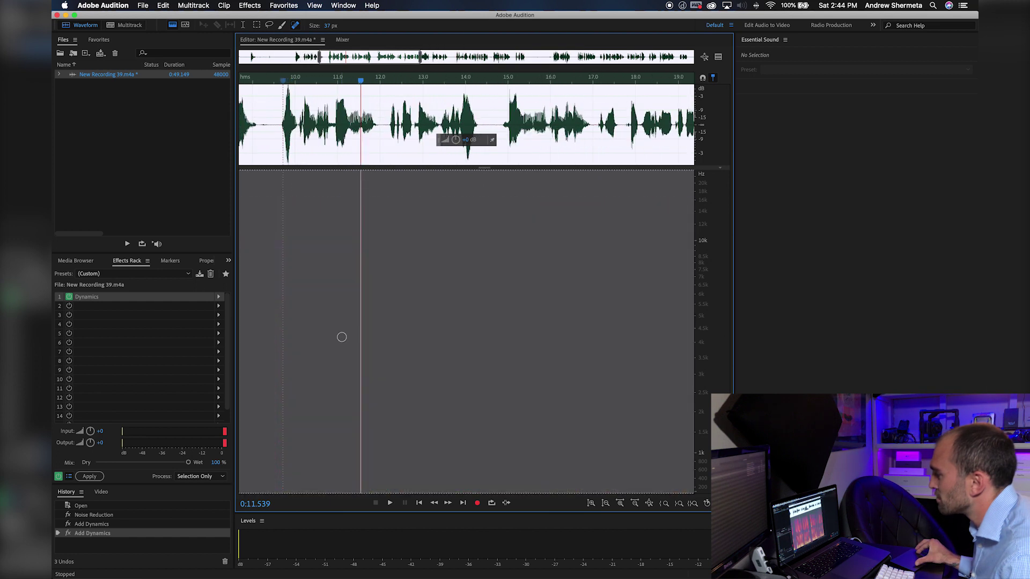
{"action": "scroll", "coordinate": [341, 337], "scroll_direction": "up", "scroll_amount": 3}
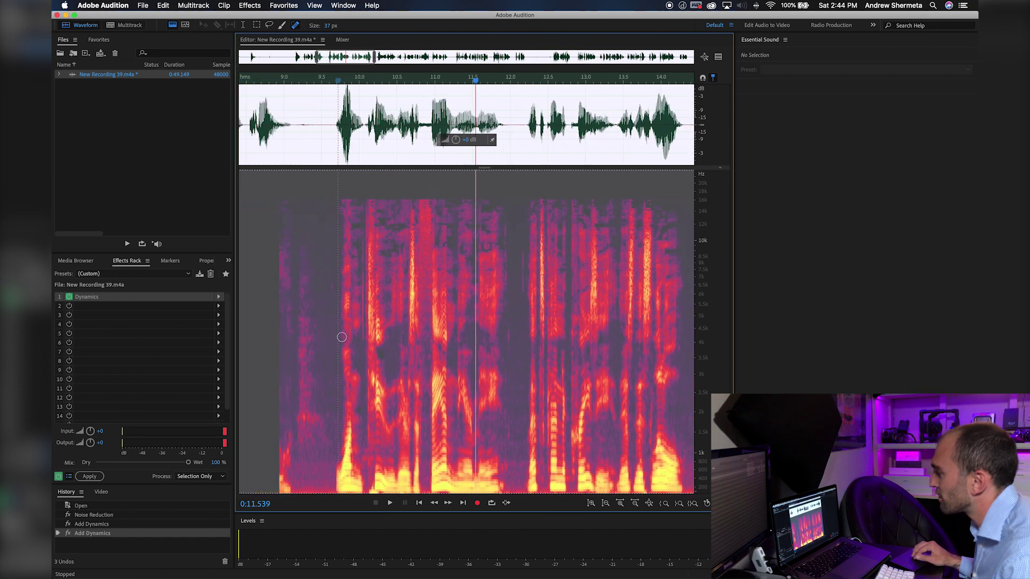
{"action": "scroll", "coordinate": [342, 337], "scroll_direction": "left", "scroll_amount": 5}
{"action": "scroll", "coordinate": [341, 337], "scroll_direction": "down", "scroll_amount": 1}
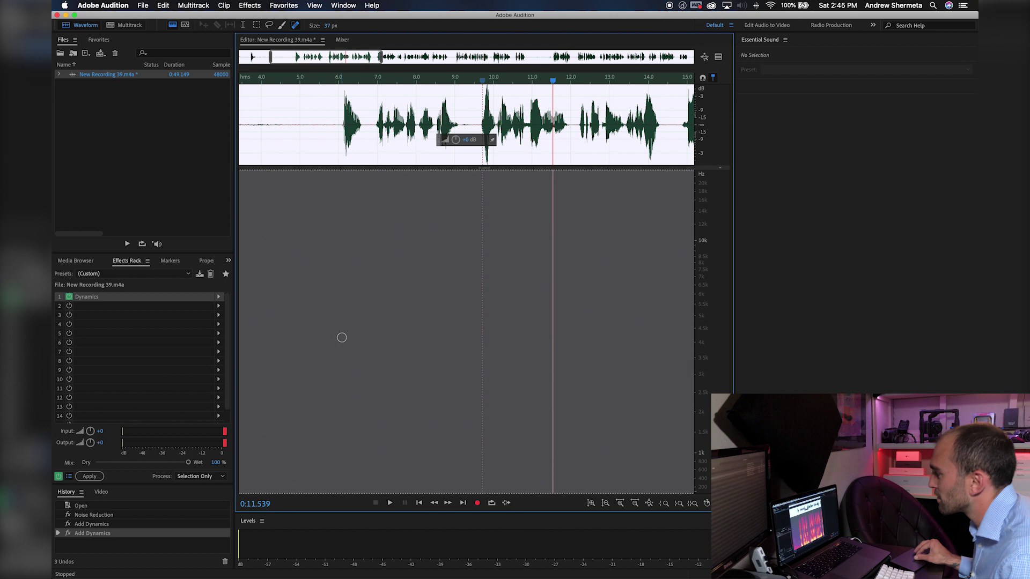
{"action": "scroll", "coordinate": [505, 228], "scroll_direction": "up", "scroll_amount": 5}
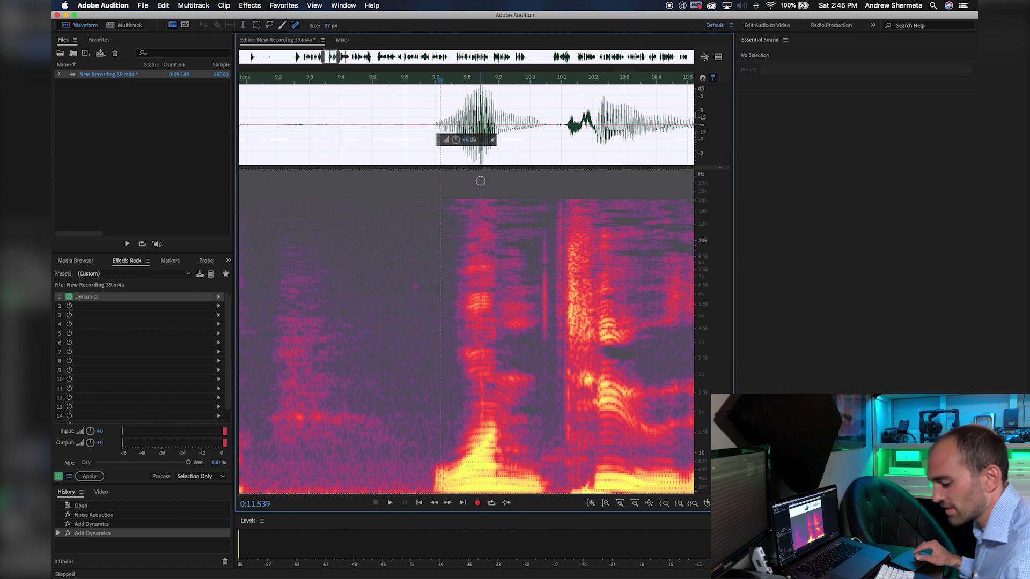
{"action": "left_click_drag", "start_coordinate": [432, 177], "coordinate": [421, 179]}
Step: Look over the speech around 11 to 13 seconds and return to the whole recording with nothing selected
{"action": "scroll", "coordinate": [472, 65], "scroll_direction": "right", "scroll_amount": 5}
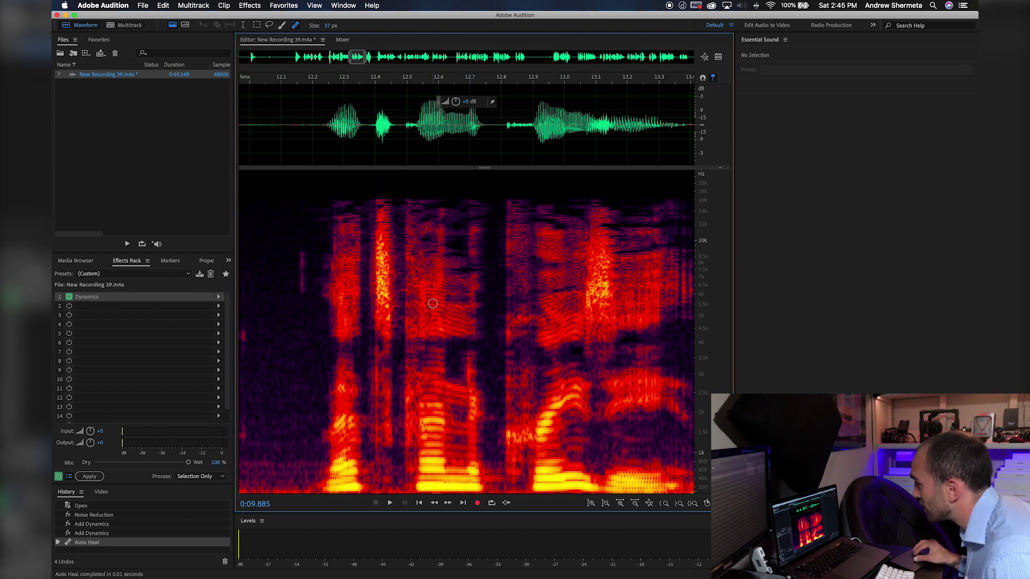
{"action": "scroll", "coordinate": [433, 301], "scroll_direction": "down", "scroll_amount": 4}
{"action": "scroll", "coordinate": [432, 304], "scroll_direction": "up", "scroll_amount": 1}
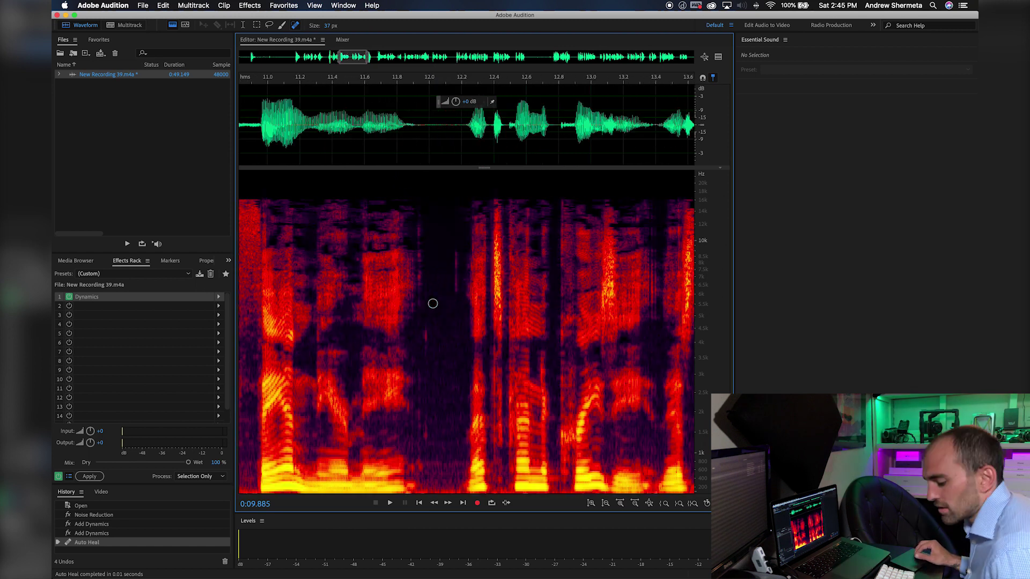
{"action": "key", "text": "super+a"}
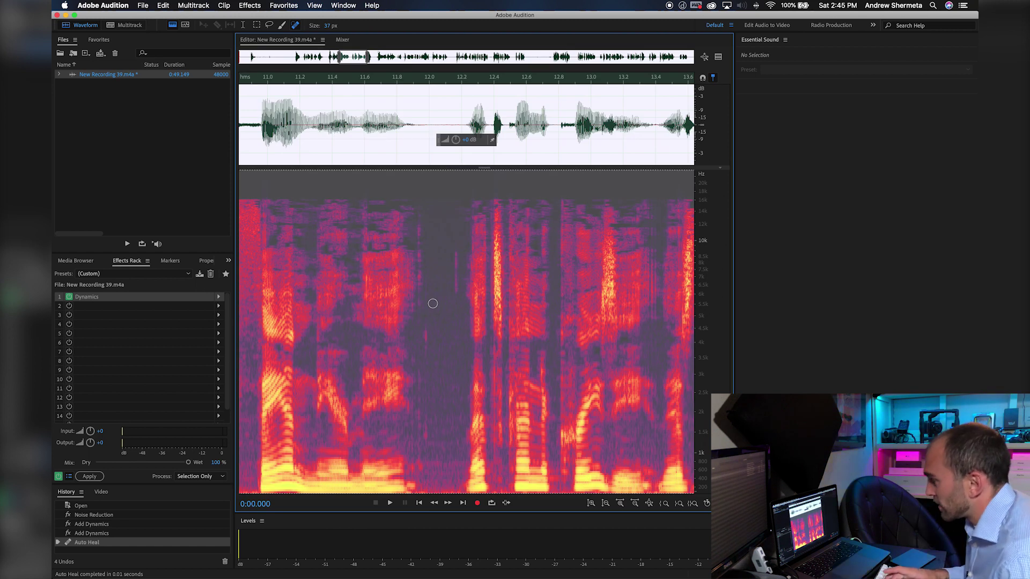
{"action": "key", "text": "backslash"}
{"action": "key", "text": "super+shift+a"}
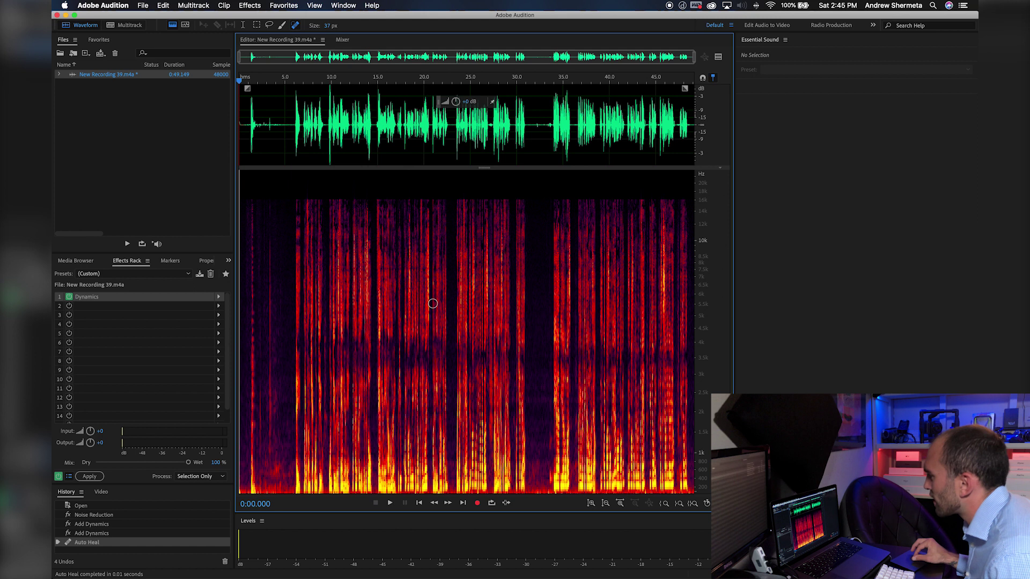
Step: Enlarge the Spot Healing Brush to 53 px and heal the top of the burst at about 9.8 seconds
{"action": "left_click", "coordinate": [329, 79]}
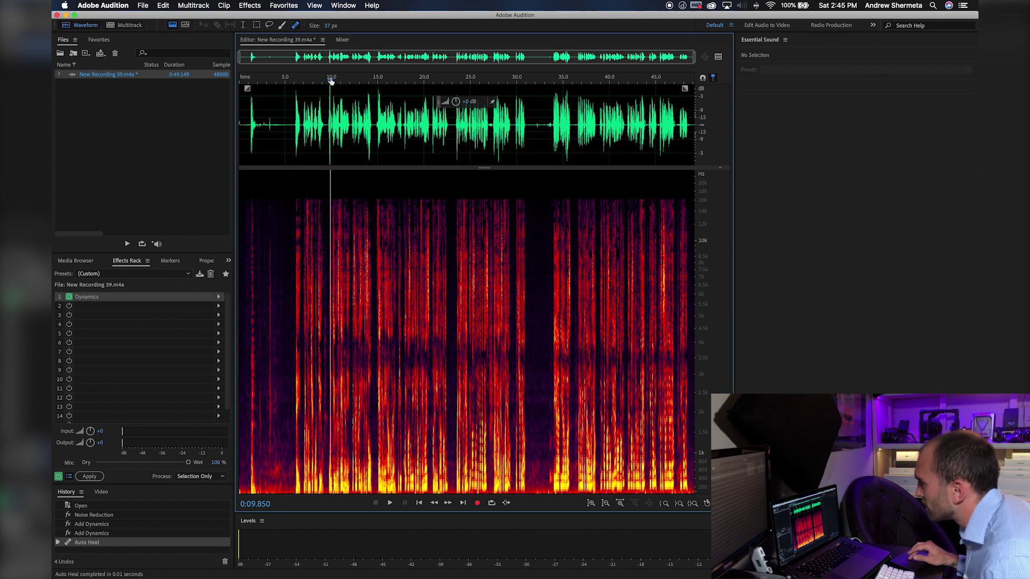
{"action": "scroll", "coordinate": [346, 260], "scroll_direction": "up", "scroll_amount": 3}
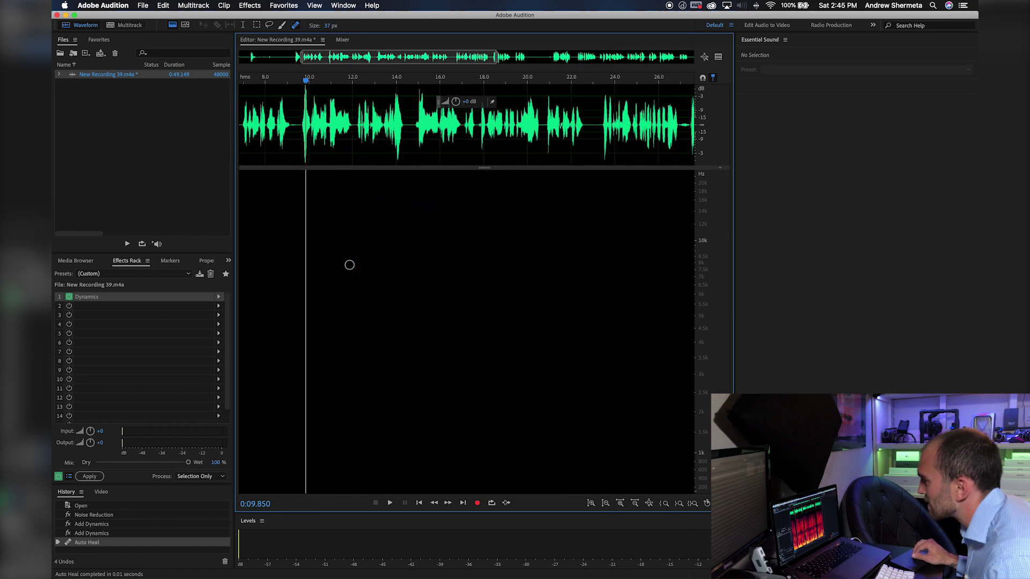
{"action": "scroll", "coordinate": [349, 265], "scroll_direction": "up", "scroll_amount": 4}
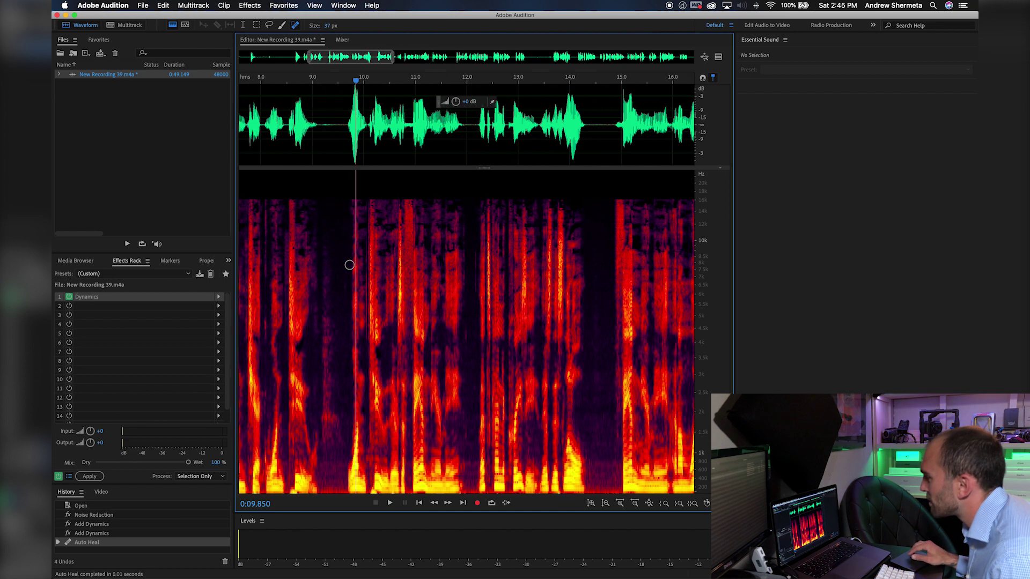
{"action": "scroll", "coordinate": [337, 261], "scroll_direction": "up", "scroll_amount": 4}
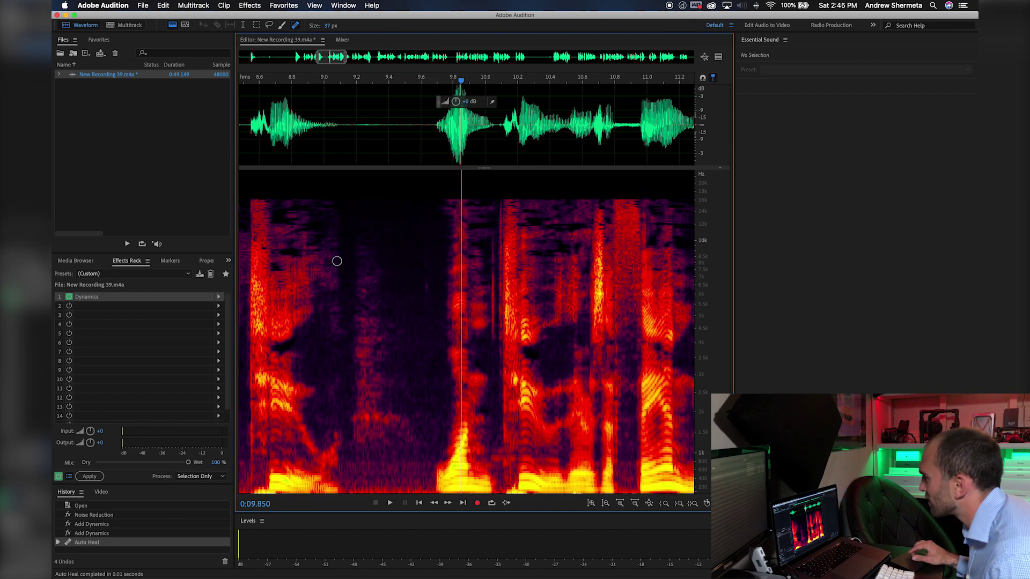
{"action": "left_click", "coordinate": [433, 79]}
{"action": "scroll", "coordinate": [456, 250], "scroll_direction": "up", "scroll_amount": 5}
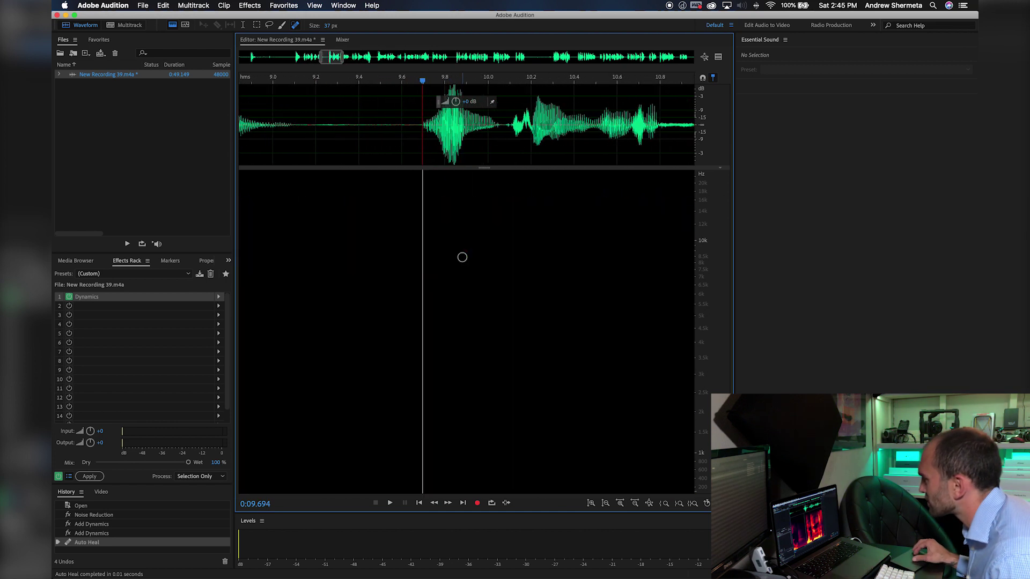
{"action": "scroll", "coordinate": [462, 258], "scroll_direction": "up", "scroll_amount": 2}
{"action": "key", "text": "bracketright"}
{"action": "key", "text": "bracketright"}
{"action": "left_click_drag", "start_coordinate": [442, 177], "coordinate": [436, 185]}
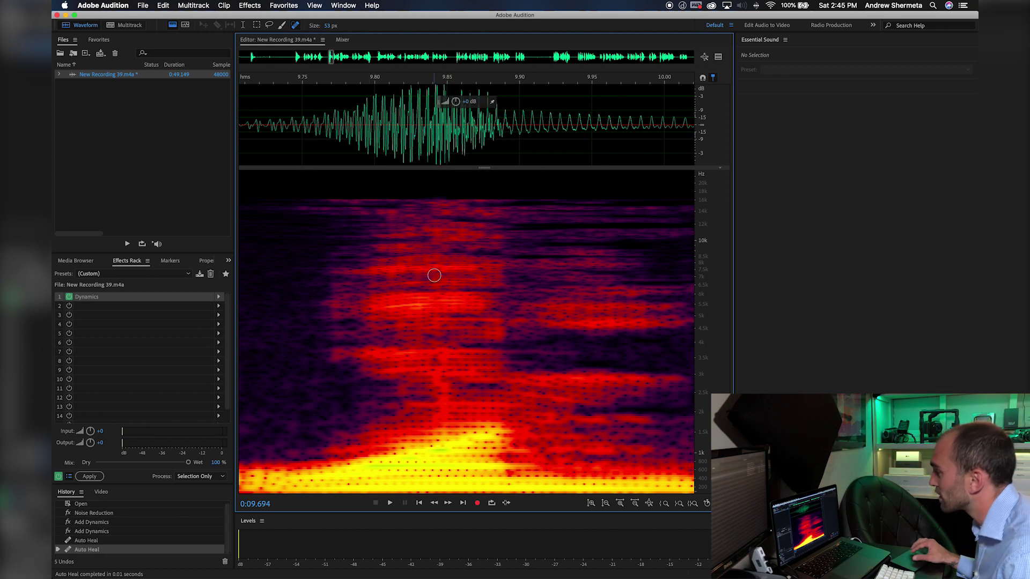
Step: Play the recording from about 9.7 seconds to hear the healed burst
{"action": "scroll", "coordinate": [436, 266], "scroll_direction": "down", "scroll_amount": 1}
{"action": "scroll", "coordinate": [434, 274], "scroll_direction": "down", "scroll_amount": 1}
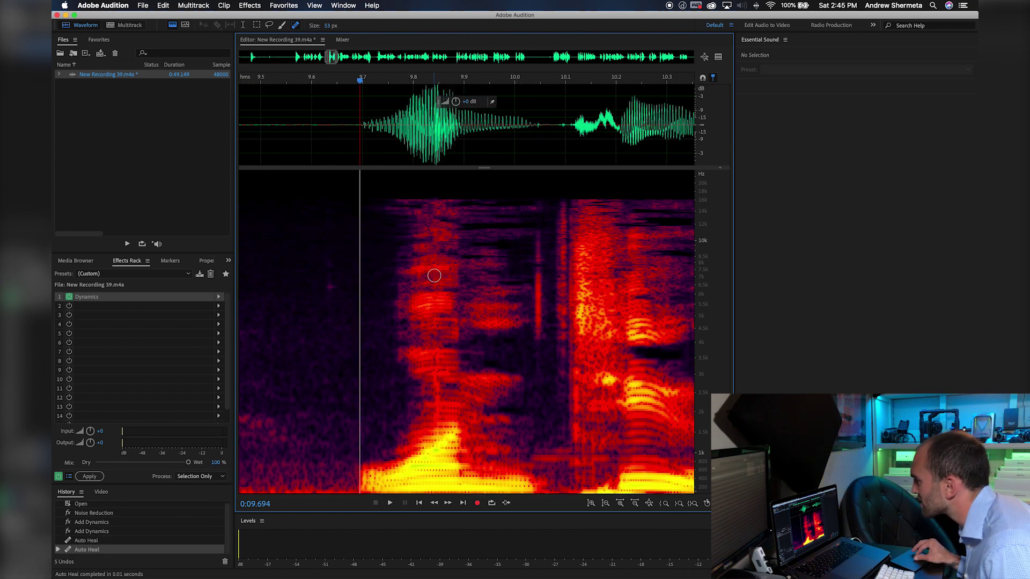
{"action": "key", "text": "space"}
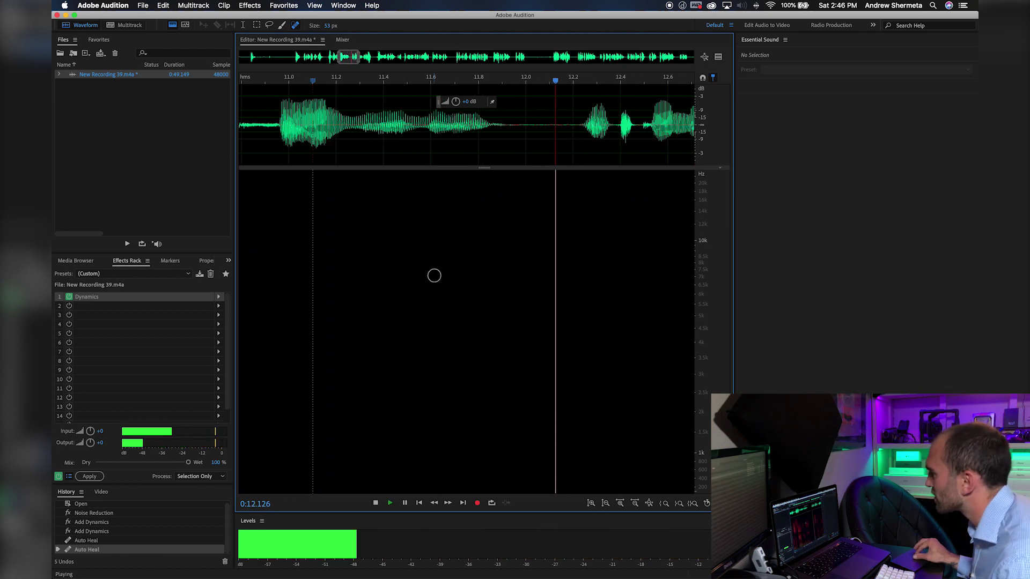
Step: Play the opening of the recording from about 1 second, and again from about 0.7 seconds, to hear the first noise
{"action": "scroll", "coordinate": [434, 275], "scroll_direction": "down", "scroll_amount": 6}
{"action": "left_click", "coordinate": [245, 80]}
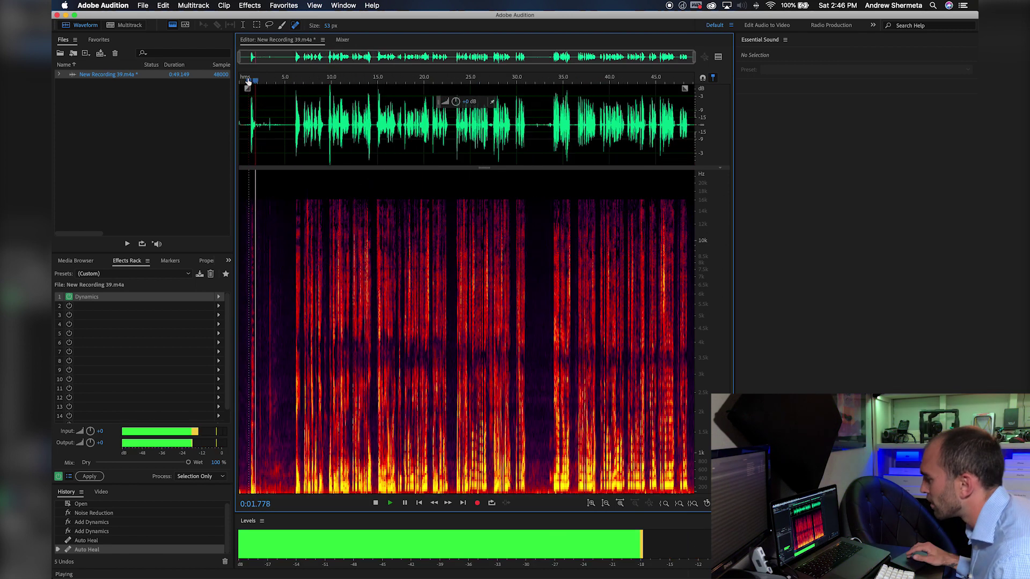
{"action": "key", "text": "space"}
{"action": "scroll", "coordinate": [242, 233], "scroll_direction": "up", "scroll_amount": 4}
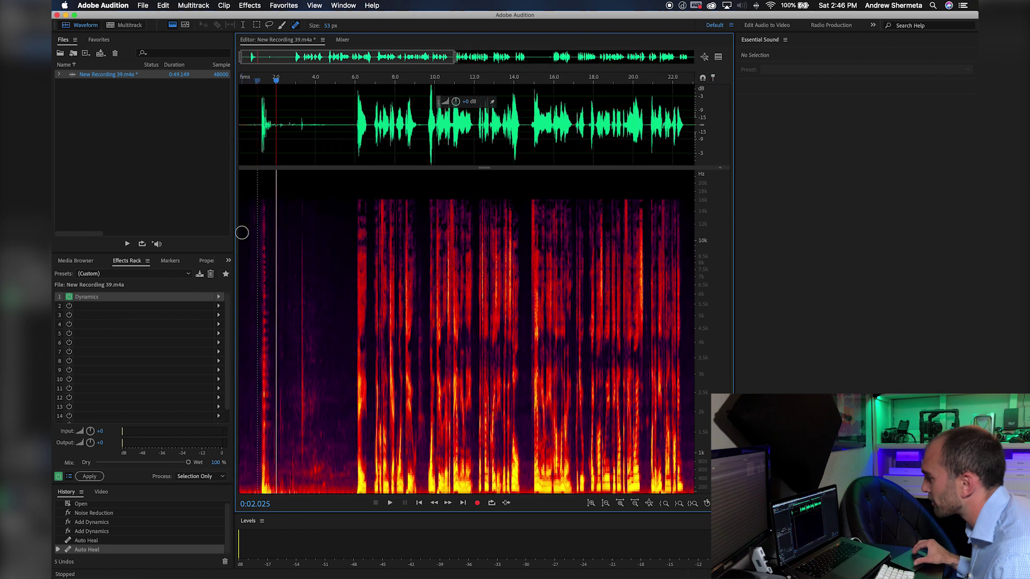
{"action": "scroll", "coordinate": [239, 242], "scroll_direction": "up", "scroll_amount": 2}
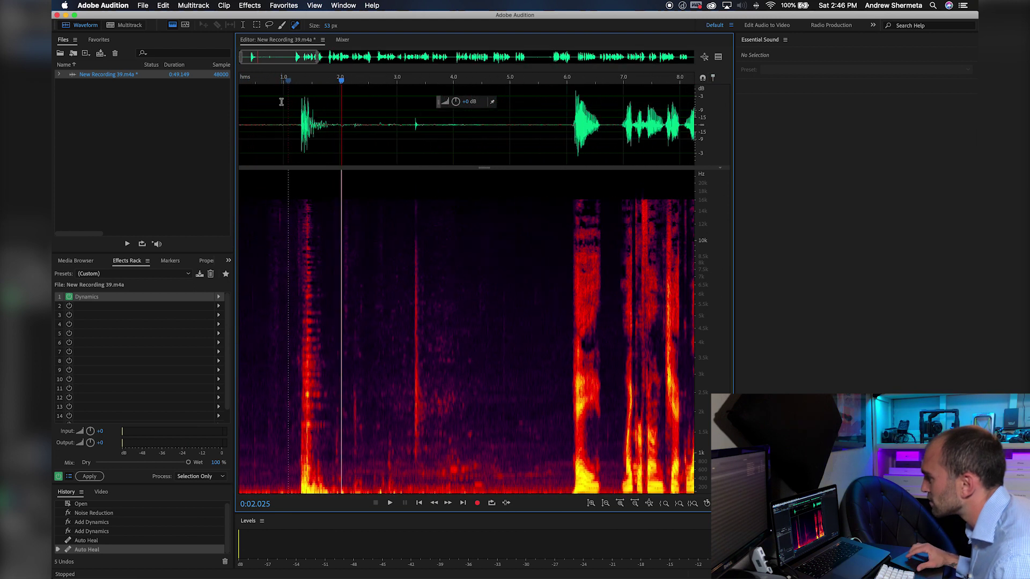
{"action": "left_click", "coordinate": [268, 82]}
{"action": "key", "text": "space"}
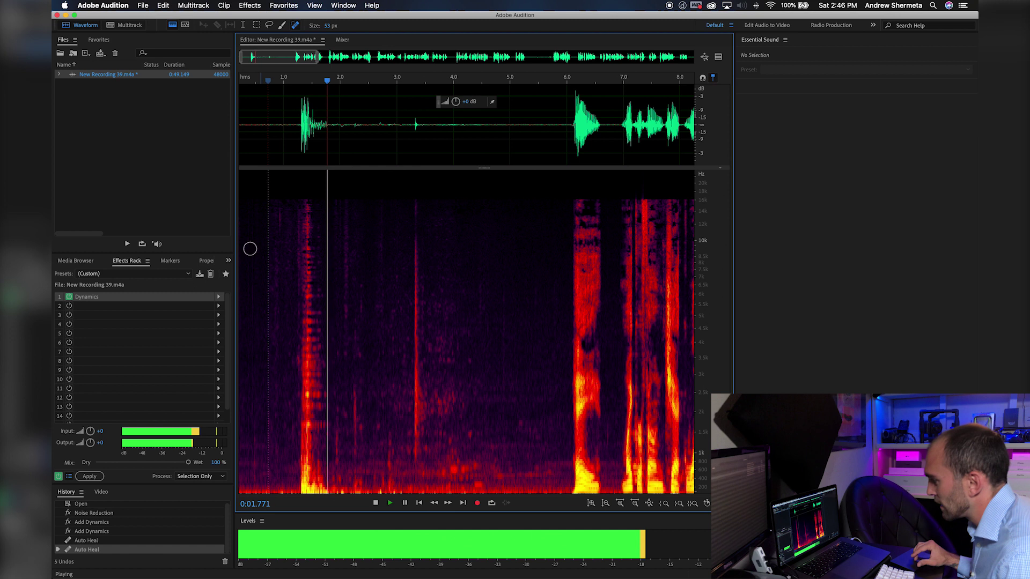
{"action": "key", "text": "space"}
Step: Heal the loud noise burst at about 1.4 seconds down through its low frequencies with the Spot Healing Brush
{"action": "scroll", "coordinate": [252, 384], "scroll_direction": "up", "scroll_amount": 3}
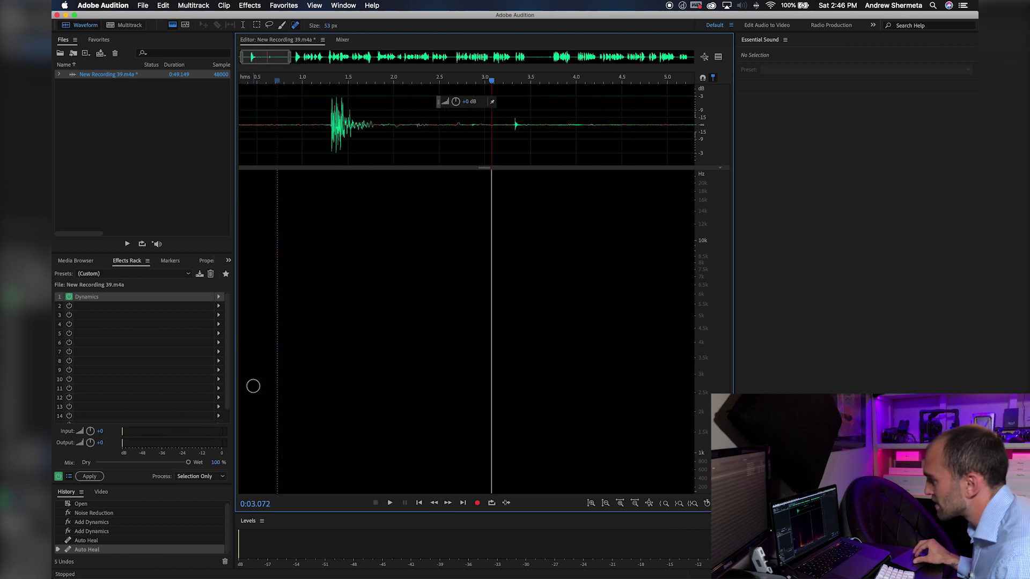
{"action": "left_click_drag", "start_coordinate": [409, 394], "coordinate": [407, 396]}
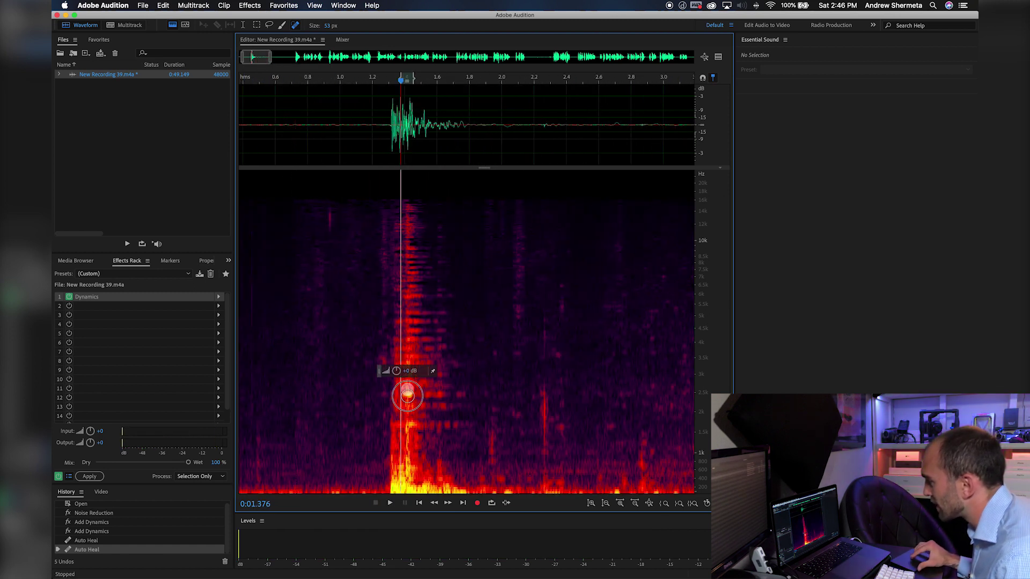
{"action": "mouse_move", "coordinate": [409, 456]}
{"action": "left_mouse_down"}
{"action": "mouse_move", "coordinate": [397, 488]}
{"action": "mouse_move", "coordinate": [460, 495]}
{"action": "mouse_move", "coordinate": [405, 477]}
{"action": "left_mouse_up"}
Step: Play the recording from about 0.7 seconds to check the healed noise burst
{"action": "scroll", "coordinate": [312, 175], "scroll_direction": "down", "scroll_amount": 2}
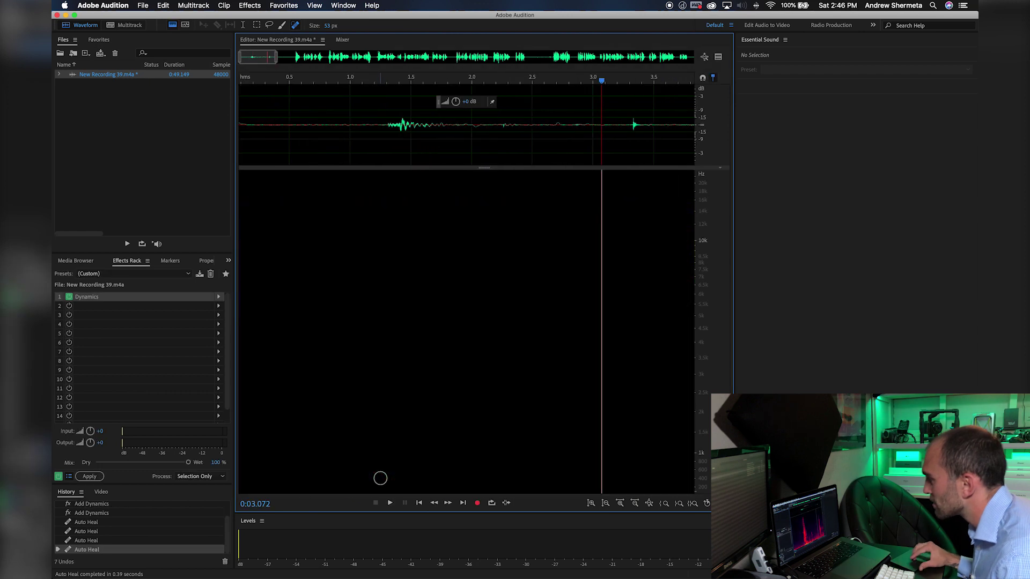
{"action": "left_click", "coordinate": [311, 81]}
{"action": "key", "text": "space"}
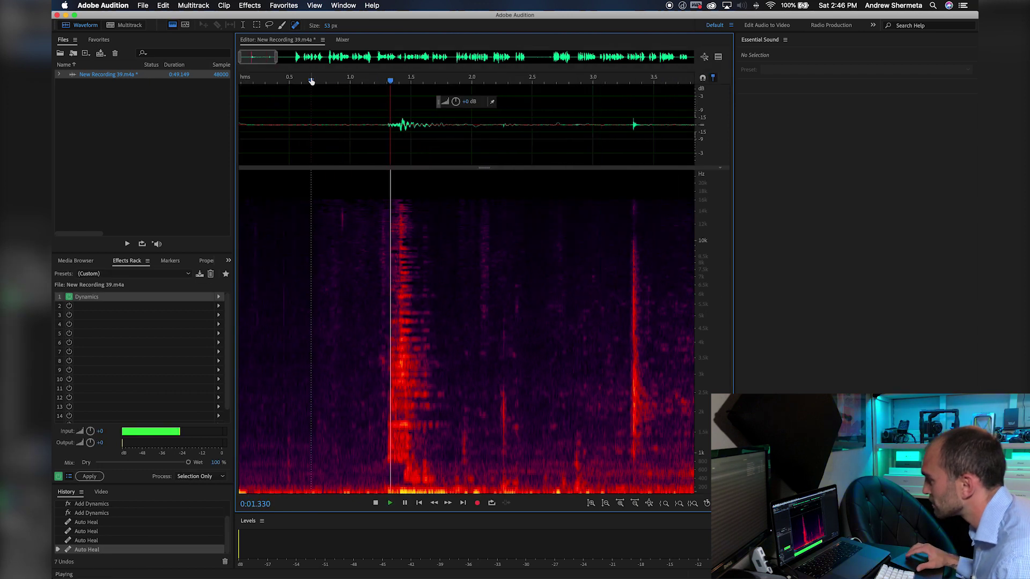
{"action": "key", "text": "space"}
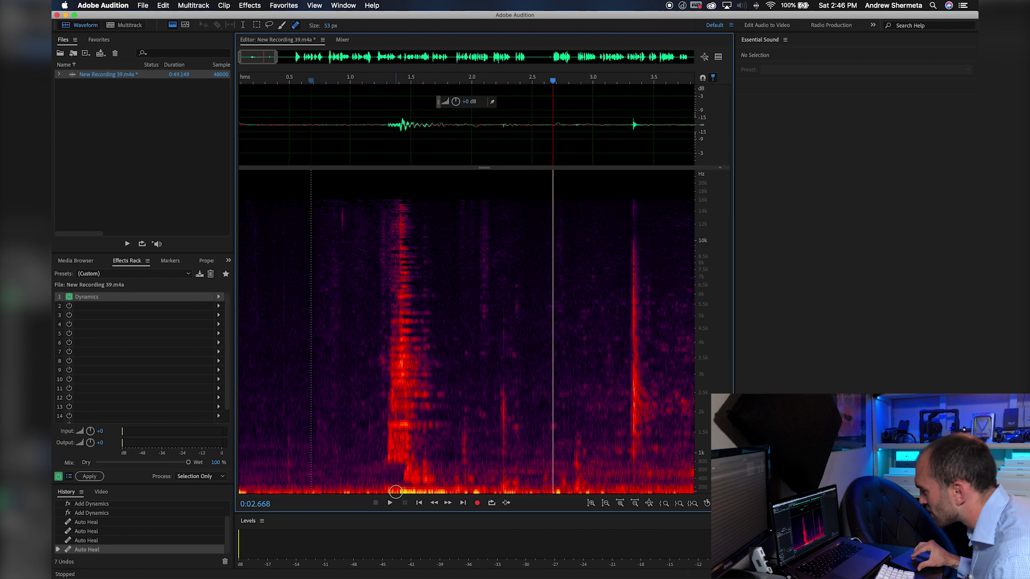
Step: Heal the remaining lowest frequencies of the noise from about 1.3 to 1.8 seconds
{"action": "mouse_move", "coordinate": [399, 490]}
{"action": "left_mouse_down"}
{"action": "mouse_move", "coordinate": [442, 492]}
{"action": "mouse_move", "coordinate": [391, 490]}
{"action": "left_mouse_up"}
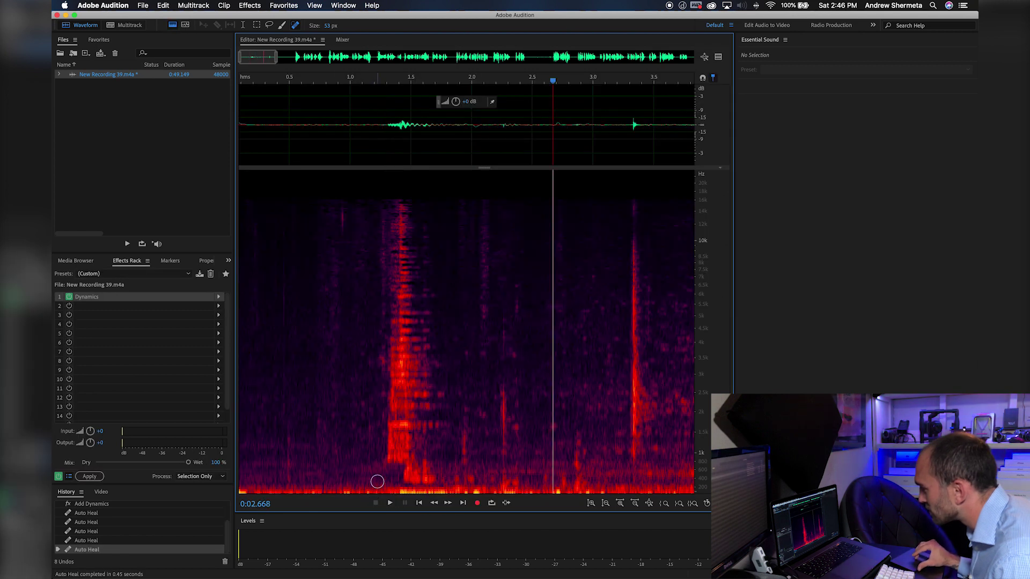
{"action": "left_click_drag", "start_coordinate": [392, 488], "coordinate": [448, 493]}
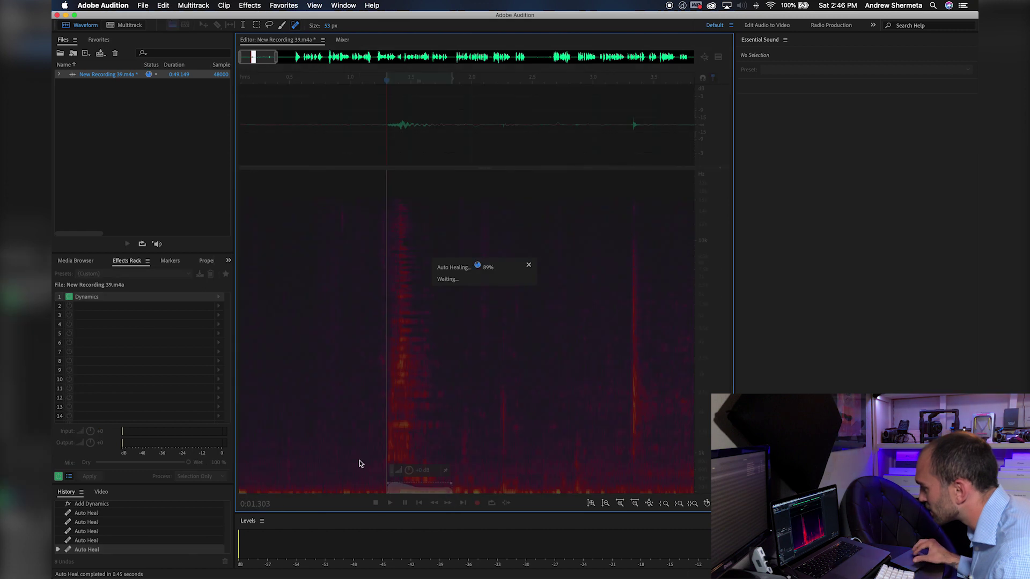
{"action": "scroll", "coordinate": [358, 460], "scroll_direction": "down", "scroll_amount": 2}
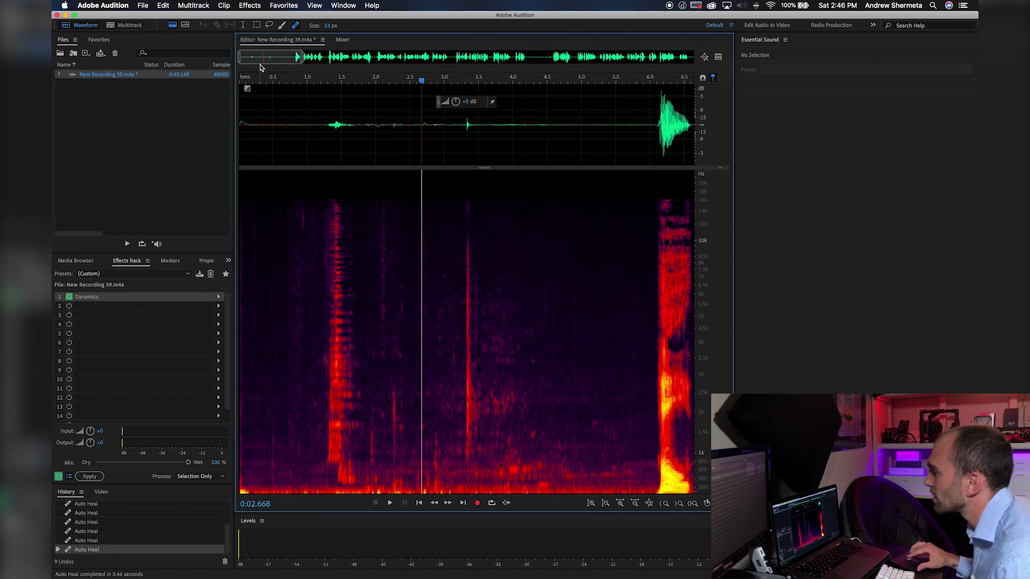
Step: Play the opening of the recording from about 0.2 seconds to listen for remaining noise before the speech
{"action": "left_click", "coordinate": [254, 79]}
{"action": "key", "text": "space"}
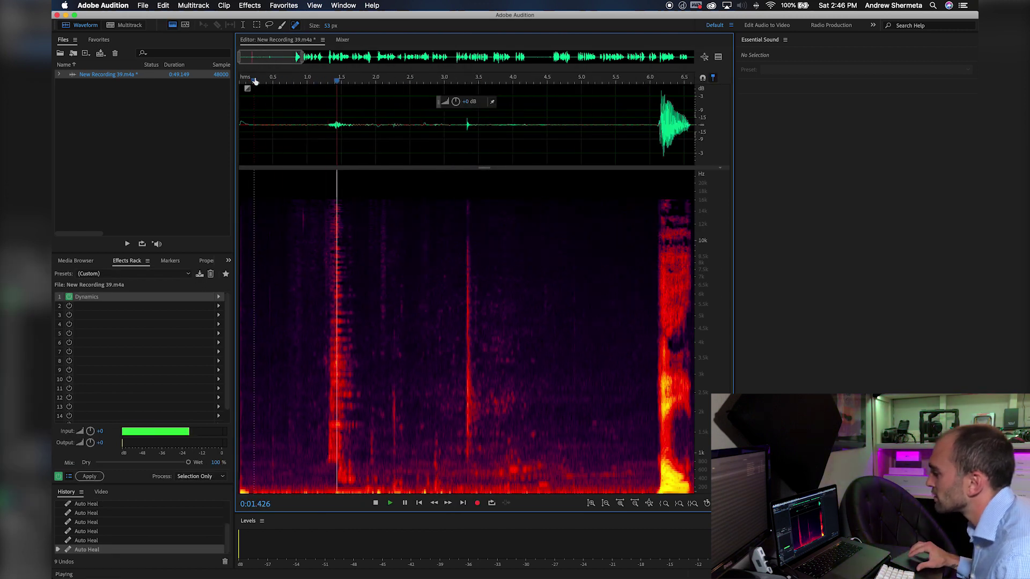
{"action": "scroll", "coordinate": [358, 179], "scroll_direction": "down", "scroll_amount": 3}
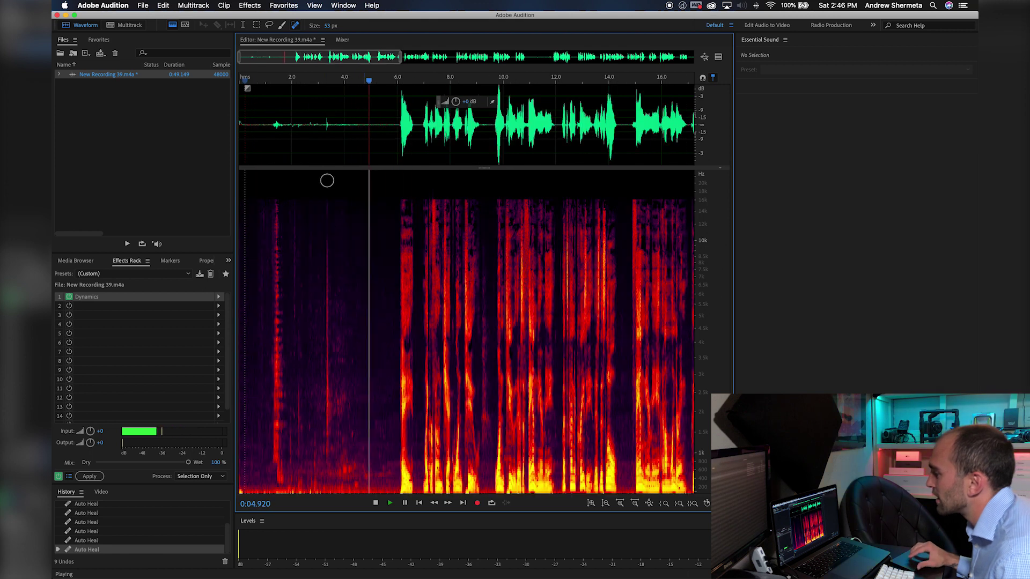
{"action": "scroll", "coordinate": [301, 177], "scroll_direction": "up", "scroll_amount": 2}
{"action": "key", "text": "space"}
{"action": "scroll", "coordinate": [306, 288], "scroll_direction": "left", "scroll_amount": 1}
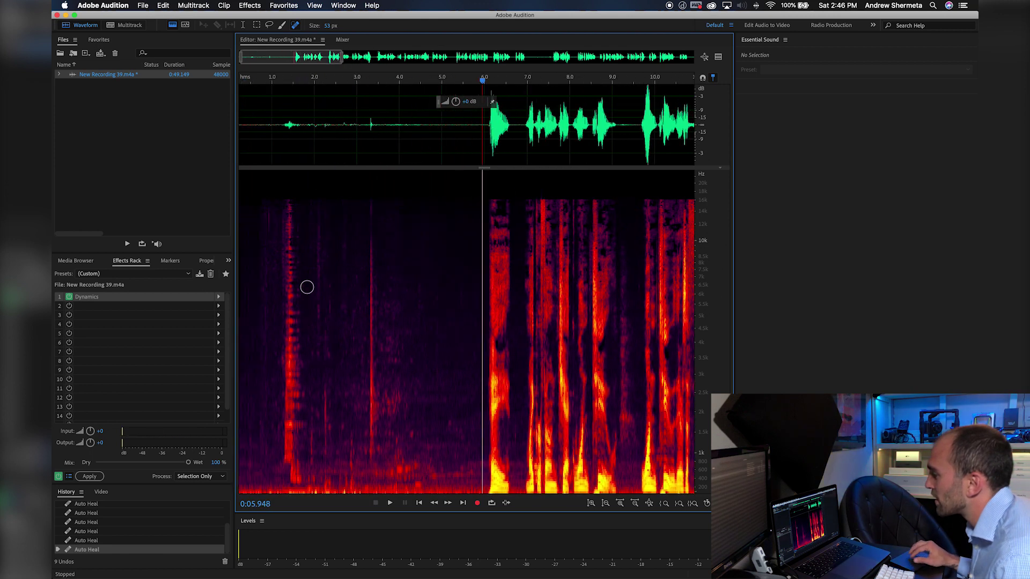
Step: Replay the opening from about 0.7 seconds and from near the start to judge the noises before the speech
{"action": "scroll", "coordinate": [307, 288], "scroll_direction": "left", "scroll_amount": 1}
{"action": "left_click", "coordinate": [270, 81]}
{"action": "key", "text": "space"}
{"action": "left_click_drag", "start_coordinate": [269, 80], "coordinate": [234, 80]}
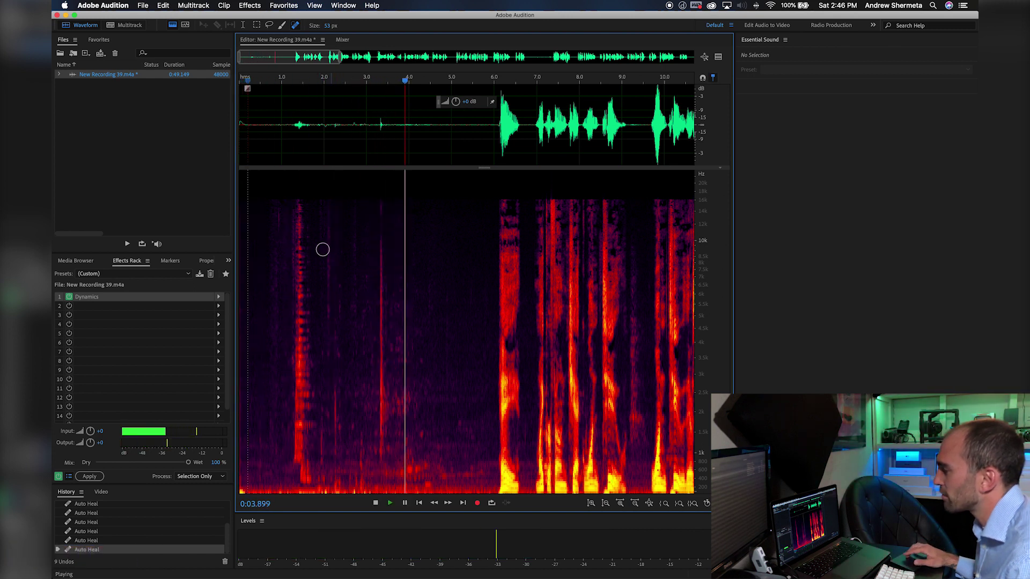
{"action": "key", "text": "space"}
{"action": "scroll", "coordinate": [330, 161], "scroll_direction": "down", "scroll_amount": 2}
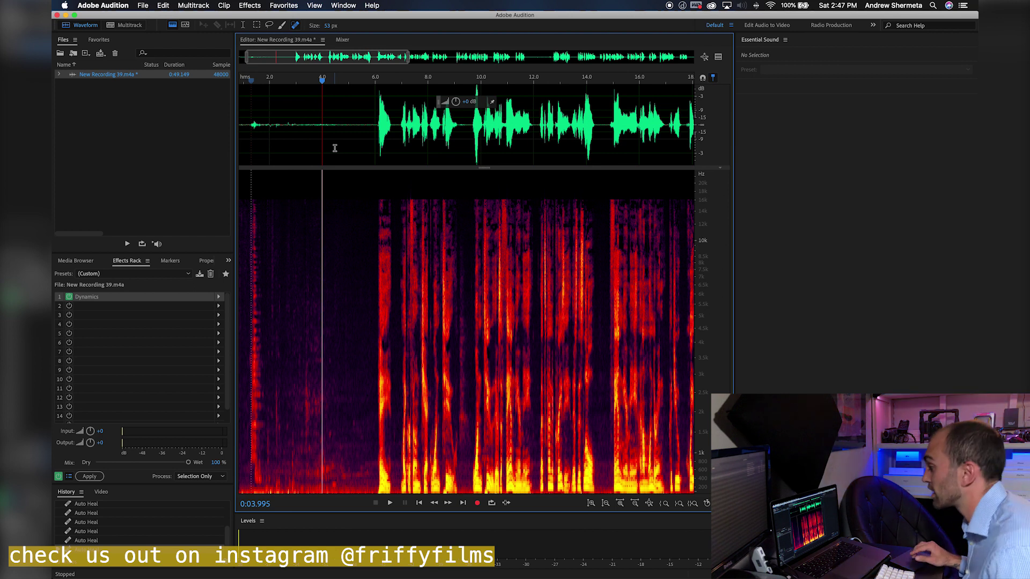
Step: Play the speech from about 5.15 seconds and from about 6.85 seconds to listen for unwanted noises
{"action": "scroll", "coordinate": [361, 308], "scroll_direction": "up", "scroll_amount": 1}
{"action": "scroll", "coordinate": [361, 307], "scroll_direction": "up", "scroll_amount": 4}
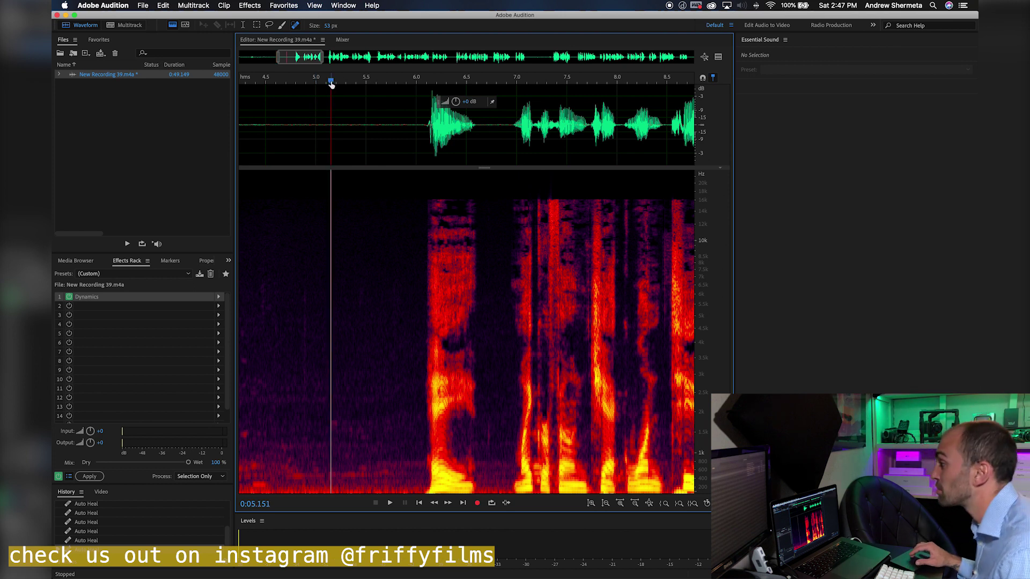
{"action": "key", "text": "space"}
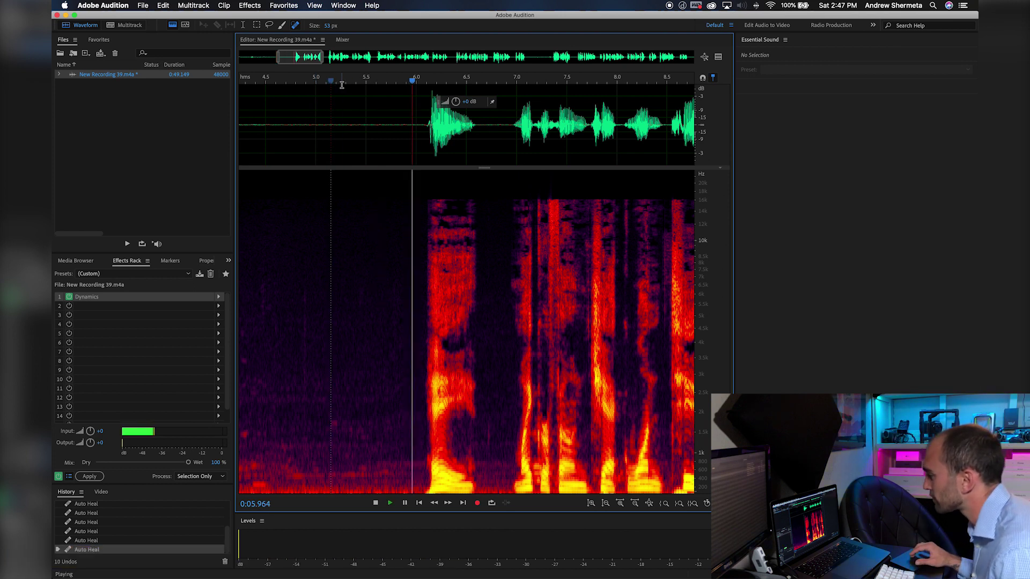
{"action": "scroll", "coordinate": [584, 322], "scroll_direction": "up", "scroll_amount": 5}
{"action": "left_click", "coordinate": [402, 474]}
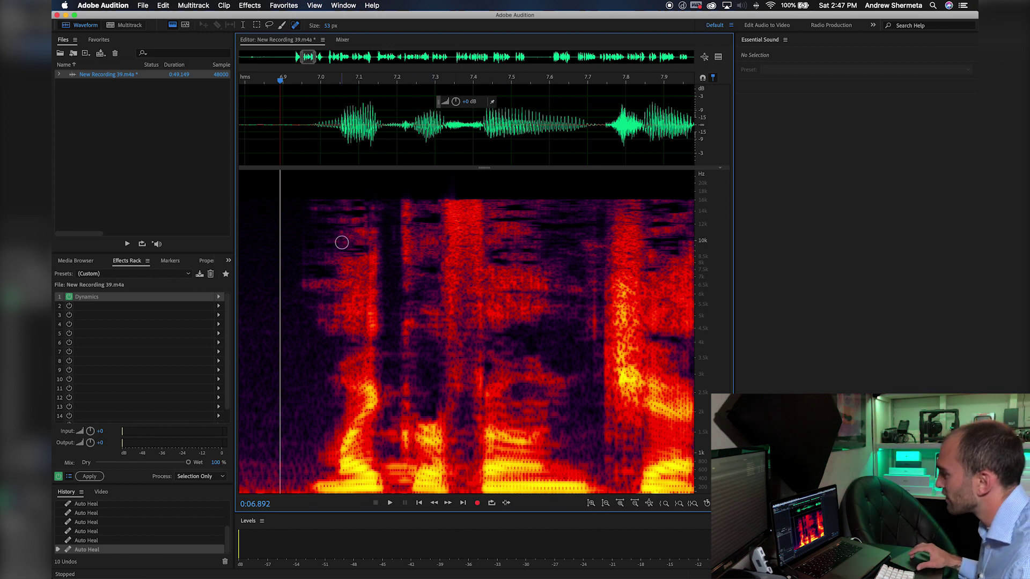
{"action": "left_click", "coordinate": [263, 77]}
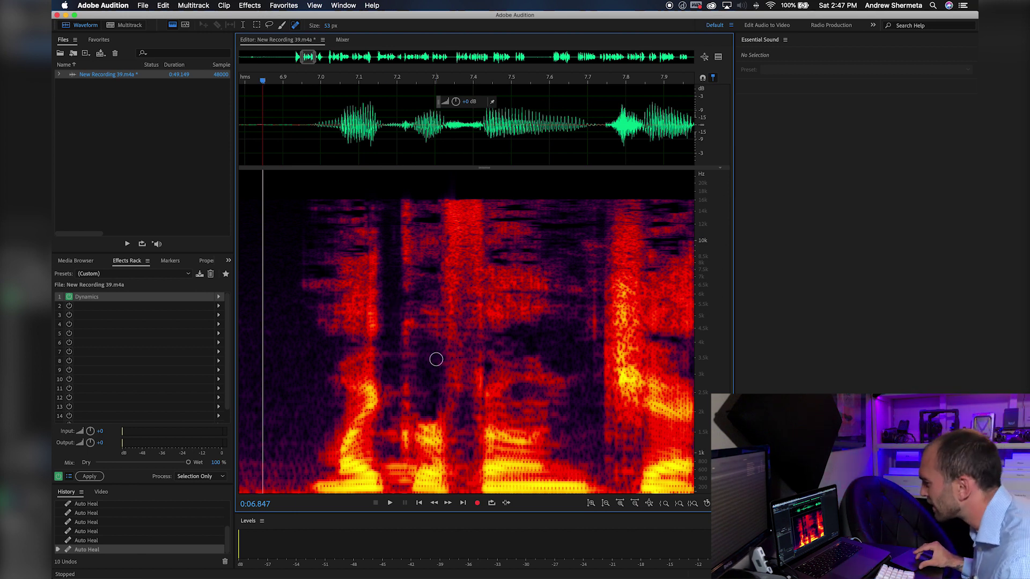
{"action": "key", "text": "space"}
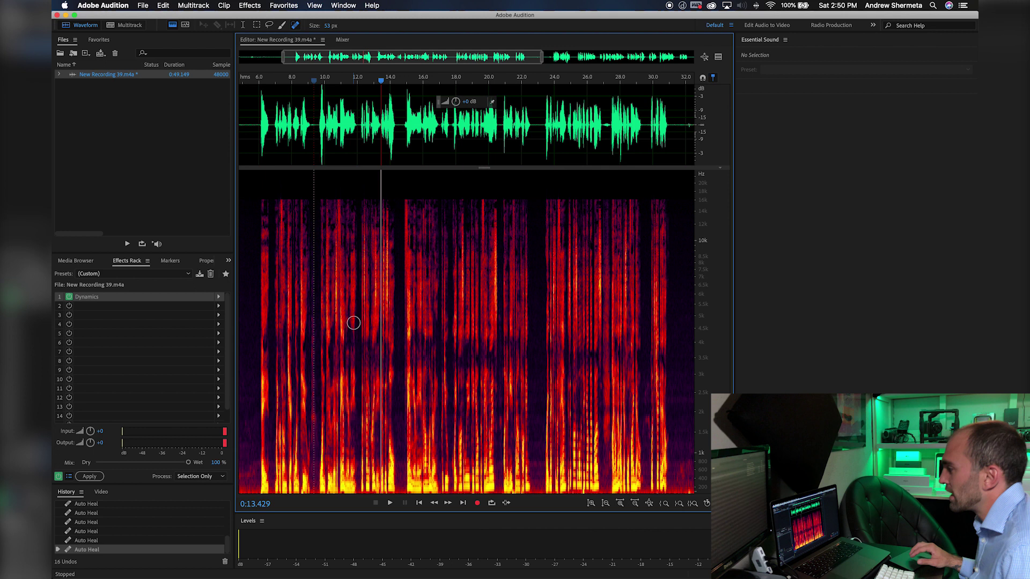
Step: Select the loud peak at about 9.8 seconds, lower its volume, and play the recording from just before it
{"action": "key", "text": "backslash"}
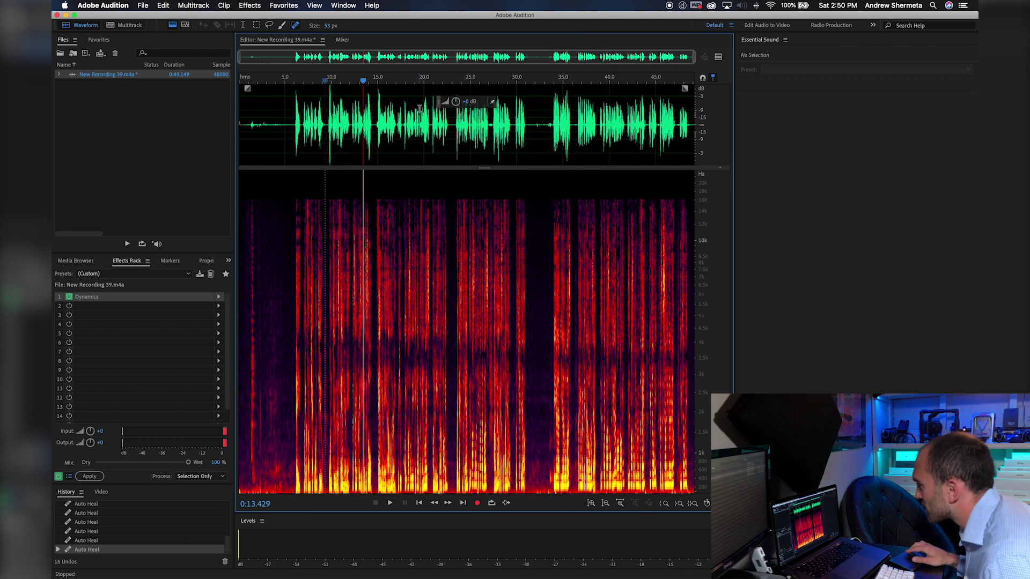
{"action": "left_click", "coordinate": [432, 86]}
{"action": "scroll", "coordinate": [296, 107], "scroll_direction": "up", "scroll_amount": 4}
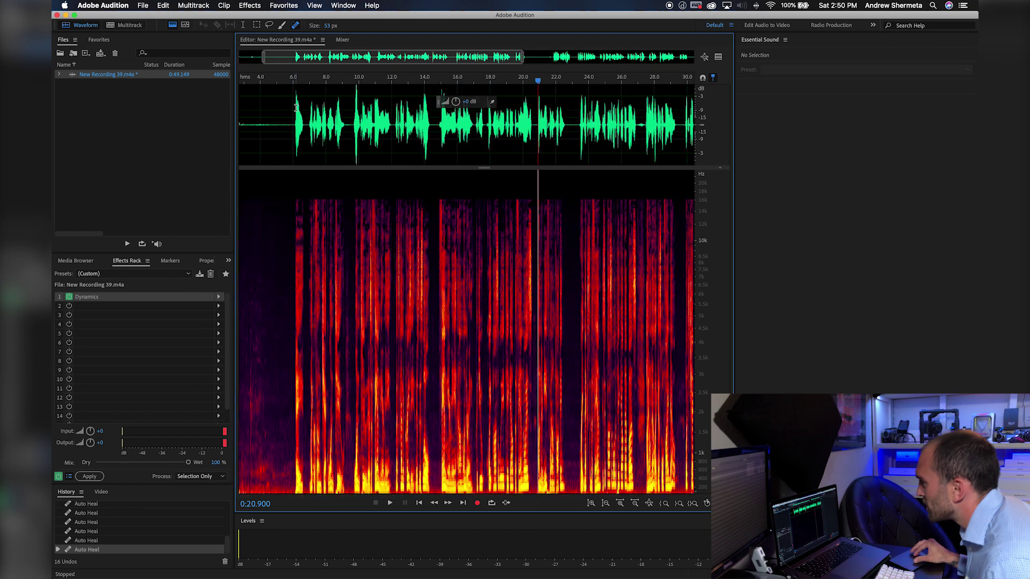
{"action": "scroll", "coordinate": [295, 108], "scroll_direction": "up", "scroll_amount": 2}
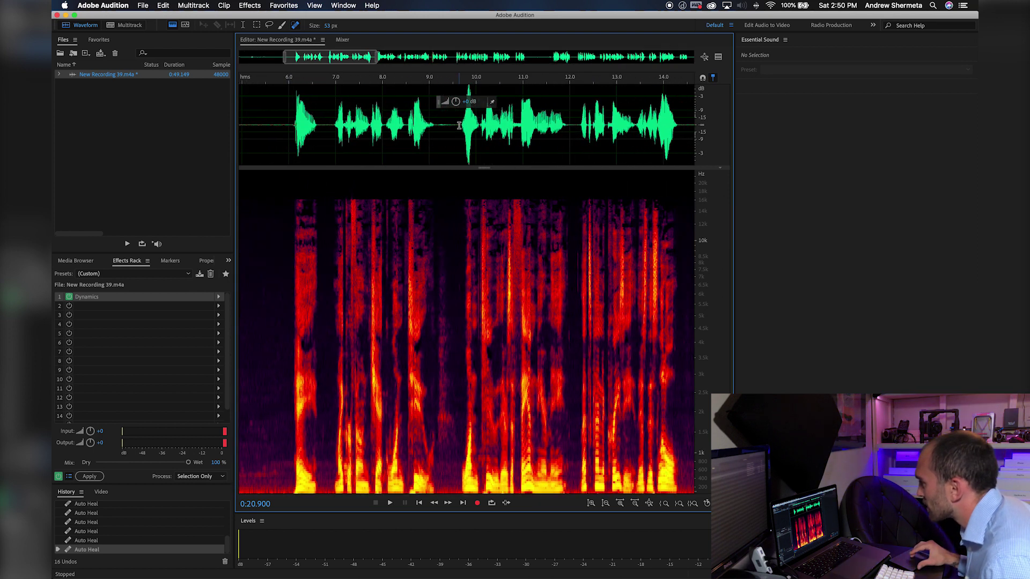
{"action": "scroll", "coordinate": [459, 126], "scroll_direction": "up", "scroll_amount": 3}
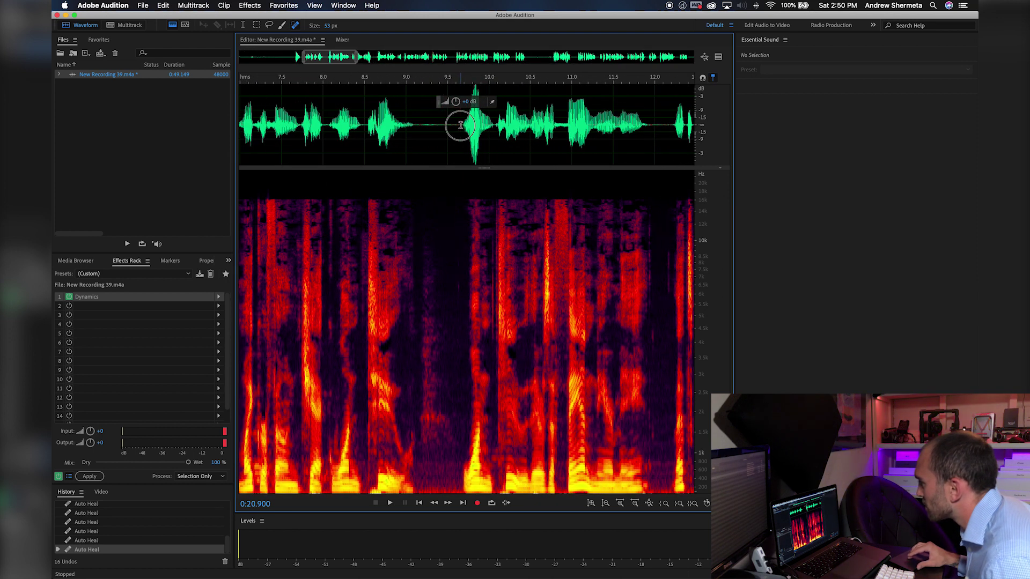
{"action": "left_click_drag", "start_coordinate": [470, 126], "coordinate": [483, 126]}
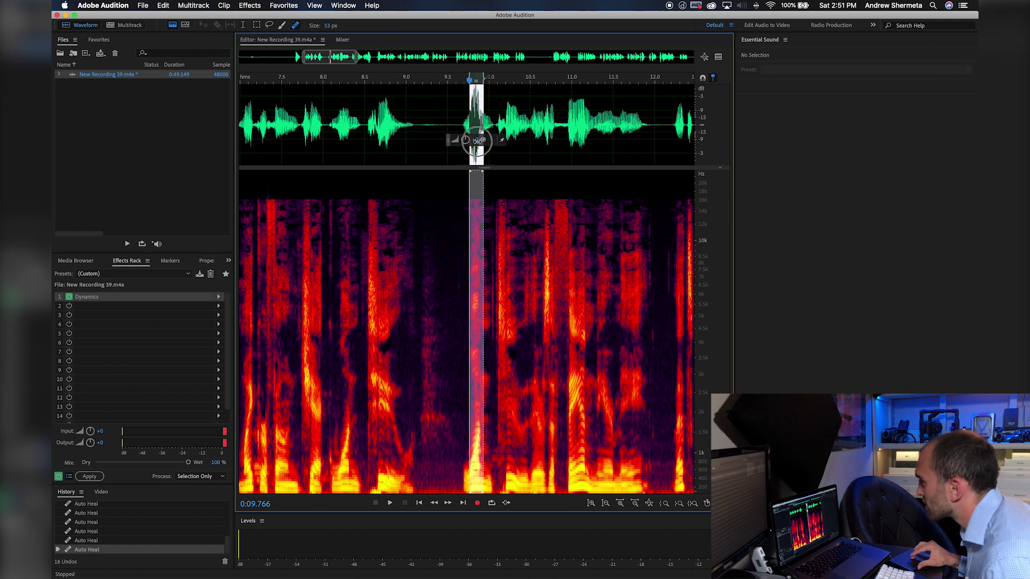
{"action": "left_click_drag", "start_coordinate": [474, 141], "coordinate": [452, 102]}
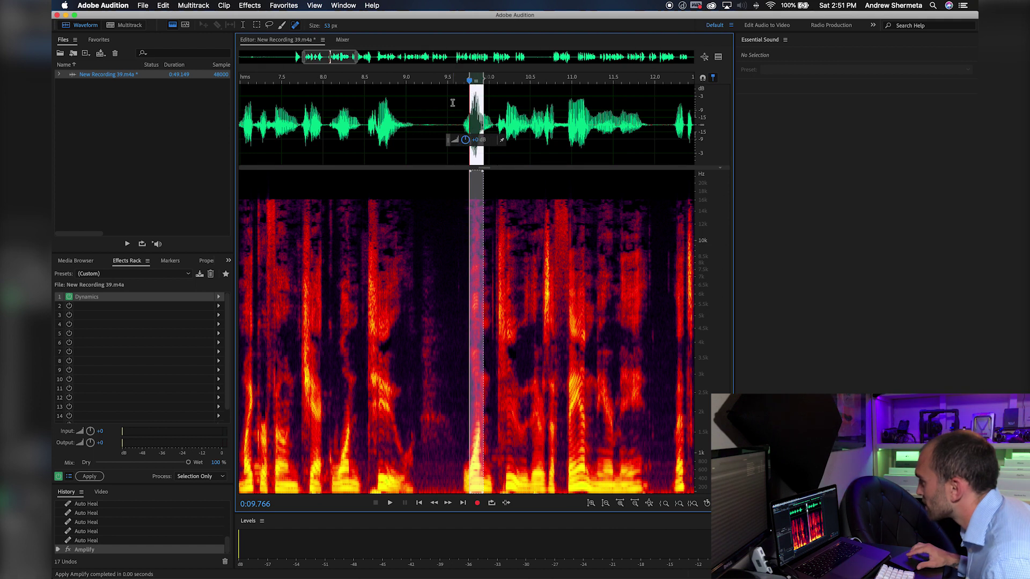
{"action": "left_click", "coordinate": [453, 80]}
{"action": "key", "text": "space"}
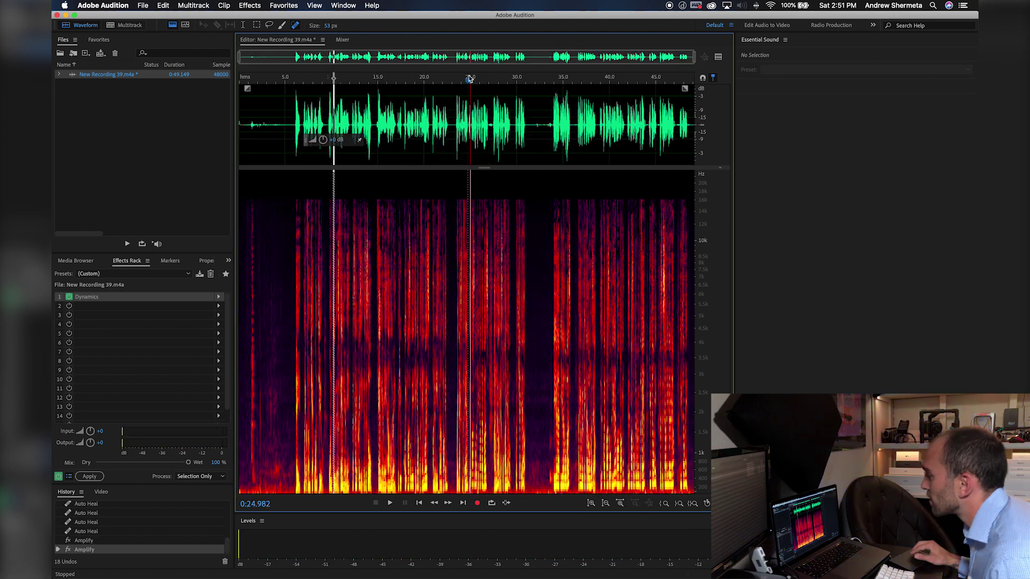
Step: Play the speech from about 25 seconds and again from about 23.9 seconds to locate the low-frequency pop
{"action": "key", "text": "space"}
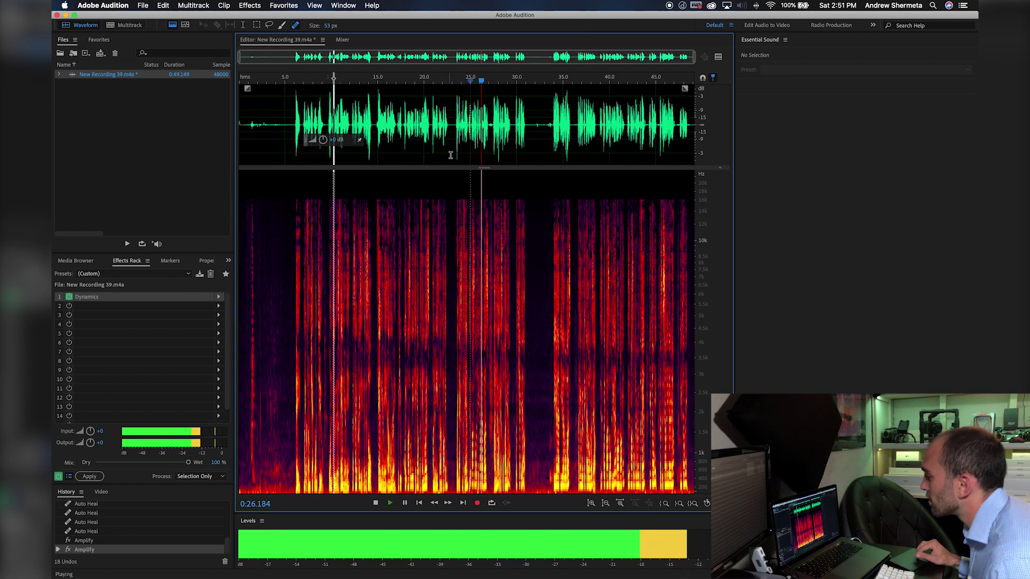
{"action": "key", "text": "space"}
{"action": "scroll", "coordinate": [474, 371], "scroll_direction": "up", "scroll_amount": 5}
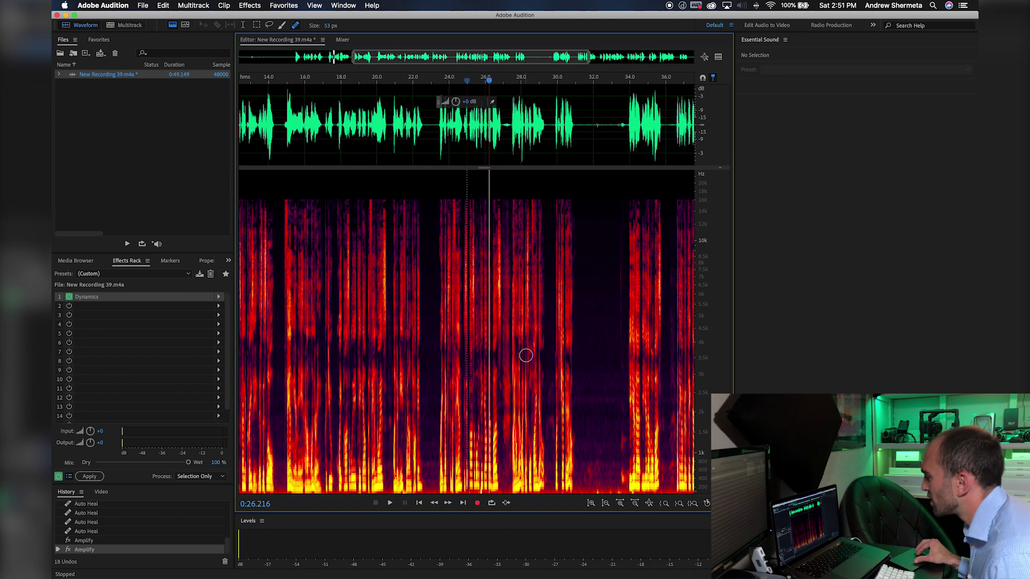
{"action": "scroll", "coordinate": [553, 347], "scroll_direction": "up", "scroll_amount": 3}
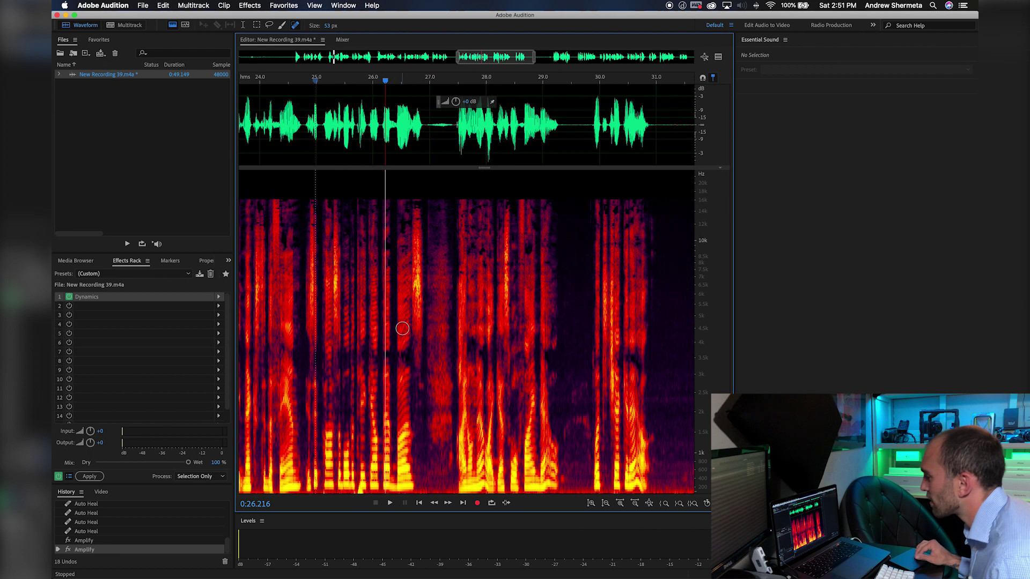
{"action": "left_click", "coordinate": [294, 80]}
{"action": "key", "text": "space"}
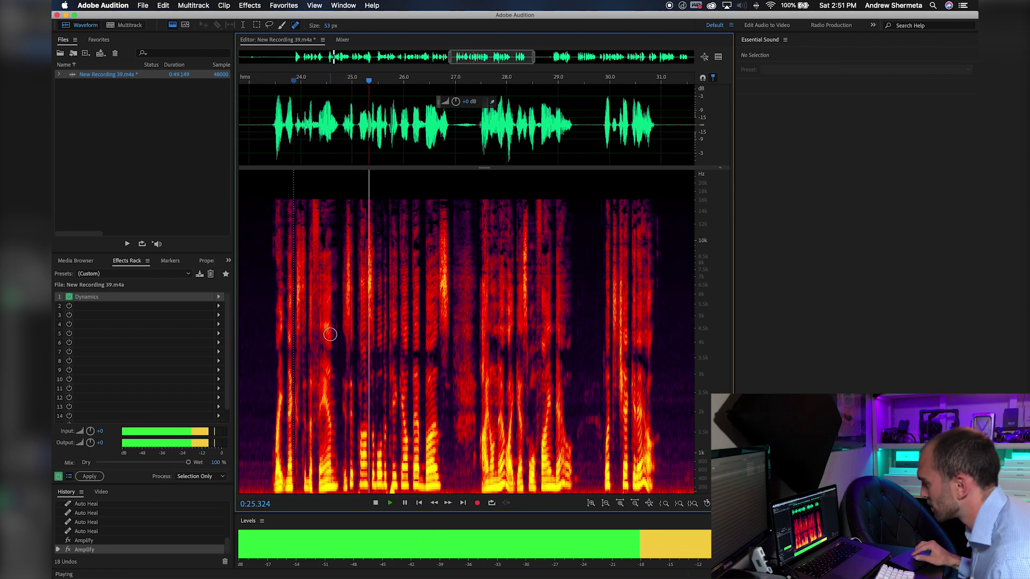
{"action": "key", "text": "space"}
Step: Play from about 24.3 seconds and heal the lowest frequencies of the pop at about 25.75 seconds with the Spot Healing Brush
{"action": "scroll", "coordinate": [358, 391], "scroll_direction": "up", "scroll_amount": 2}
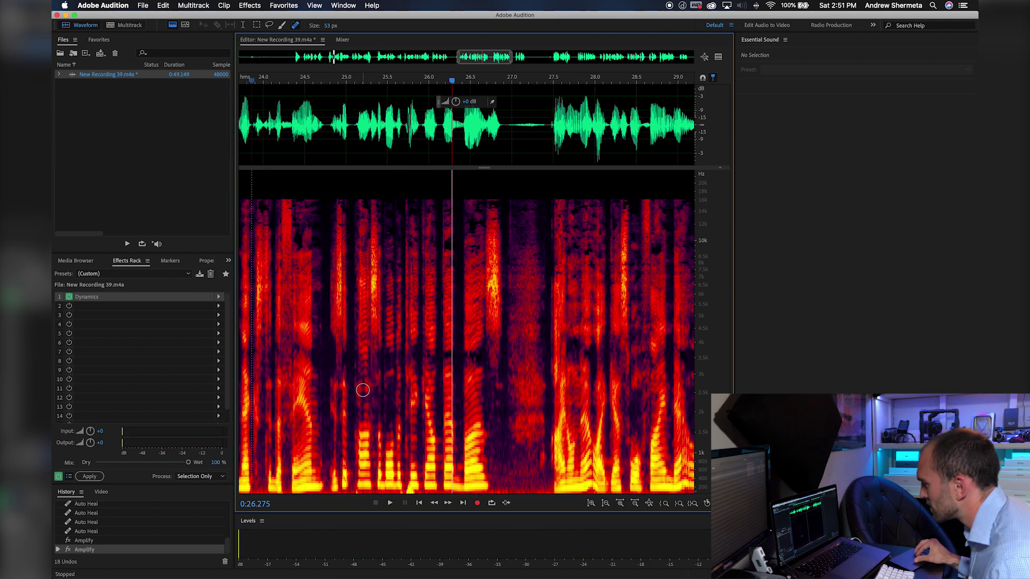
{"action": "scroll", "coordinate": [362, 389], "scroll_direction": "up", "scroll_amount": 2}
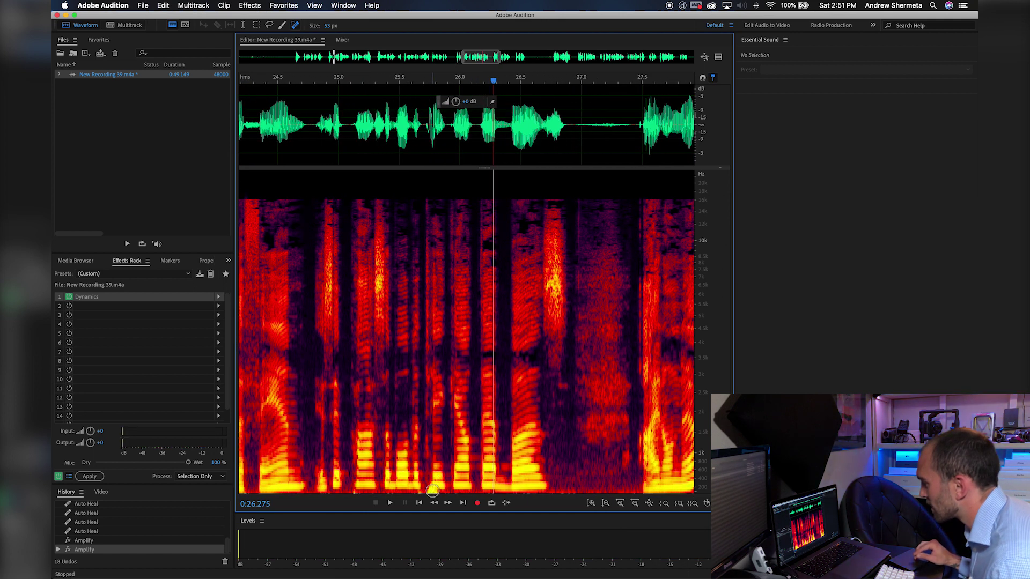
{"action": "left_click", "coordinate": [256, 75]}
{"action": "key", "text": "space"}
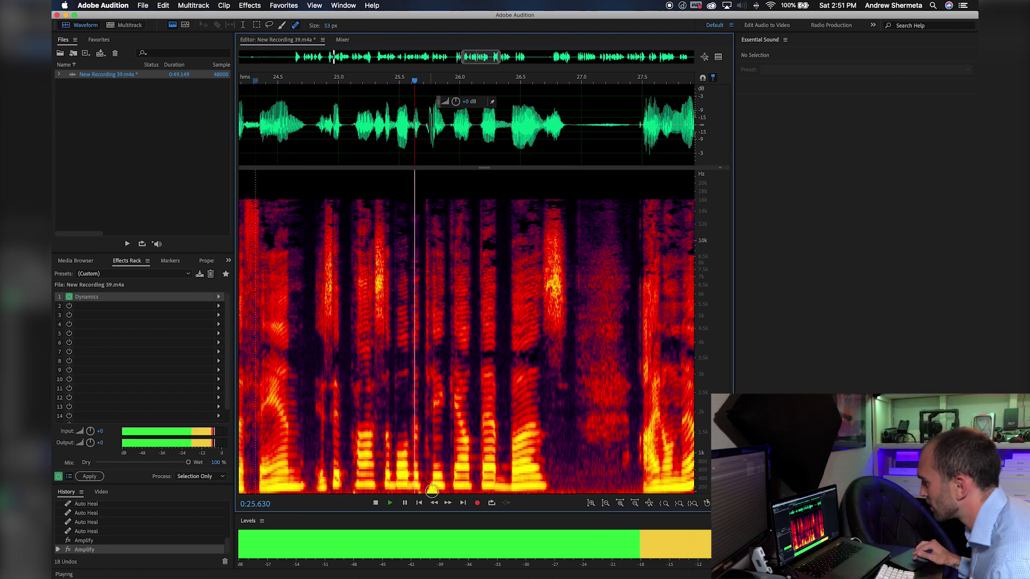
{"action": "key", "text": "space"}
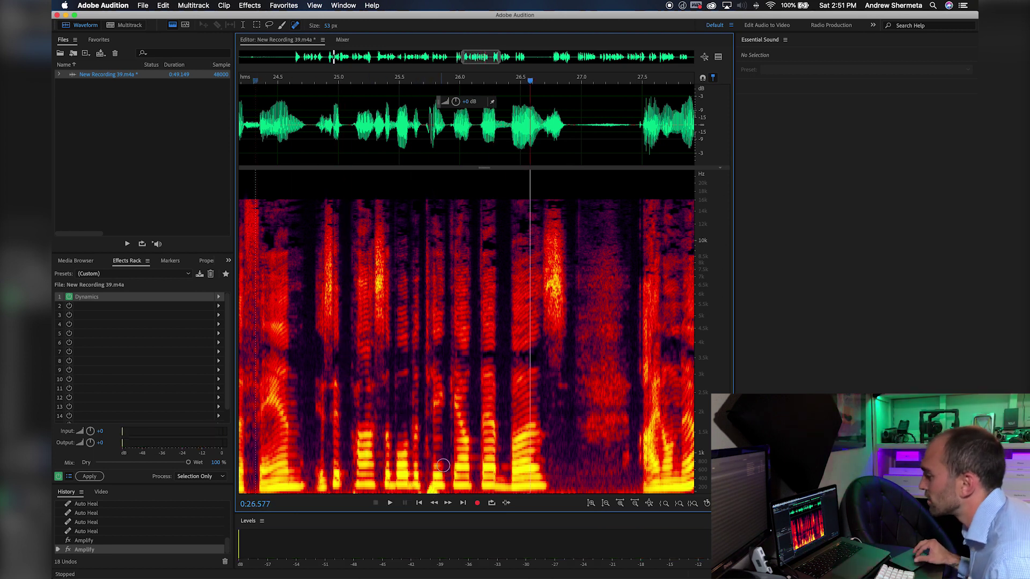
{"action": "scroll", "coordinate": [409, 455], "scroll_direction": "up", "scroll_amount": 4}
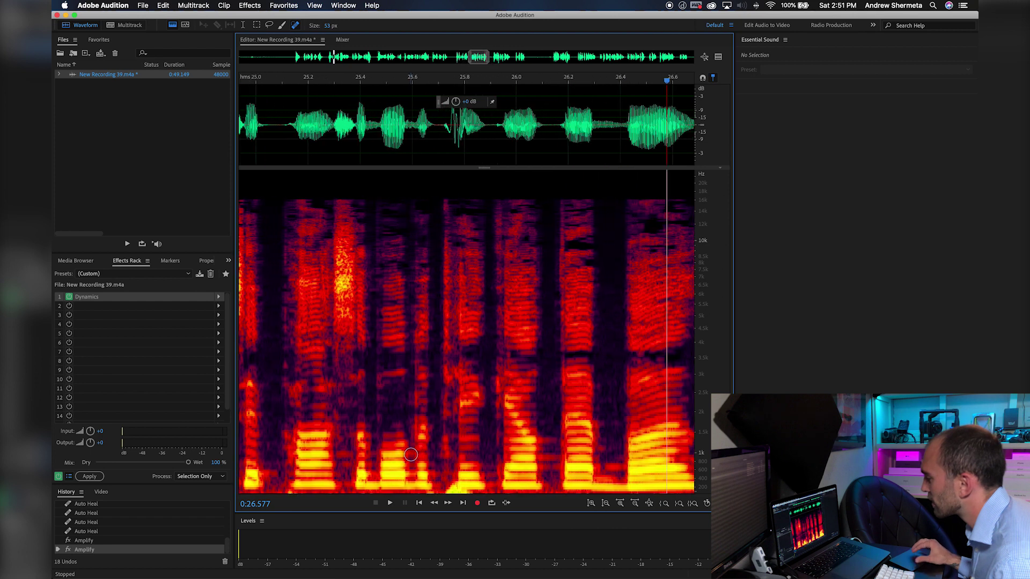
{"action": "mouse_move", "coordinate": [453, 489]}
{"action": "left_mouse_down"}
{"action": "mouse_move", "coordinate": [479, 492]}
{"action": "mouse_move", "coordinate": [449, 492]}
{"action": "left_mouse_up"}
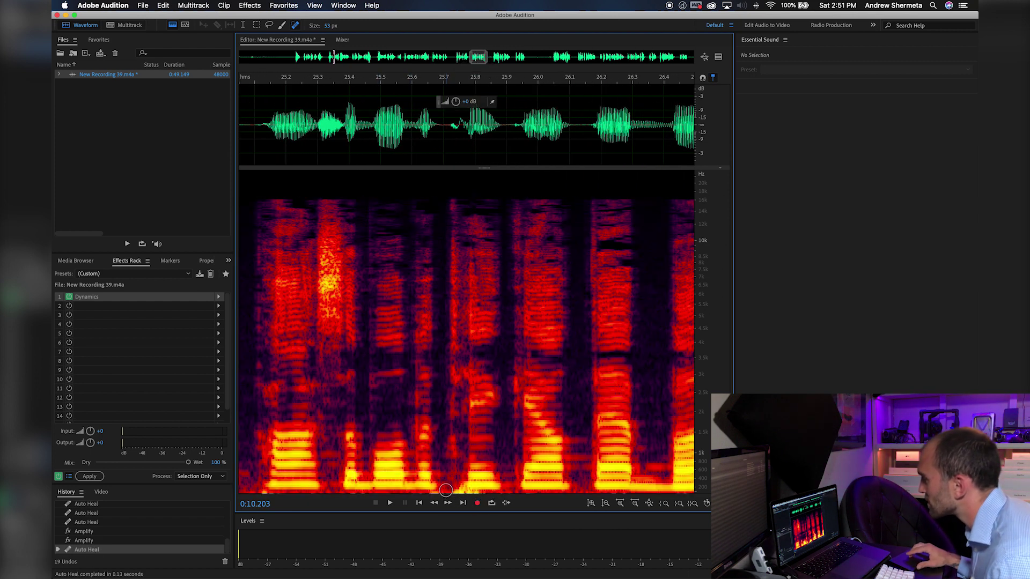
Step: Play the speech from about 25.1 seconds and from about 25.7 seconds to check the healed pop
{"action": "left_click", "coordinate": [267, 82]}
{"action": "key", "text": "space"}
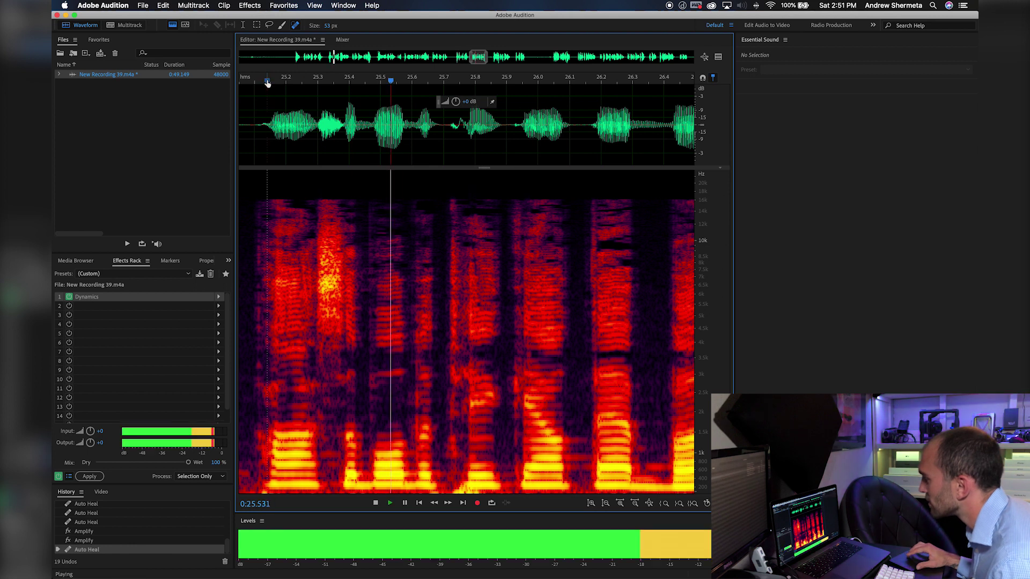
{"action": "key", "text": "space"}
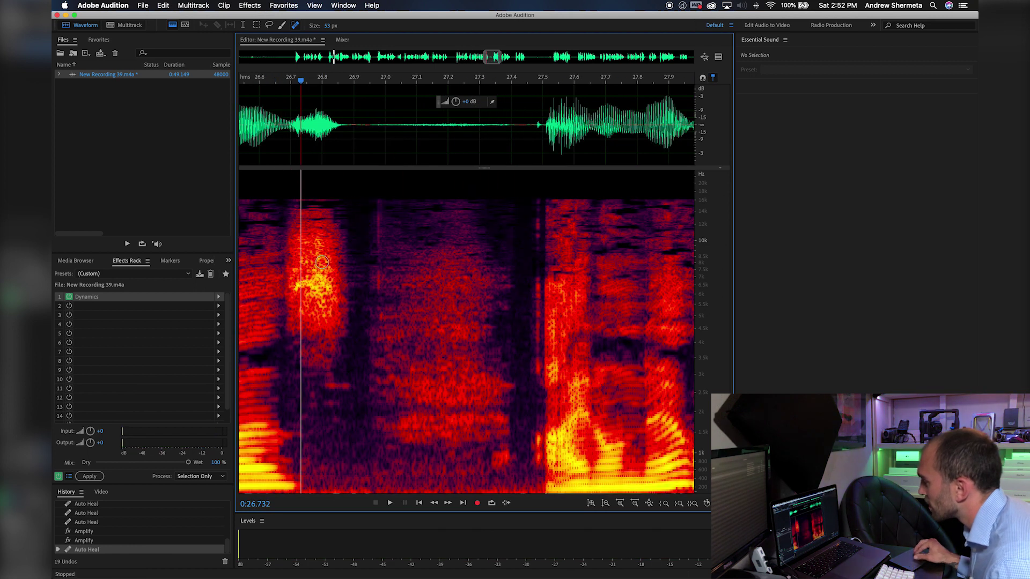
{"action": "scroll", "coordinate": [322, 262], "scroll_direction": "down", "scroll_amount": 4}
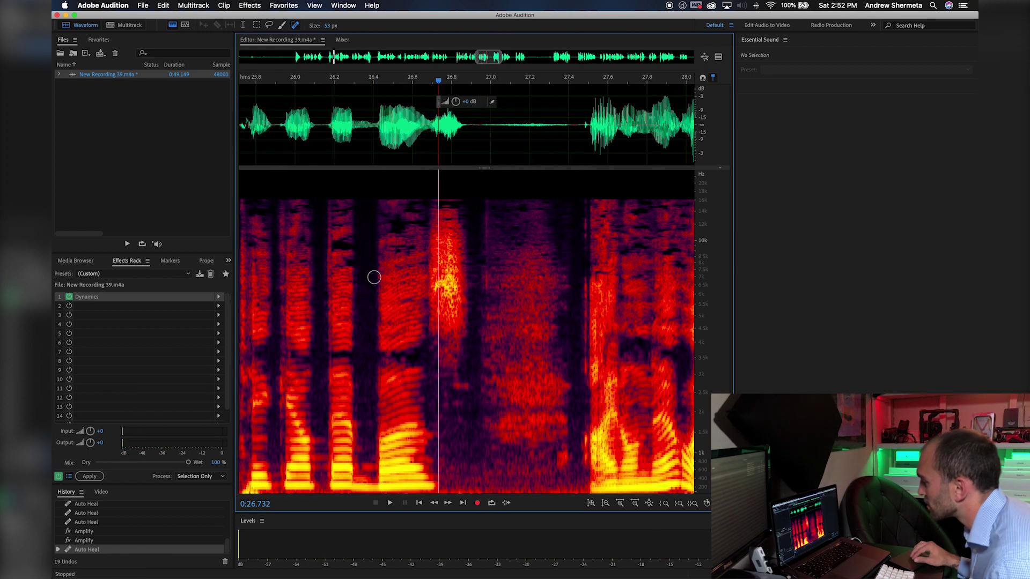
{"action": "scroll", "coordinate": [374, 277], "scroll_direction": "left", "scroll_amount": 3}
{"action": "left_click", "coordinate": [292, 81]}
{"action": "key", "text": "space"}
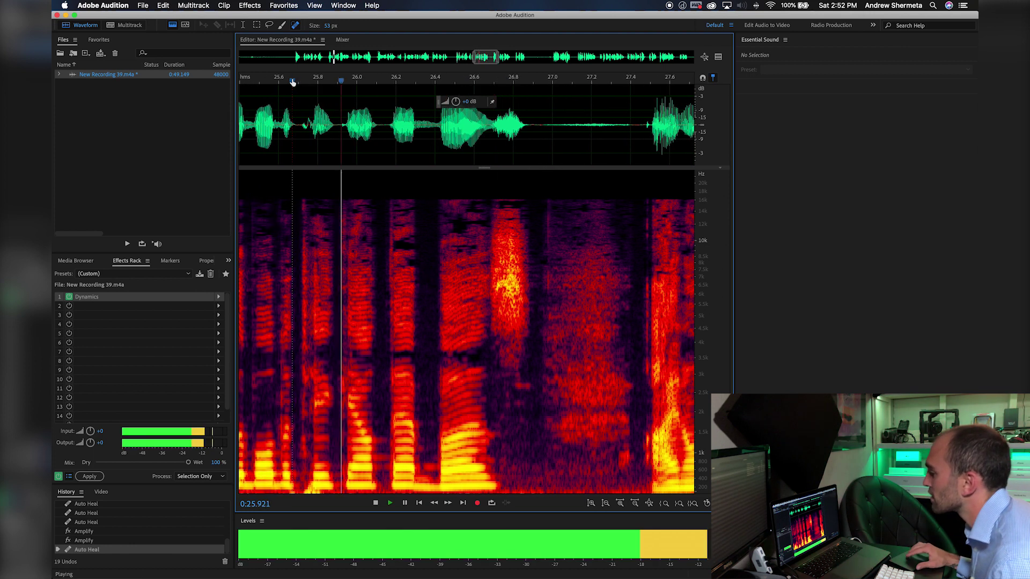
{"action": "key", "text": "space"}
Step: Heal the remaining low frequencies of the pop at about 25.73 seconds with the Spot Healing Brush
{"action": "scroll", "coordinate": [300, 292], "scroll_direction": "up", "scroll_amount": 4}
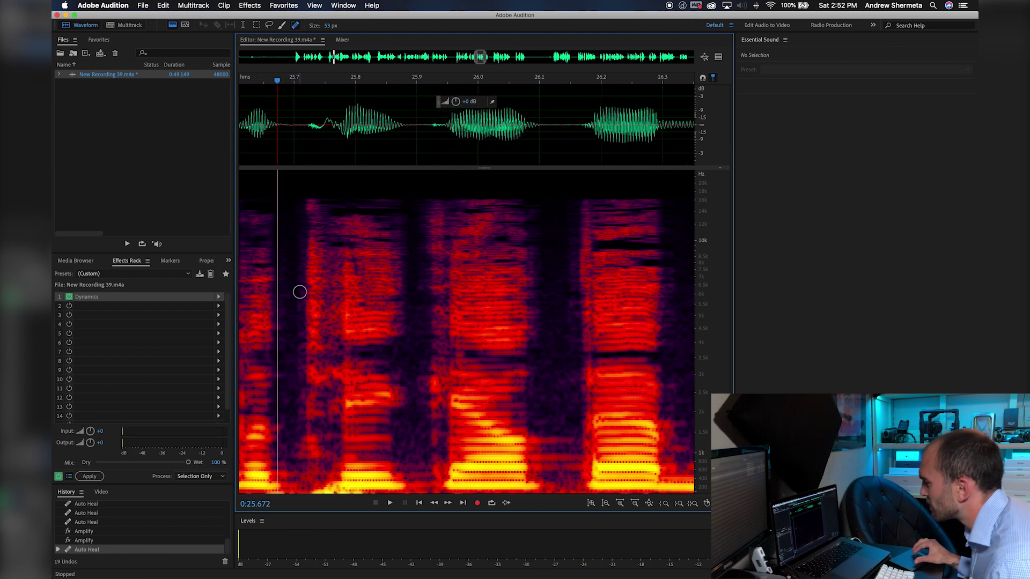
{"action": "scroll", "coordinate": [300, 291], "scroll_direction": "up", "scroll_amount": 3}
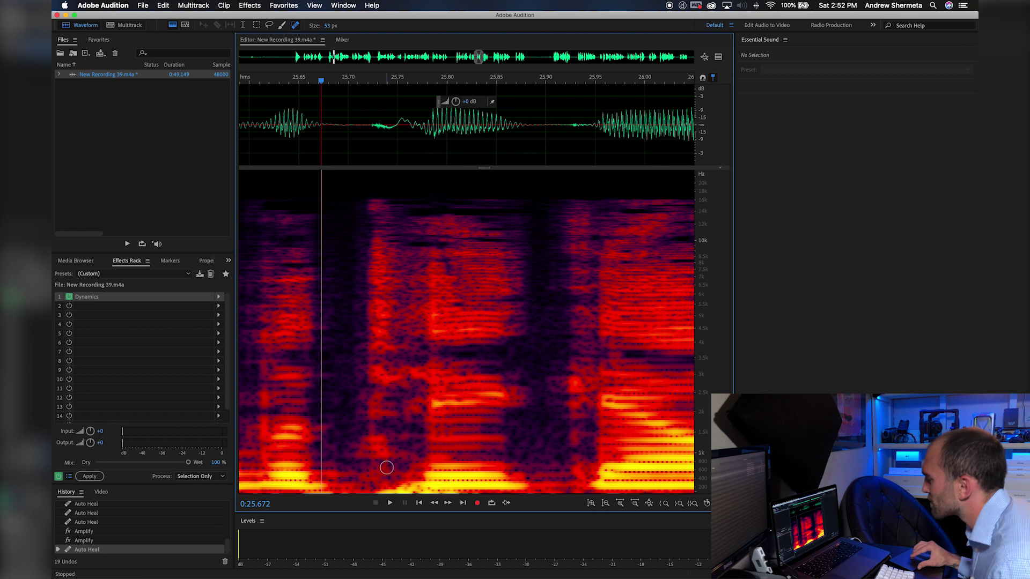
{"action": "mouse_move", "coordinate": [378, 489]}
{"action": "left_mouse_down"}
{"action": "mouse_move", "coordinate": [451, 492]}
{"action": "mouse_move", "coordinate": [418, 484]}
{"action": "mouse_move", "coordinate": [382, 497]}
{"action": "mouse_move", "coordinate": [422, 492]}
{"action": "mouse_move", "coordinate": [384, 487]}
{"action": "left_mouse_up"}
{"action": "scroll", "coordinate": [376, 488], "scroll_direction": "down", "scroll_amount": 2}
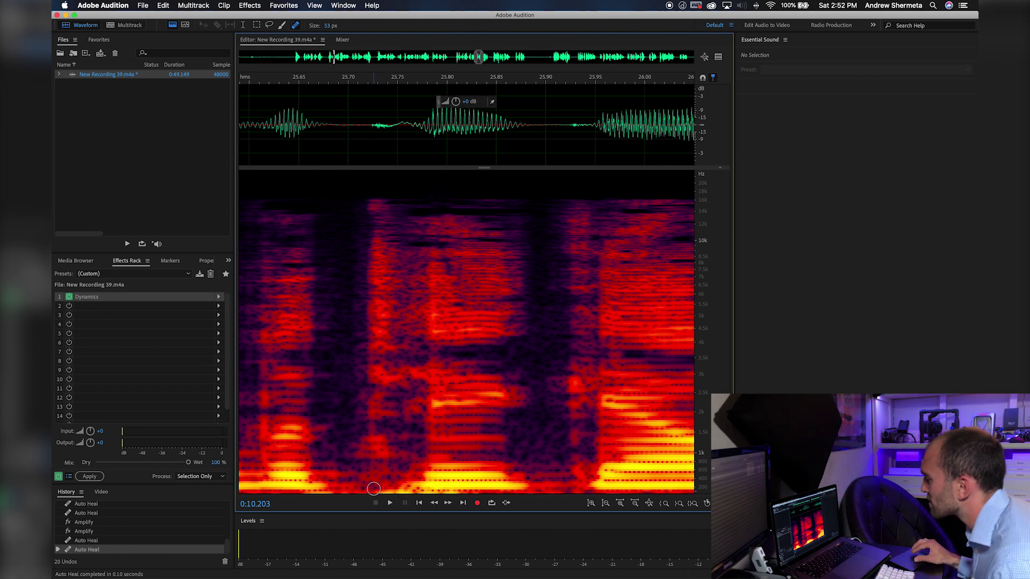
{"action": "scroll", "coordinate": [373, 489], "scroll_direction": "down", "scroll_amount": 5}
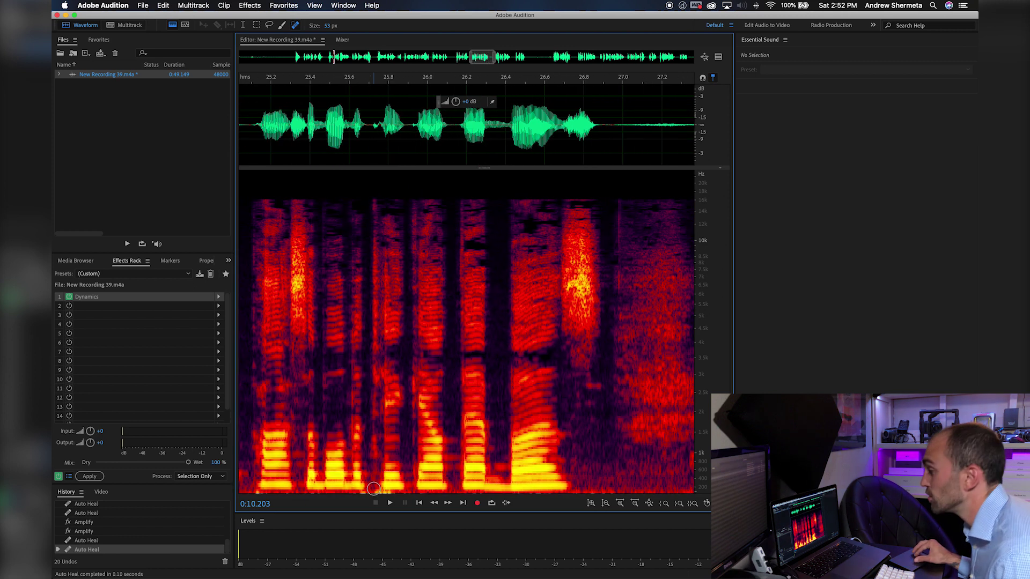
Step: Play the speech from about 24.5 seconds and again from about 24.4 seconds to check the healed pop
{"action": "left_click", "coordinate": [259, 80]}
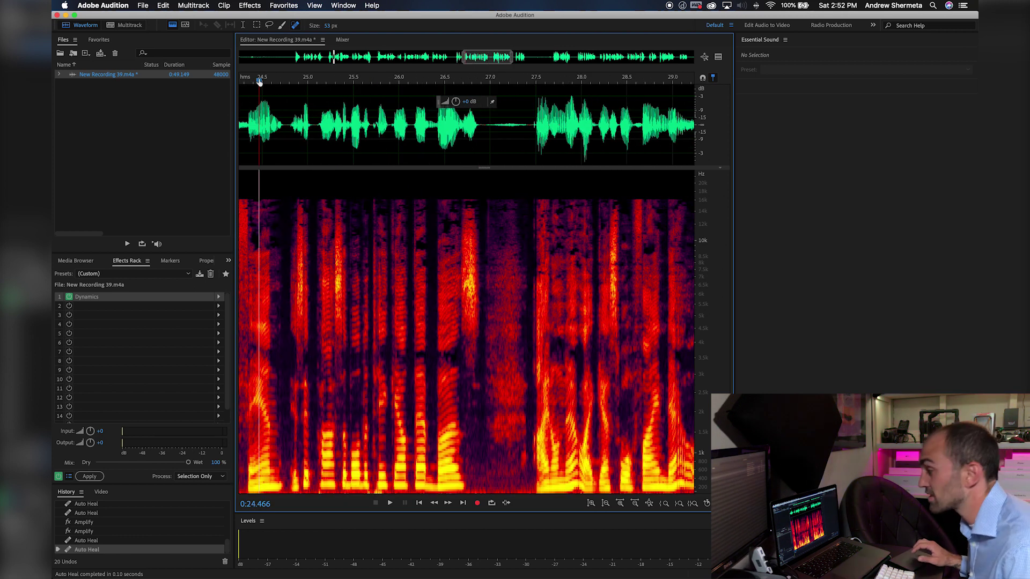
{"action": "key", "text": "space"}
{"action": "left_click", "coordinate": [255, 81]}
{"action": "left_click_drag", "start_coordinate": [255, 81], "coordinate": [253, 81]}
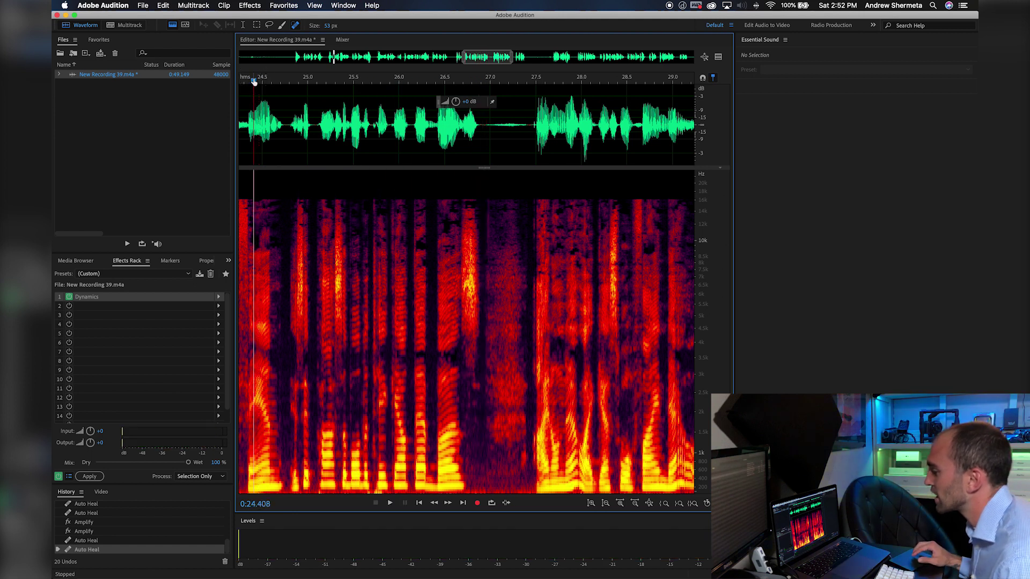
{"action": "key", "text": "space"}
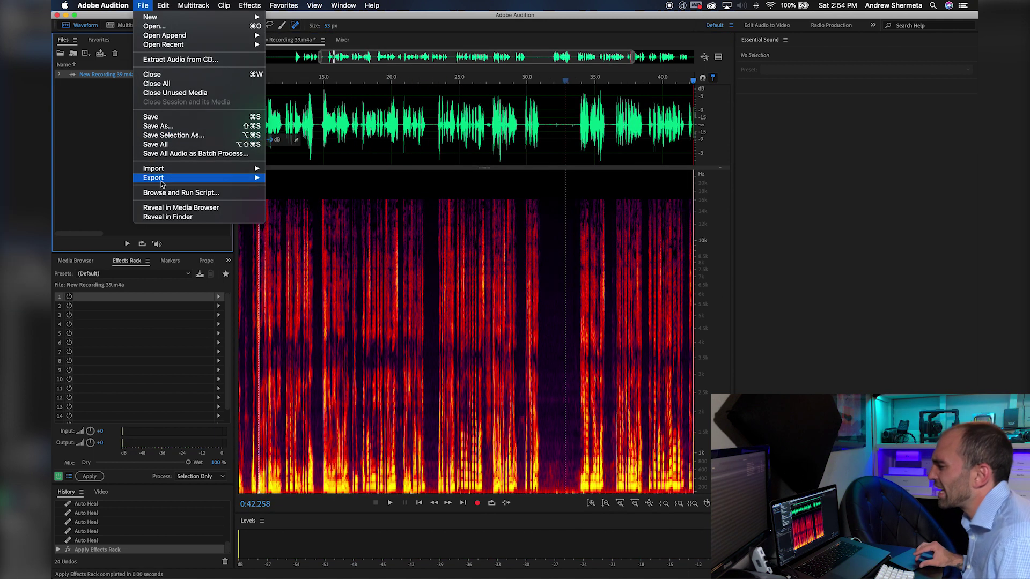
Step: Export the cleaned recording to the Desktop as I Lika Do Da Cha Cha.wav in Wave PCM format, including markers and other metadata
{"action": "mouse_move", "coordinate": [213, 179]}
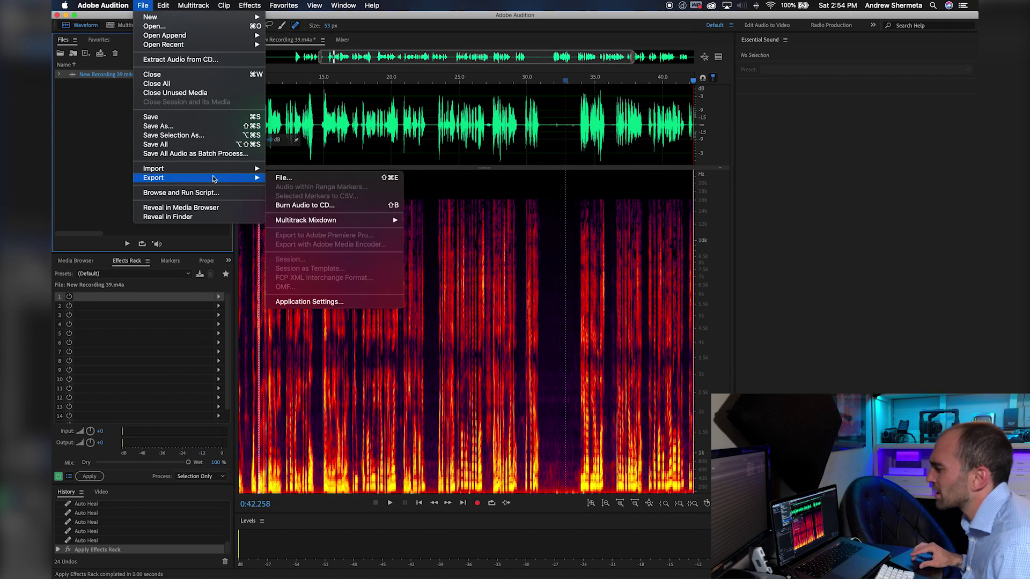
{"action": "left_click", "coordinate": [311, 177]}
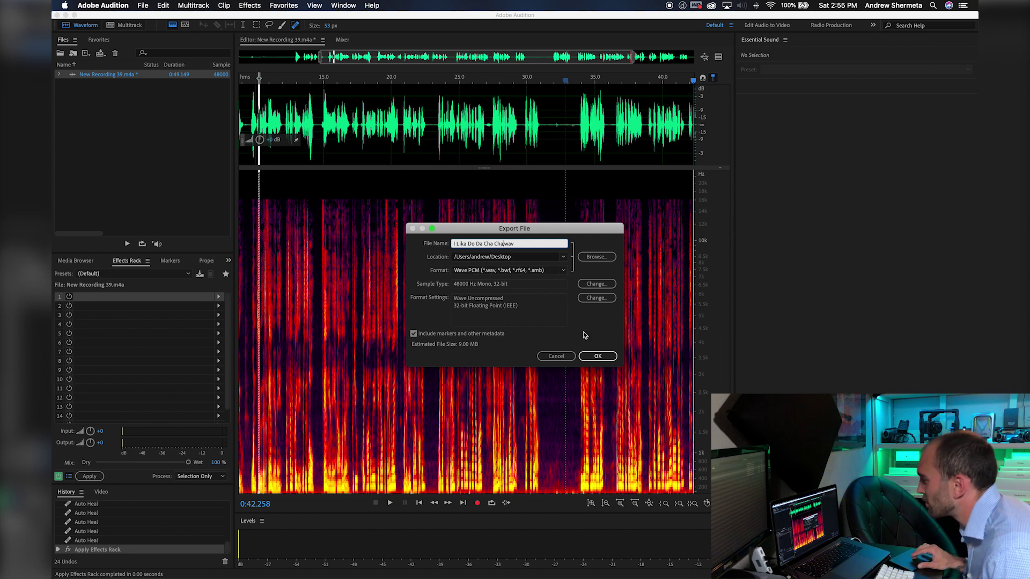
{"action": "left_click", "coordinate": [596, 357]}
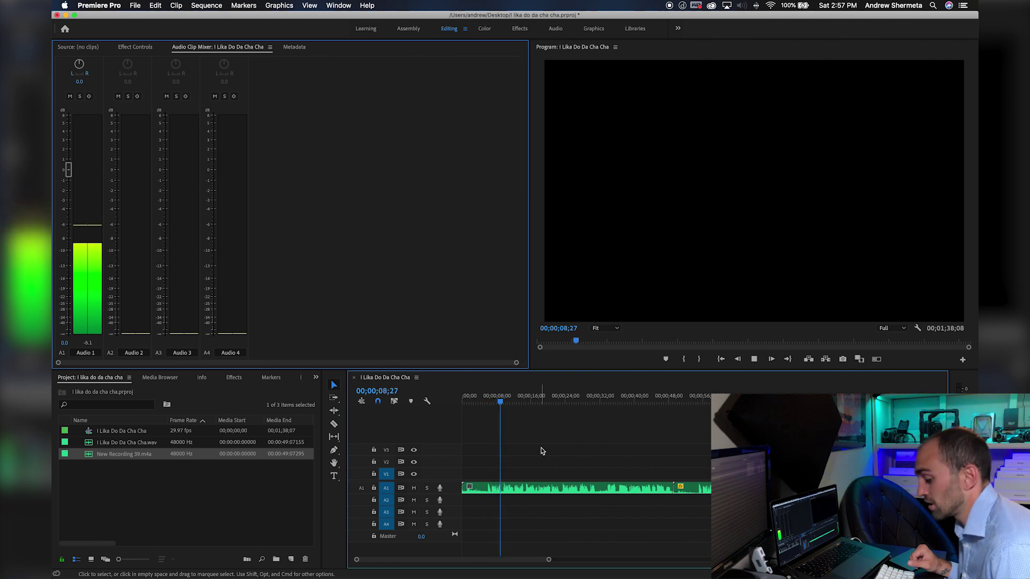
Step: Switch to Premiere Pro and play the first clip on track A1 up to about 20 seconds
{"action": "key", "text": "space"}
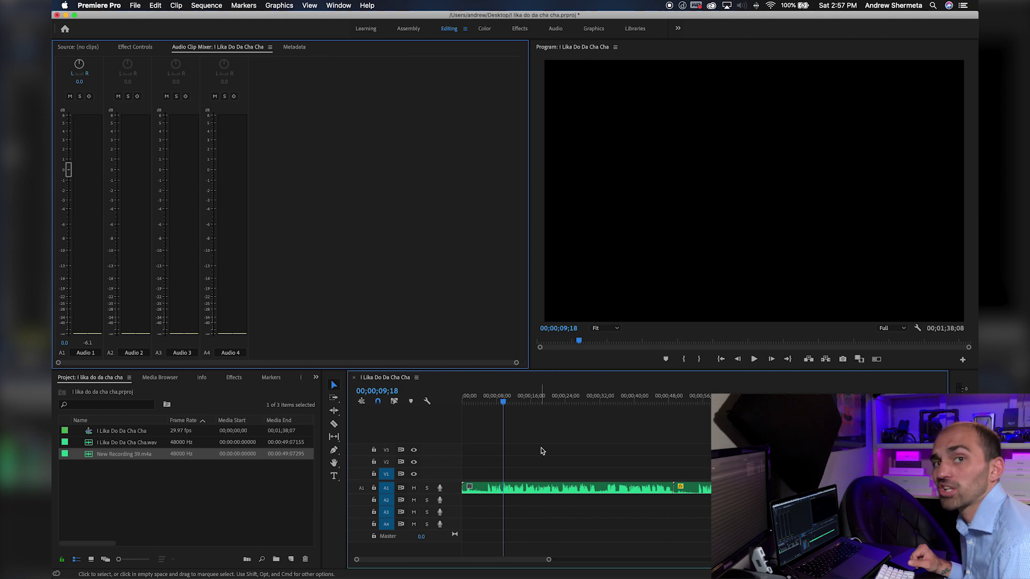
{"action": "key", "text": "space"}
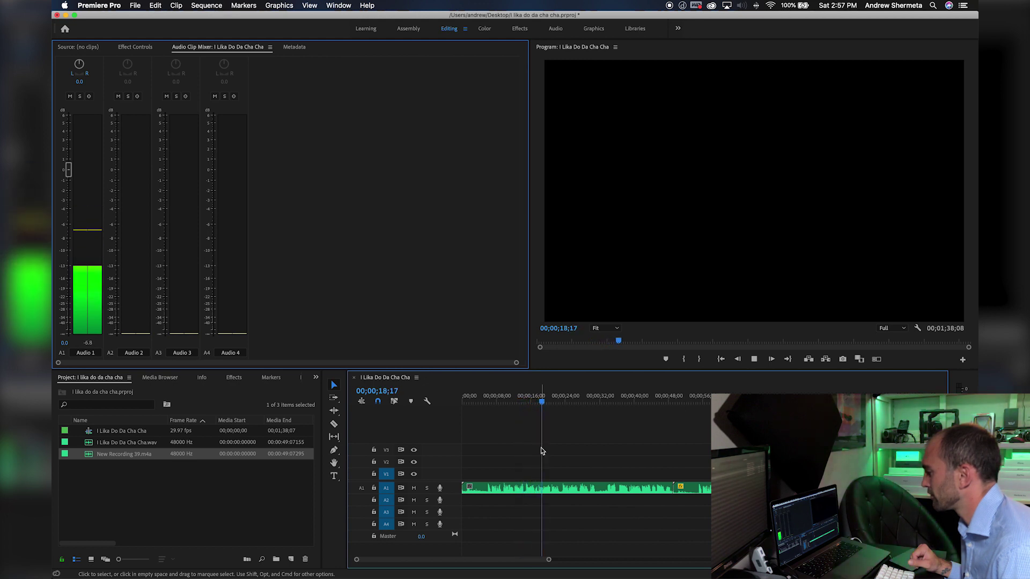
{"action": "key", "text": "space"}
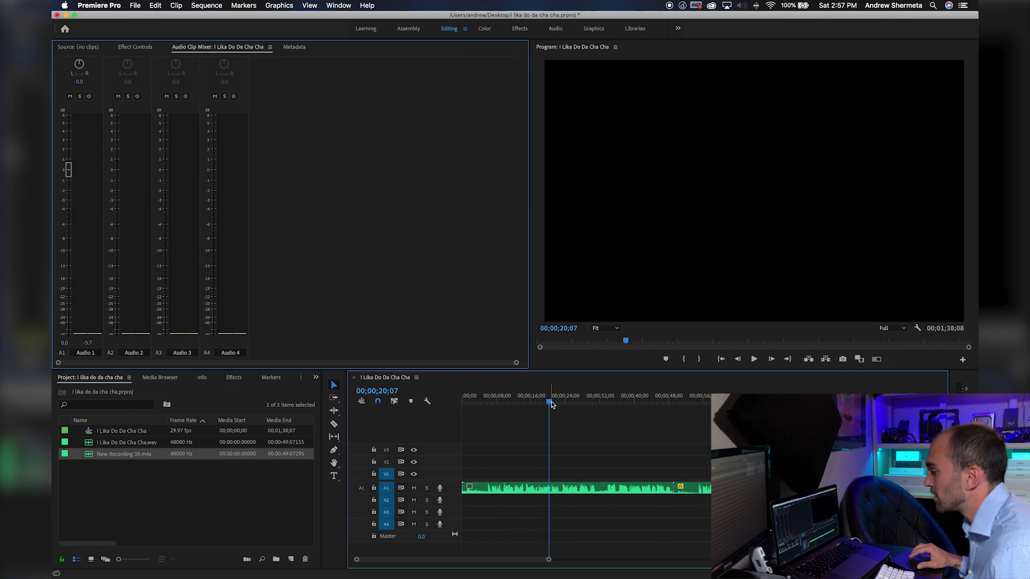
Step: Sample the first voice clip at about 25 and 29 seconds, play it from about 35 seconds, and shuttle back through it
{"action": "left_click_drag", "start_coordinate": [553, 403], "coordinate": [571, 405]}
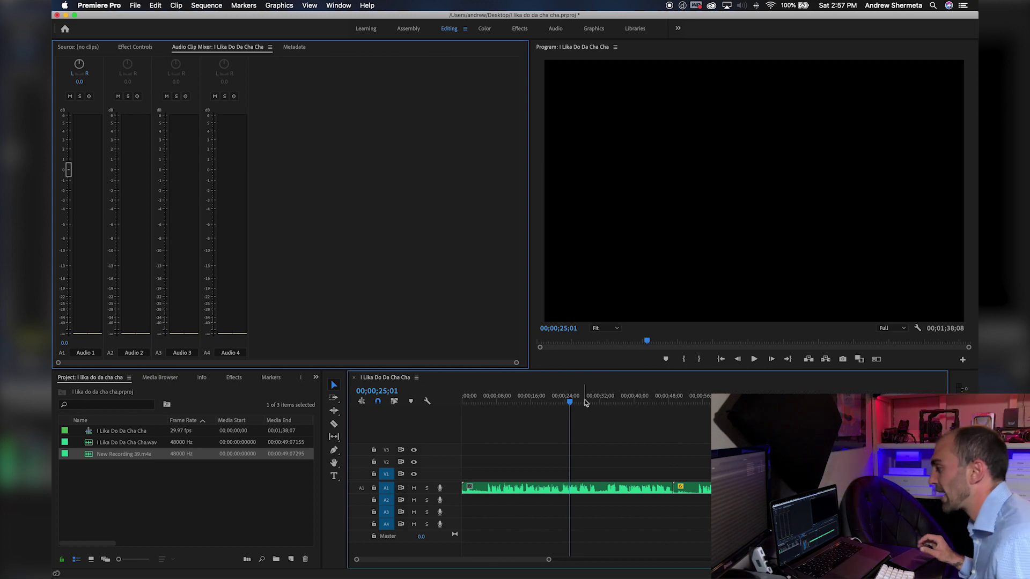
{"action": "left_click", "coordinate": [586, 402]}
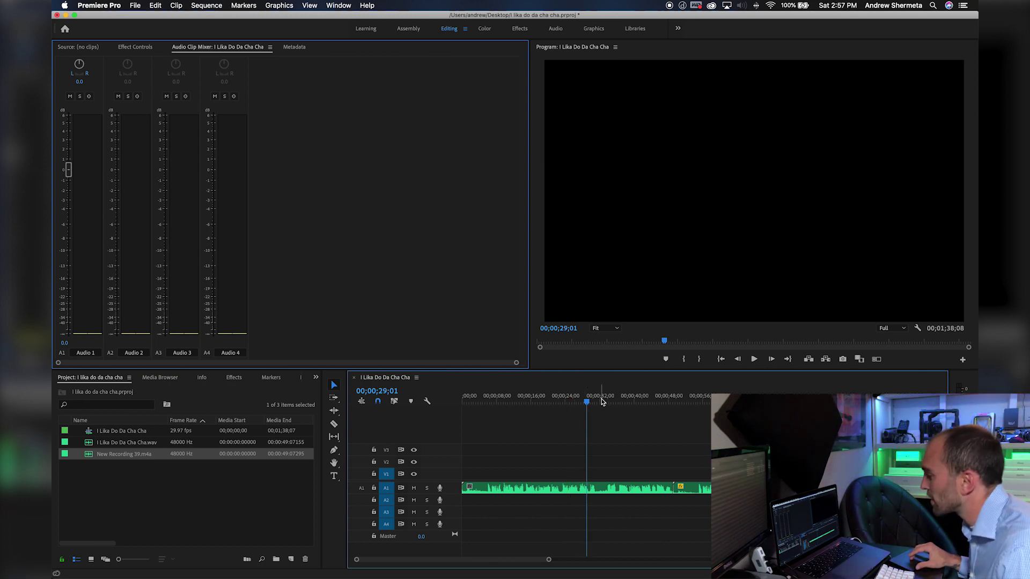
{"action": "left_click", "coordinate": [611, 402]}
{"action": "key", "text": "space"}
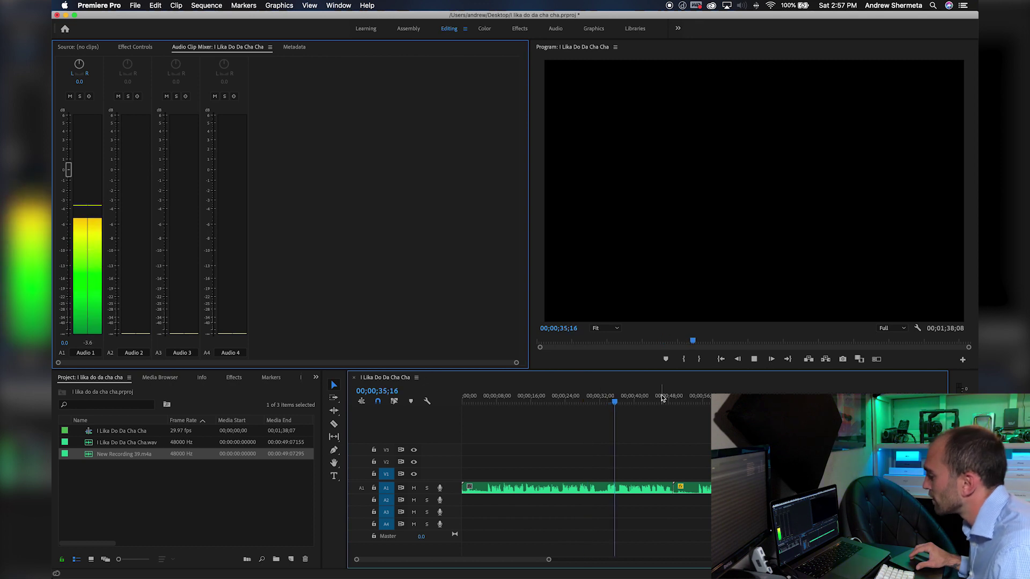
{"action": "key", "text": "space"}
{"action": "key", "text": "j"}
{"action": "key", "text": "j"}
{"action": "key", "text": "j"}
{"action": "key", "text": "k"}
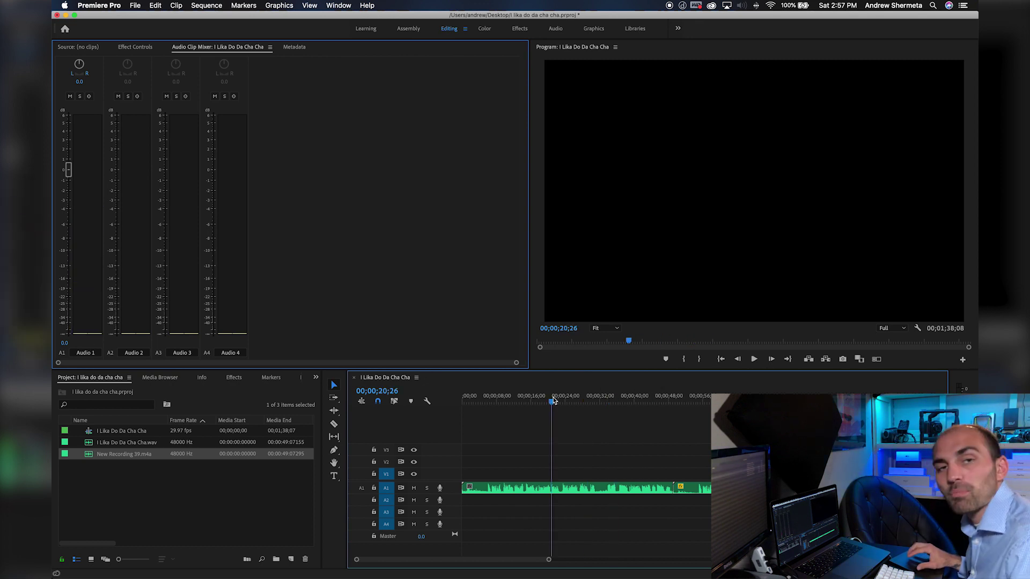
Step: Scrub to about 47 seconds and play the second voice clip to compare it with the first
{"action": "left_click_drag", "start_coordinate": [647, 390], "coordinate": [667, 391]}
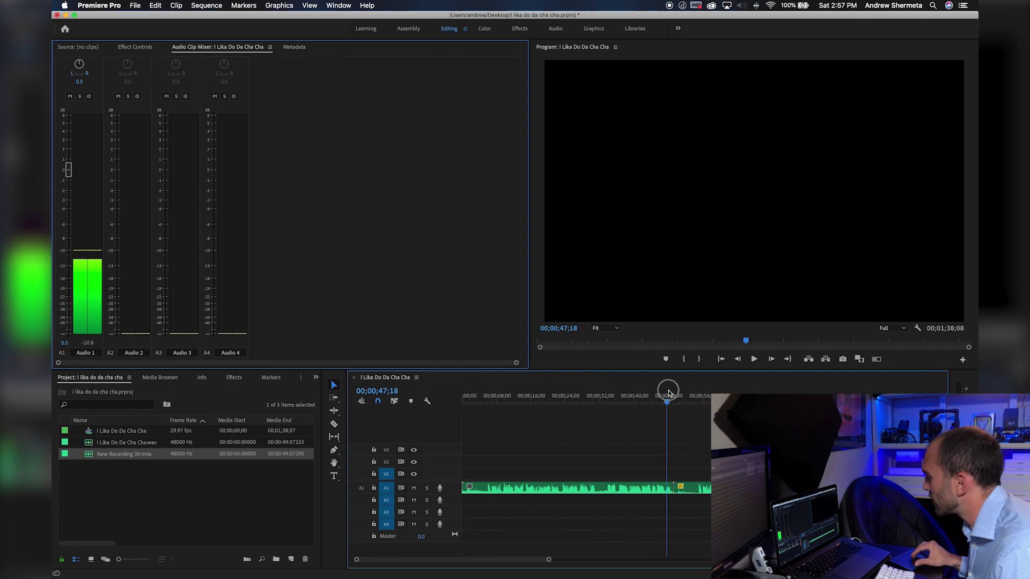
{"action": "left_click", "coordinate": [685, 393]}
{"action": "key", "text": "space"}
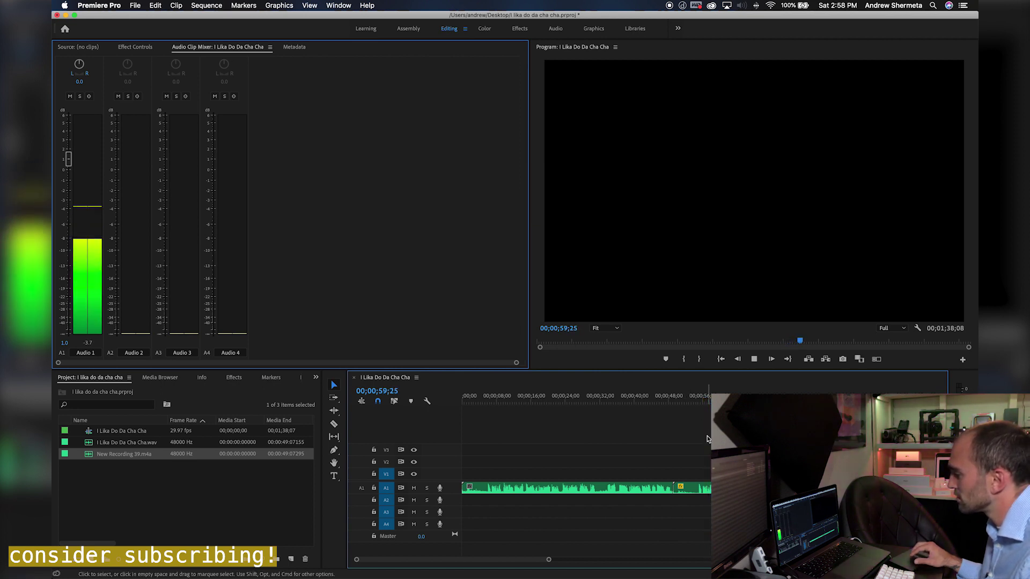
{"action": "key", "text": "j"}
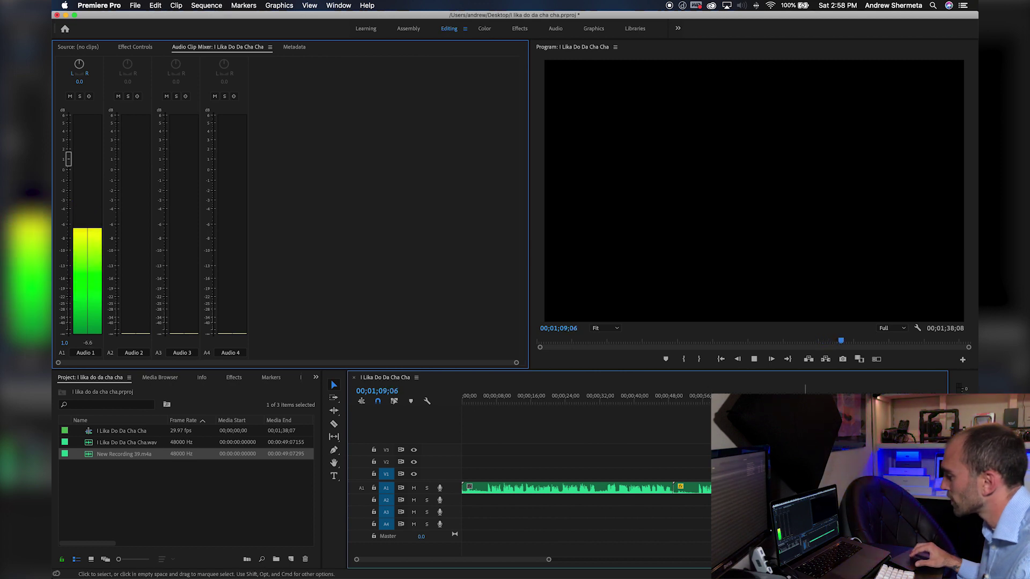
{"action": "key", "text": "space"}
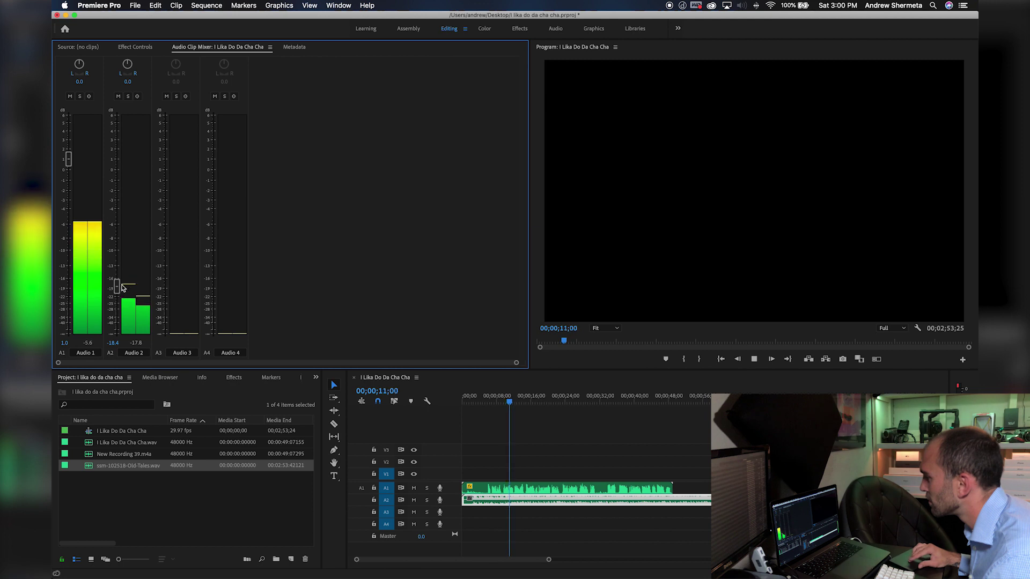
Step: Lower the Audio 2 music level to -28.3 dB and trim the end of the music clip on A2 to match the voice clip
{"action": "left_click_drag", "start_coordinate": [117, 287], "coordinate": [113, 310]}
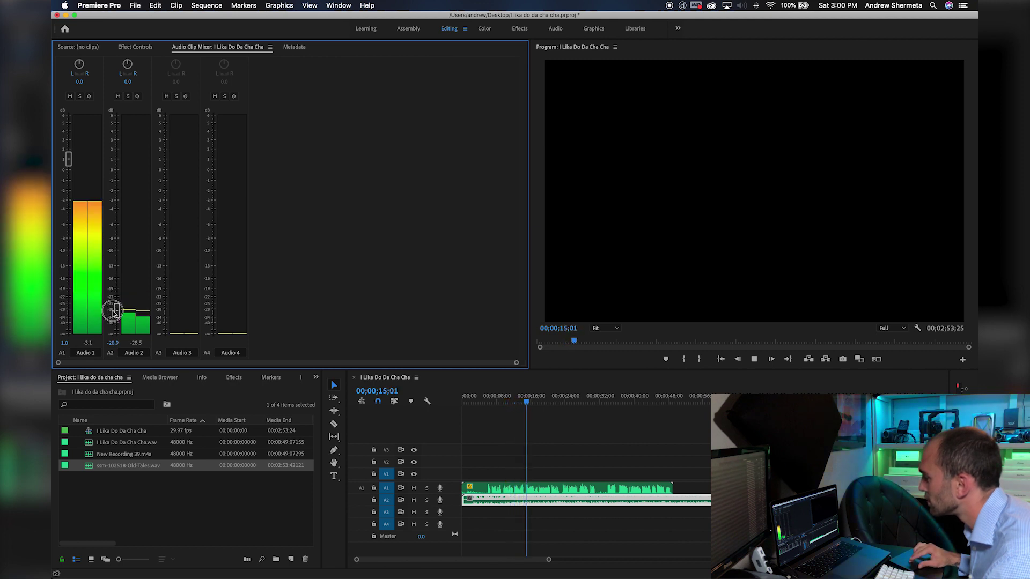
{"action": "key", "text": "minus"}
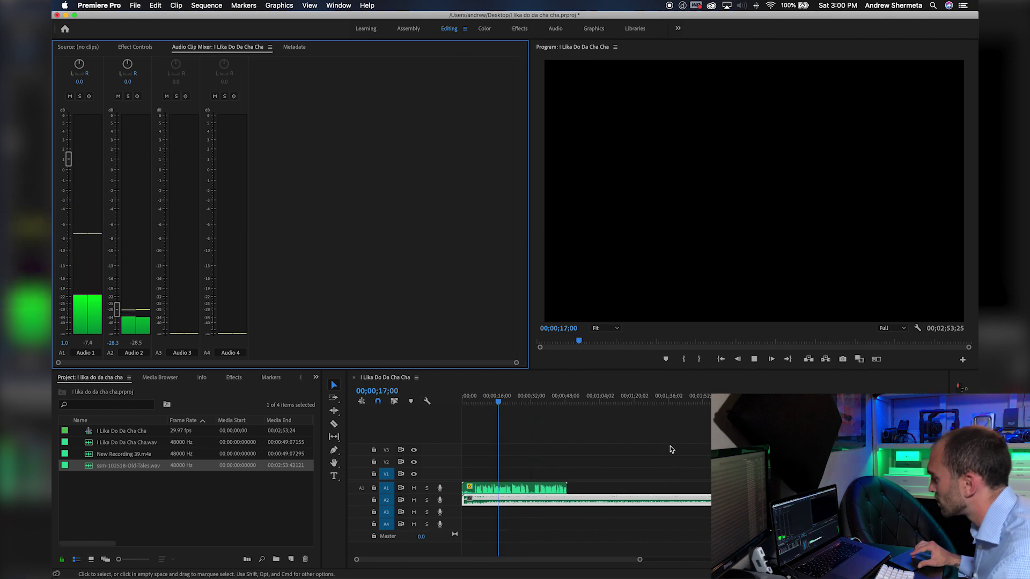
{"action": "left_click_drag", "start_coordinate": [653, 503], "coordinate": [519, 513]}
{"action": "key", "text": "equal"}
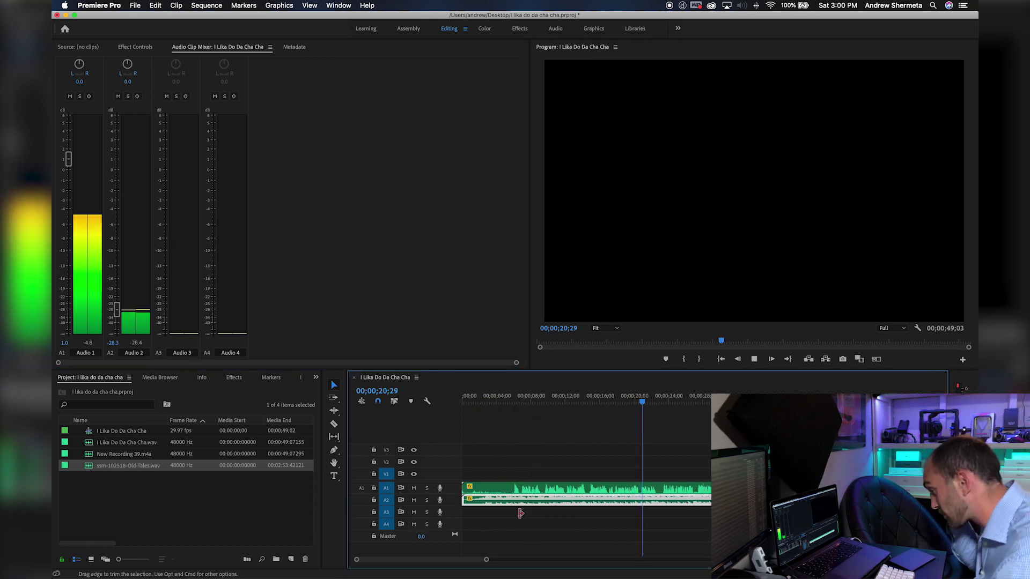
{"action": "key", "text": "space"}
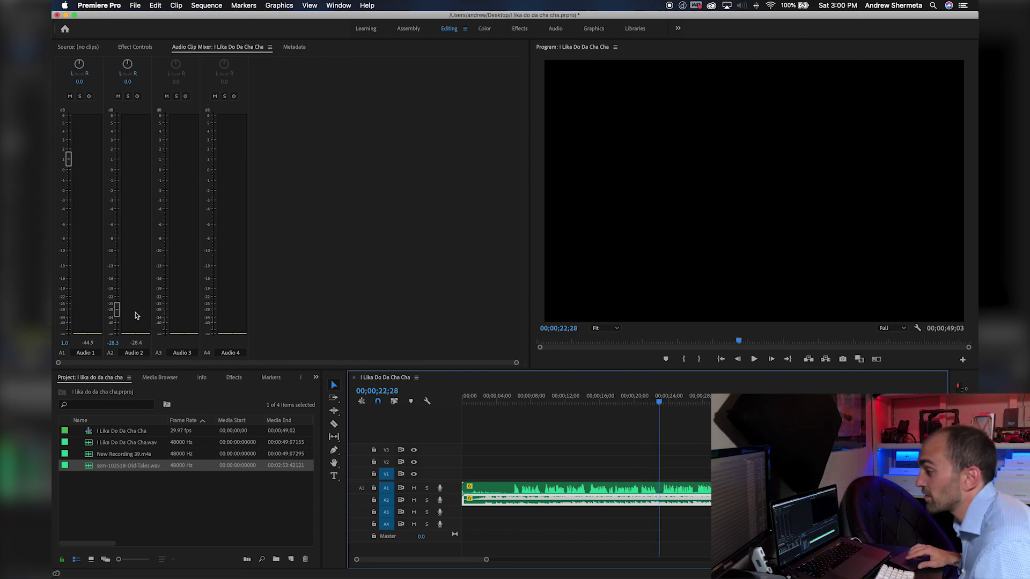
Step: Set the Audio 2 music level to -29.9 dB and move the playhead to about 5 and 14 seconds to review the mix
{"action": "left_click", "coordinate": [117, 308]}
{"action": "left_click", "coordinate": [547, 428]}
{"action": "left_click_drag", "start_coordinate": [548, 397], "coordinate": [510, 395]}
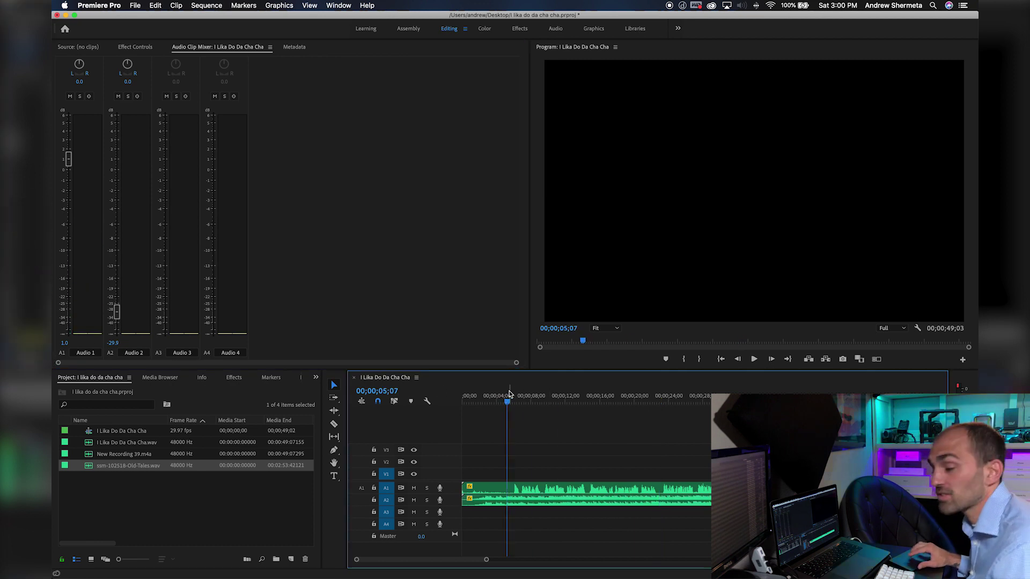
{"action": "left_click", "coordinate": [583, 396]}
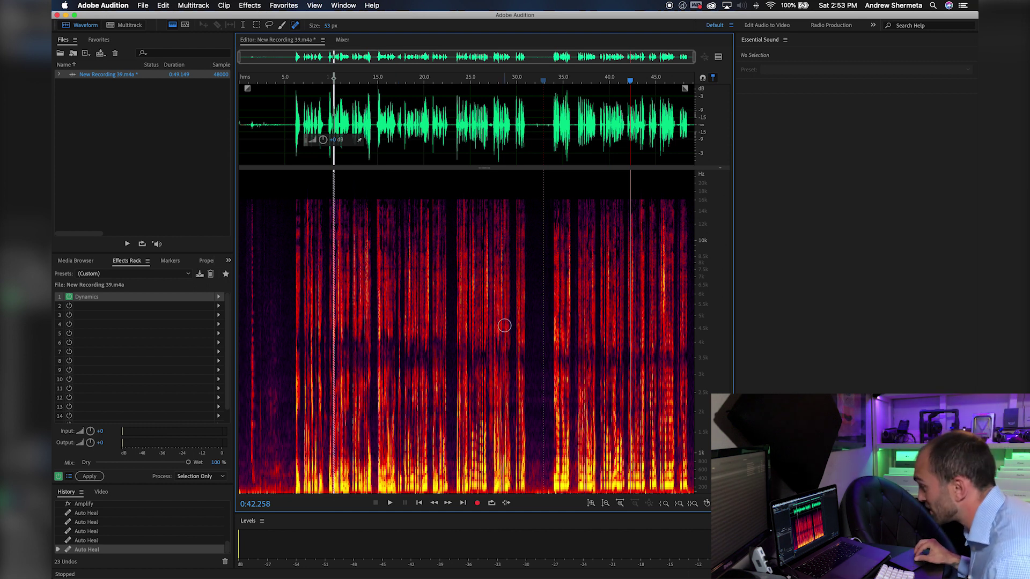
Step: Switch to Adobe Audition and examine the speech between about 23 and 32 seconds in New Recording 39.m4a
{"action": "scroll", "coordinate": [504, 326], "scroll_direction": "up", "scroll_amount": 8}
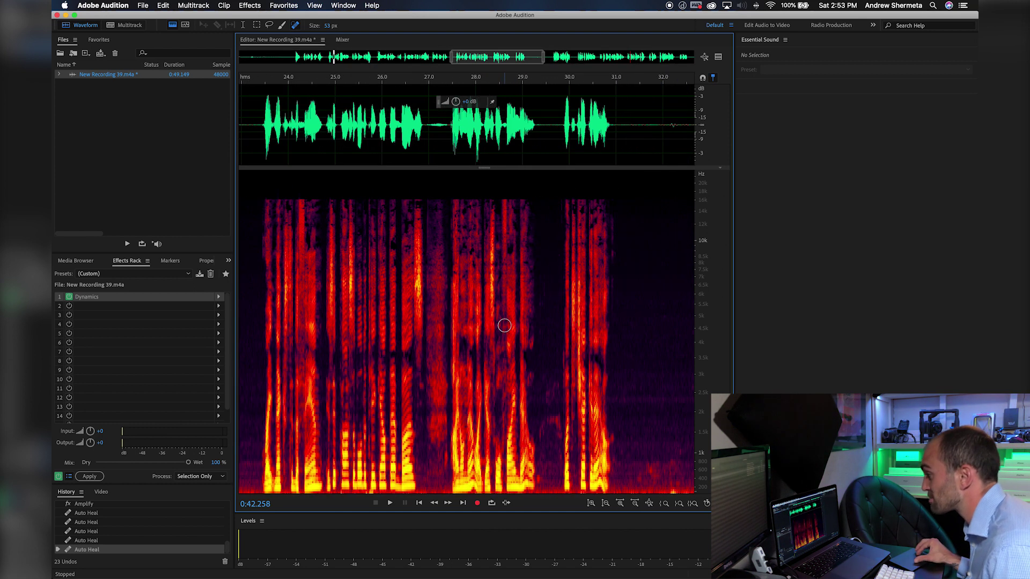